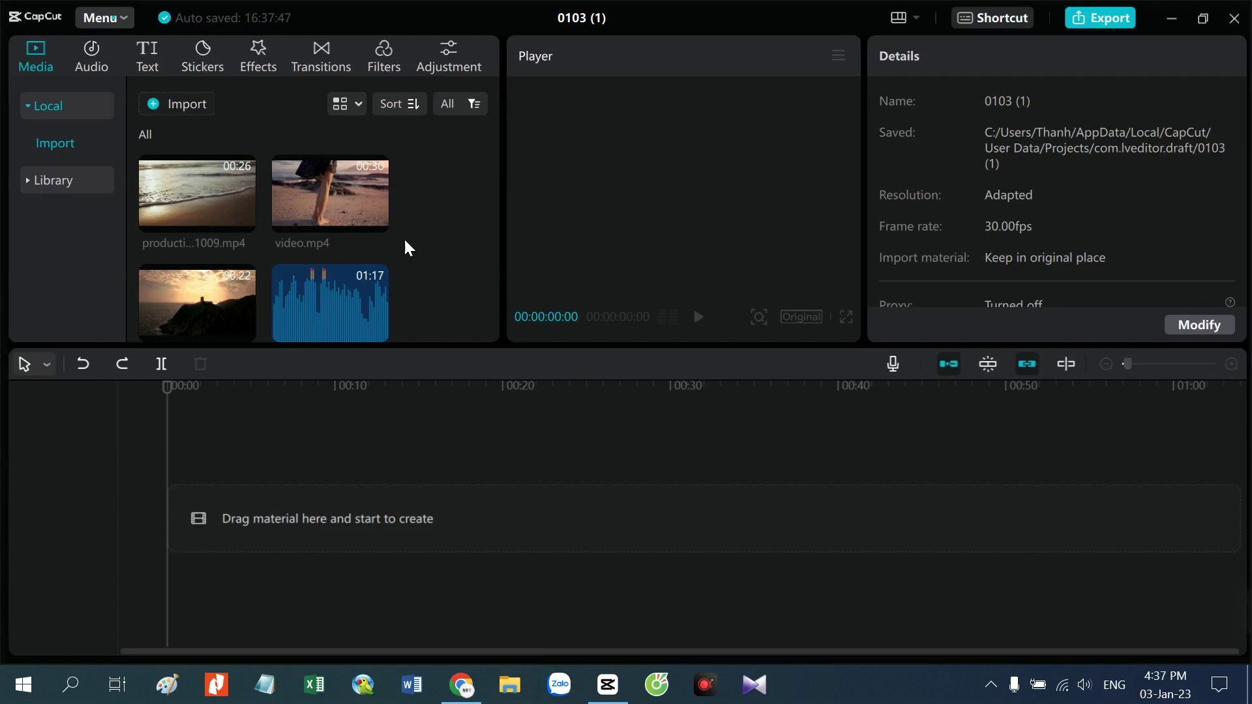
# Step: Place the lighthouse sunrise, production ID_4441009.mp4 and video.mp4 clips one after another on the main video track
pyautogui.moveTo(232, 295); pyautogui.dragTo(195, 488)
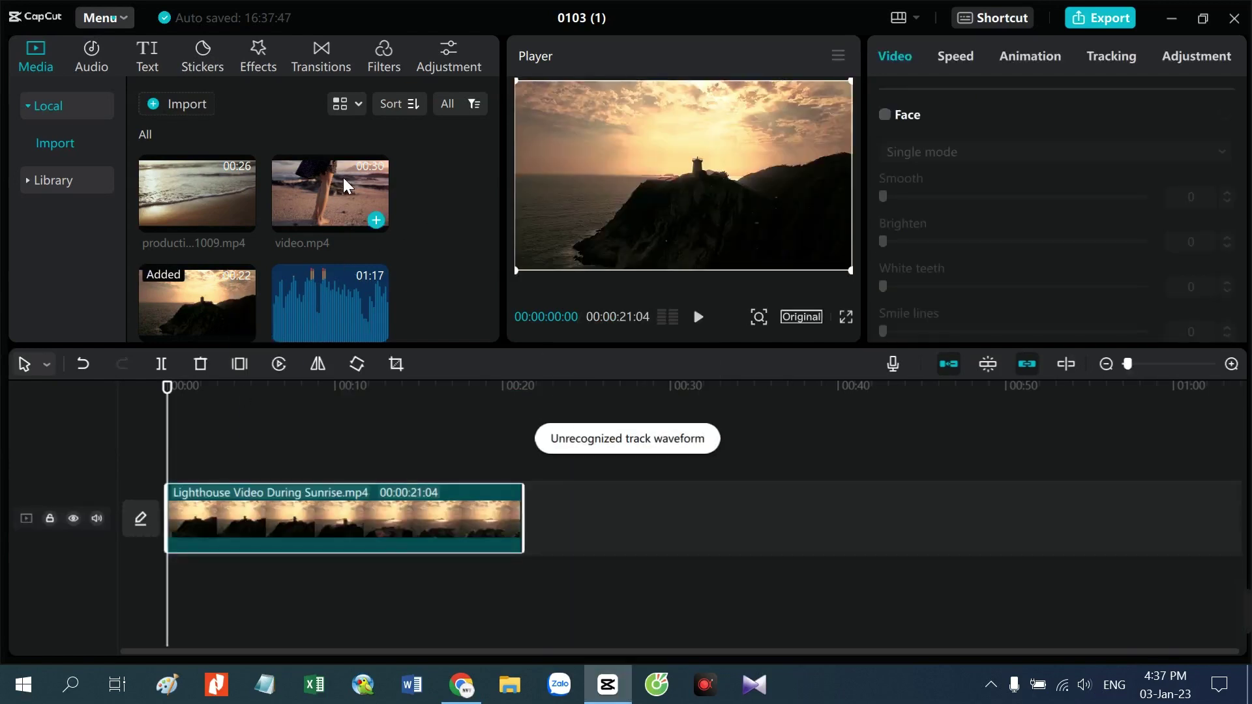
pyautogui.moveTo(201, 180); pyautogui.dragTo(593, 610)
pyautogui.moveTo(339, 202); pyautogui.dragTo(1012, 595)
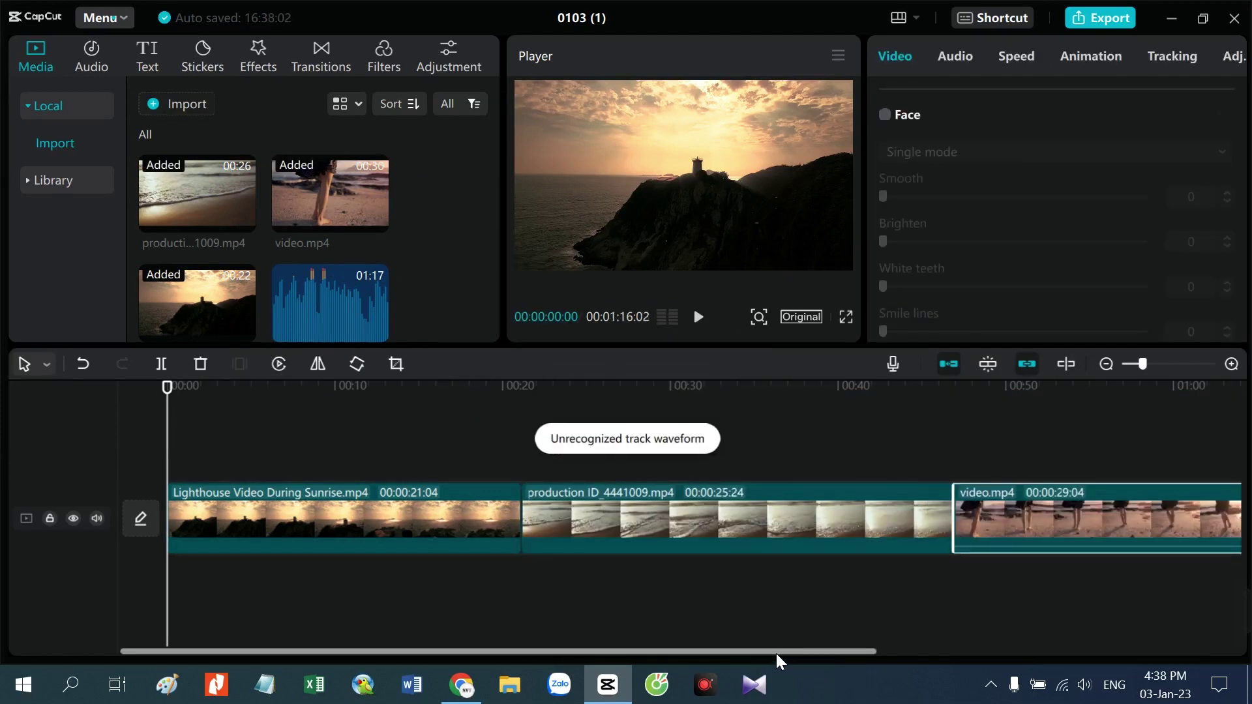
pyautogui.moveTo(775, 652); pyautogui.dragTo(475, 653)
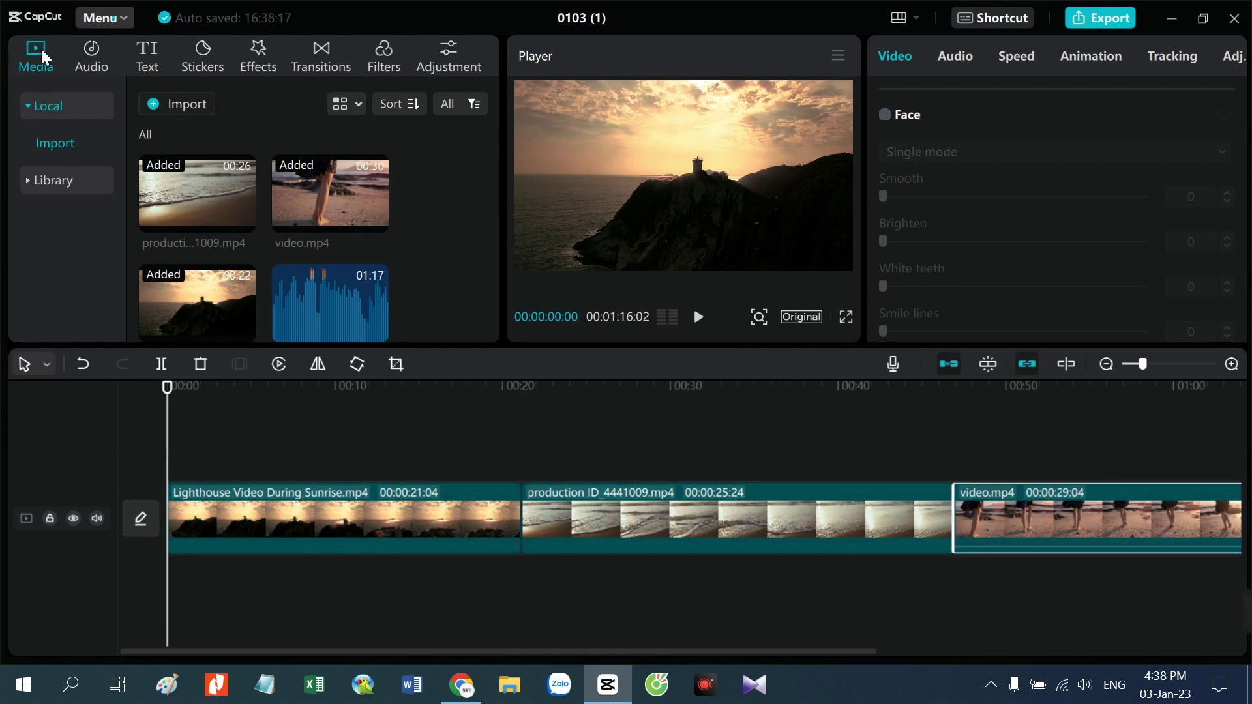
# Step: Insert the black B&W library clip before the lighthouse clip and trim it to about 22 frames
pyautogui.click(29, 189)
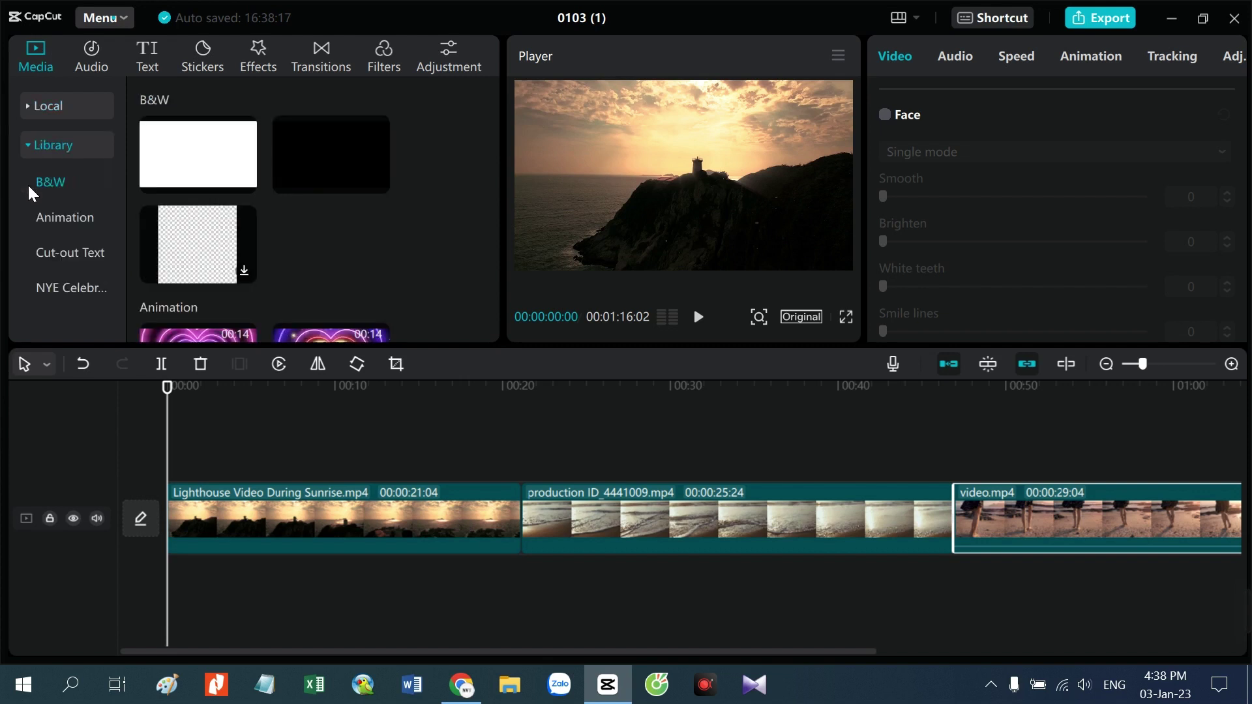
pyautogui.moveTo(347, 145); pyautogui.dragTo(221, 596)
pyautogui.click(217, 515)
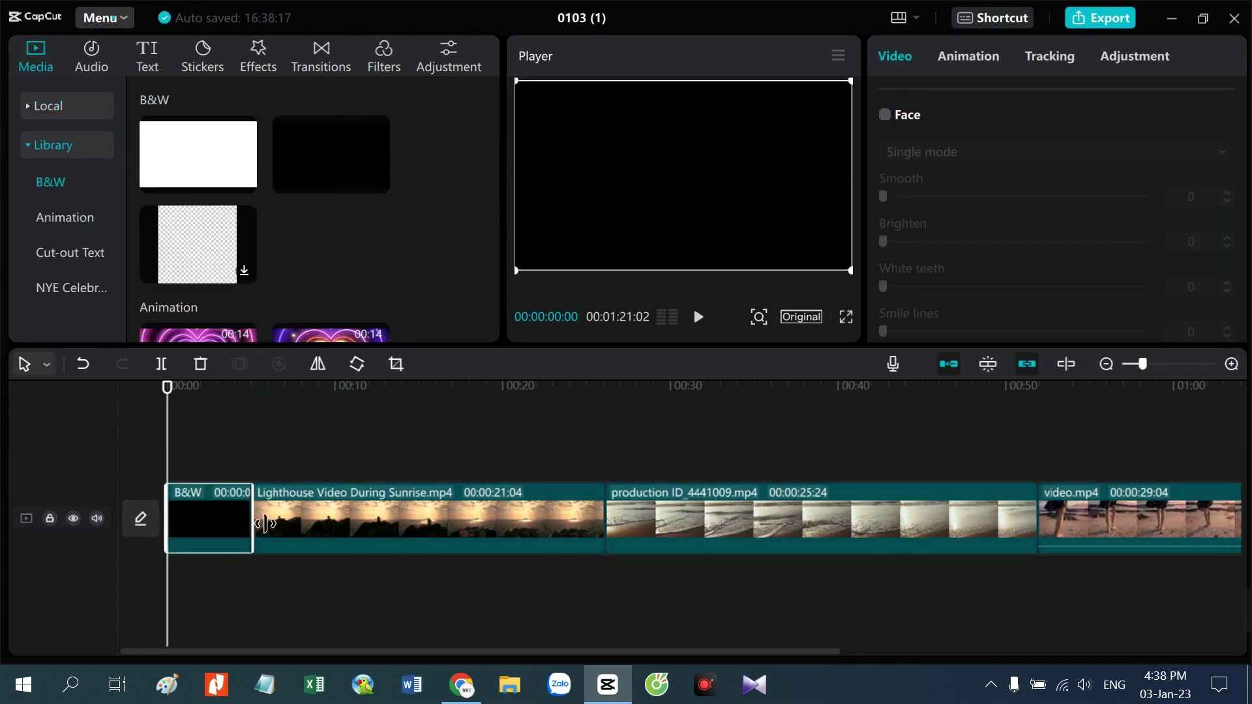
pyautogui.moveTo(252, 521); pyautogui.dragTo(181, 522)
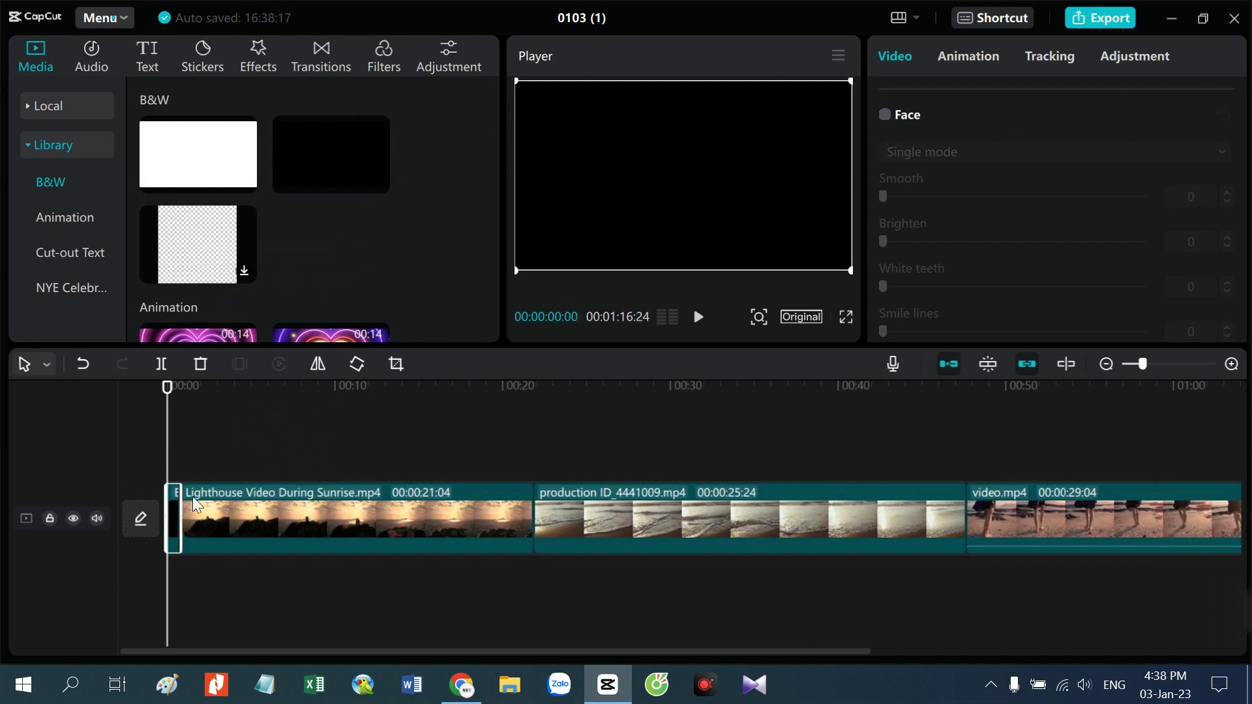
# Step: Play back the opening from black into the lighthouse clip and return the playhead to the start
pyautogui.click(699, 317)
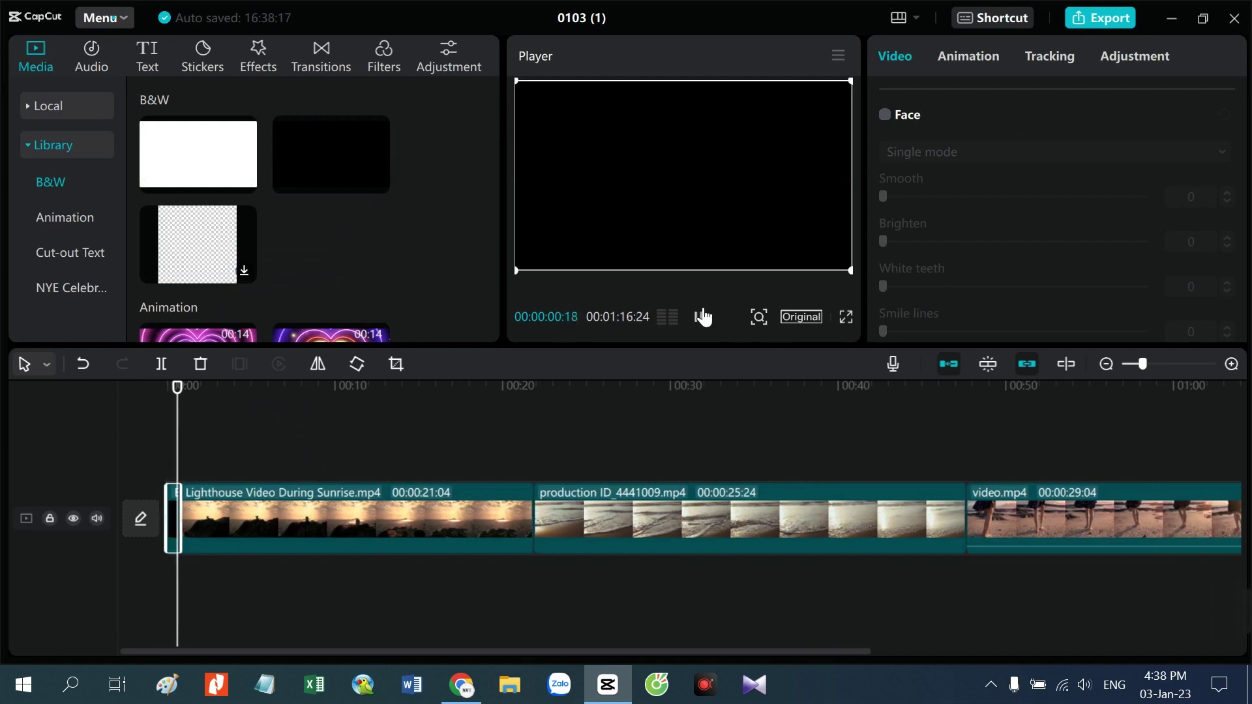
pyautogui.click(703, 317)
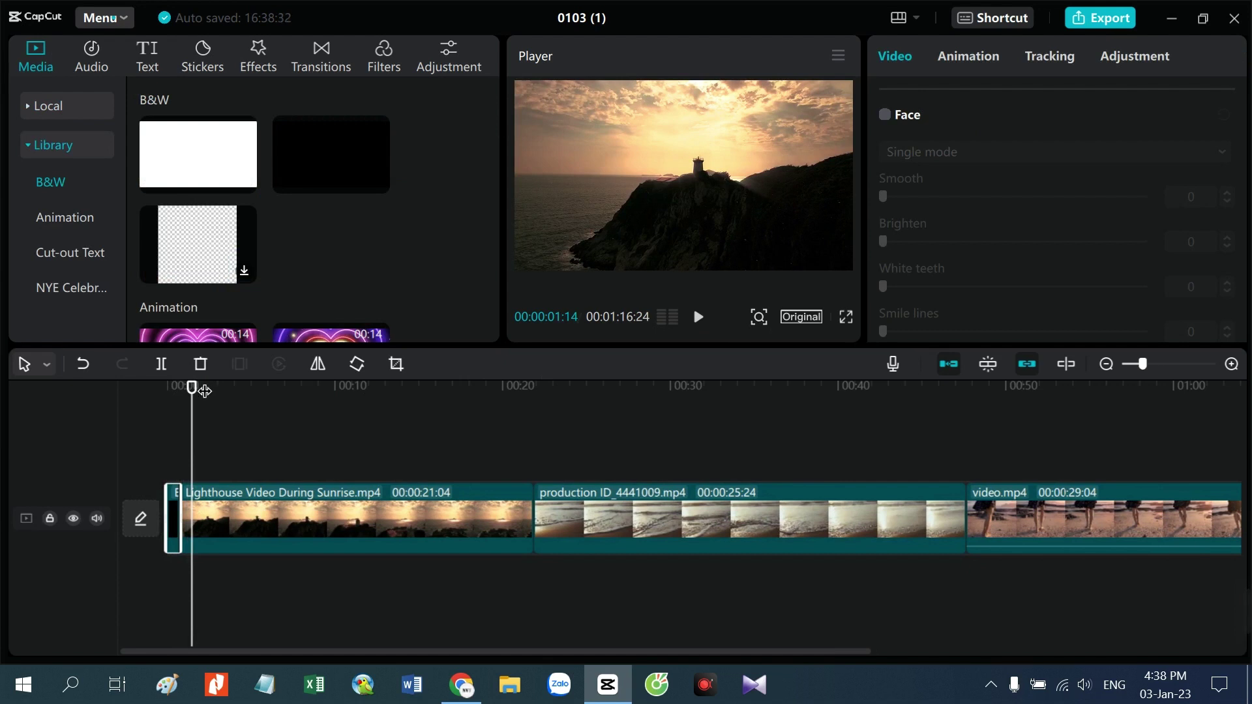
pyautogui.click(143, 390)
pyautogui.press('space')
pyautogui.click(130, 389)
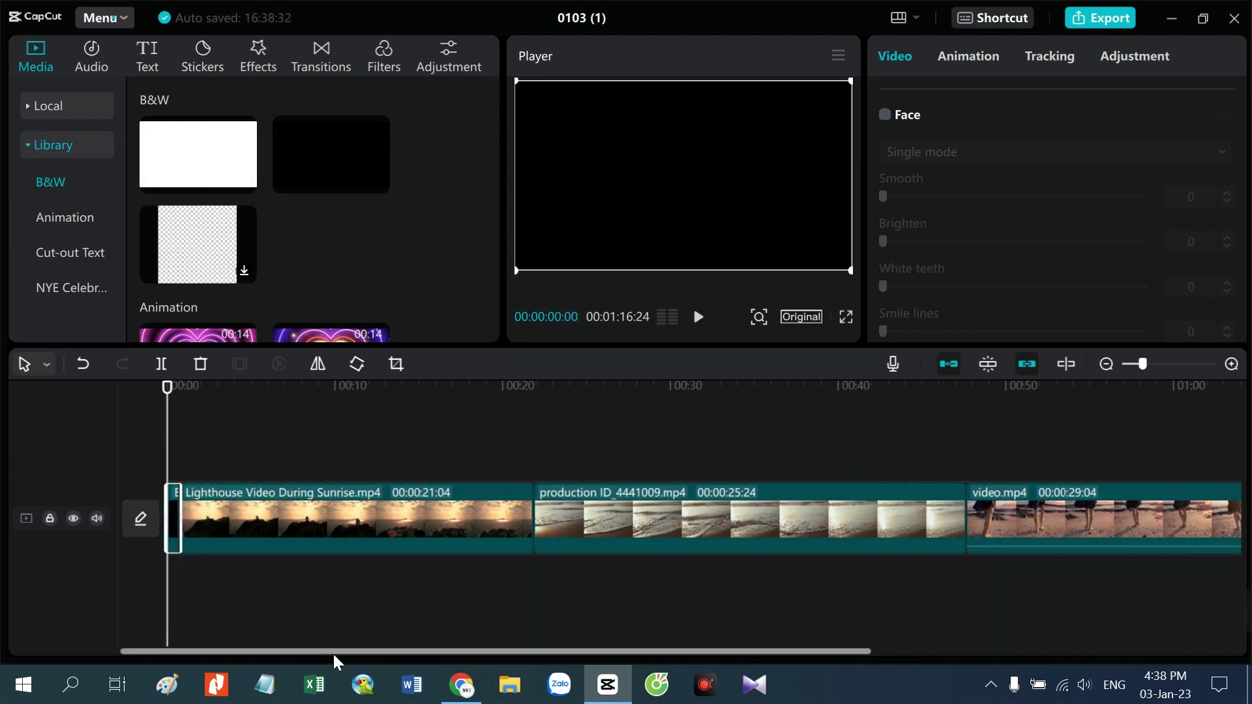
# Step: Paste a copy of the short black clip at the sequence end and move it onto the main track right after video.mp4
pyautogui.moveTo(332, 651); pyautogui.dragTo(804, 646)
pyautogui.click(912, 400)
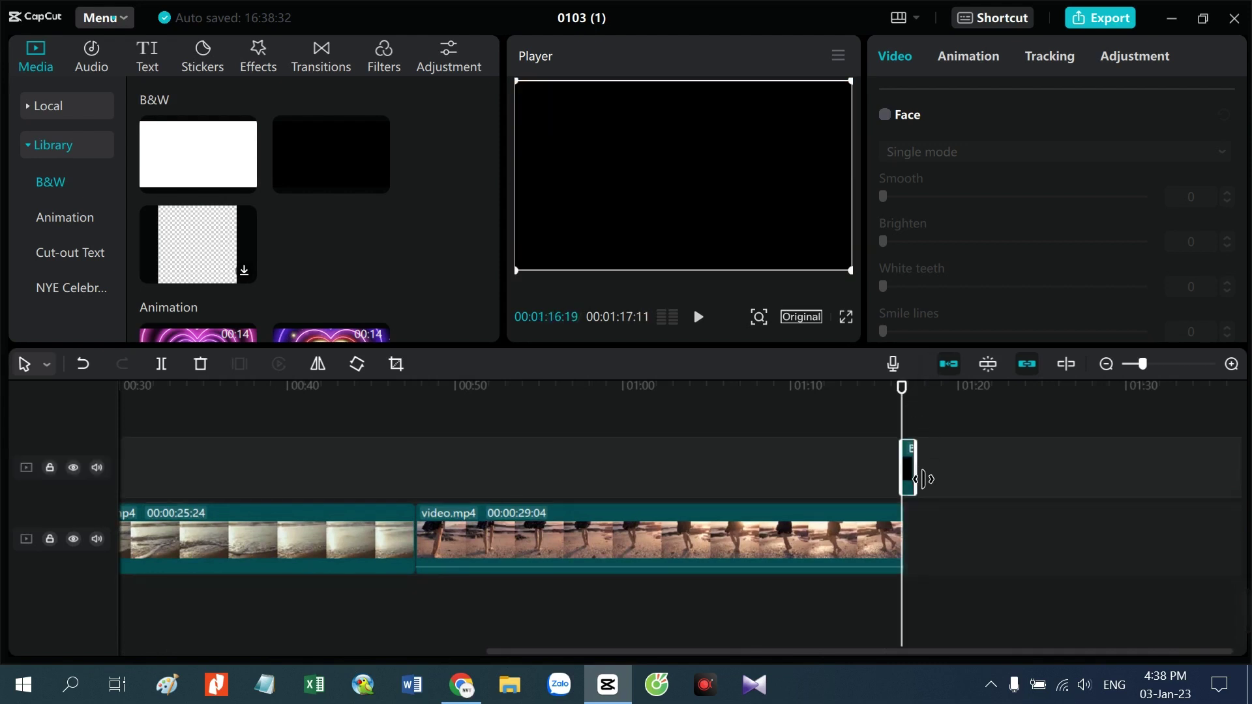
pyautogui.hotkey('ctrl', 'z')
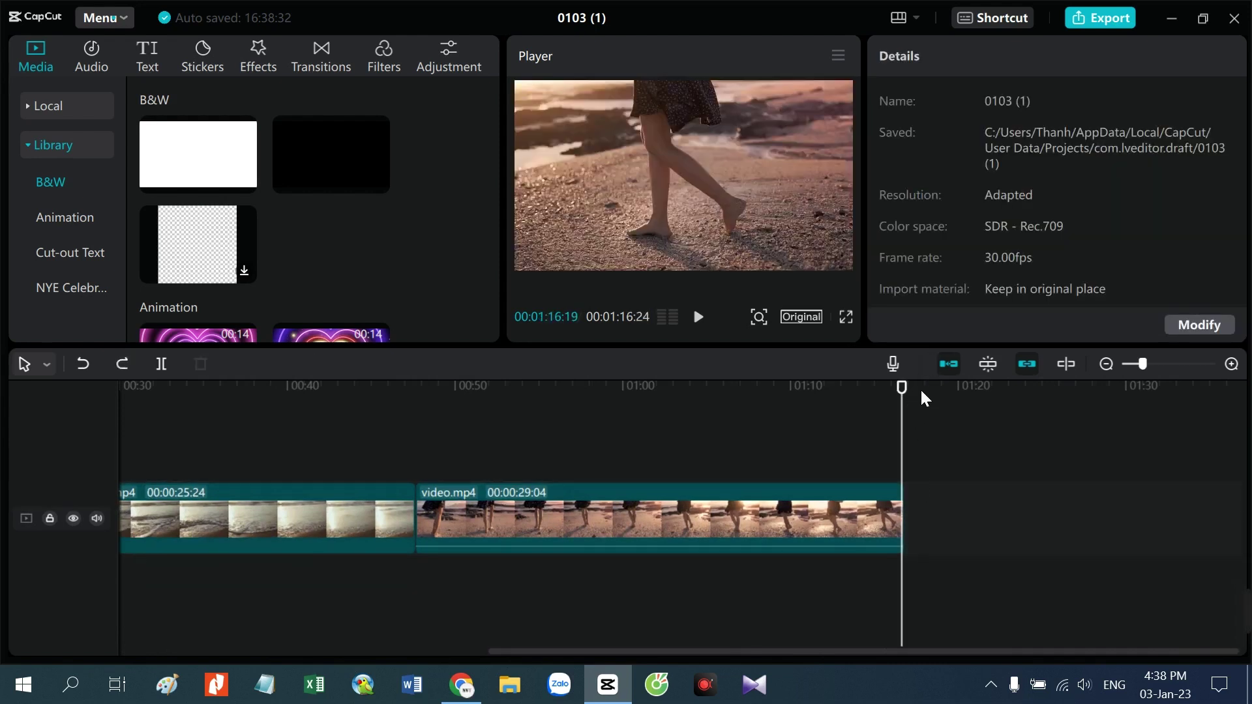
pyautogui.hotkey('ctrl', 'shift', 'z')
pyautogui.moveTo(919, 485); pyautogui.dragTo(922, 552)
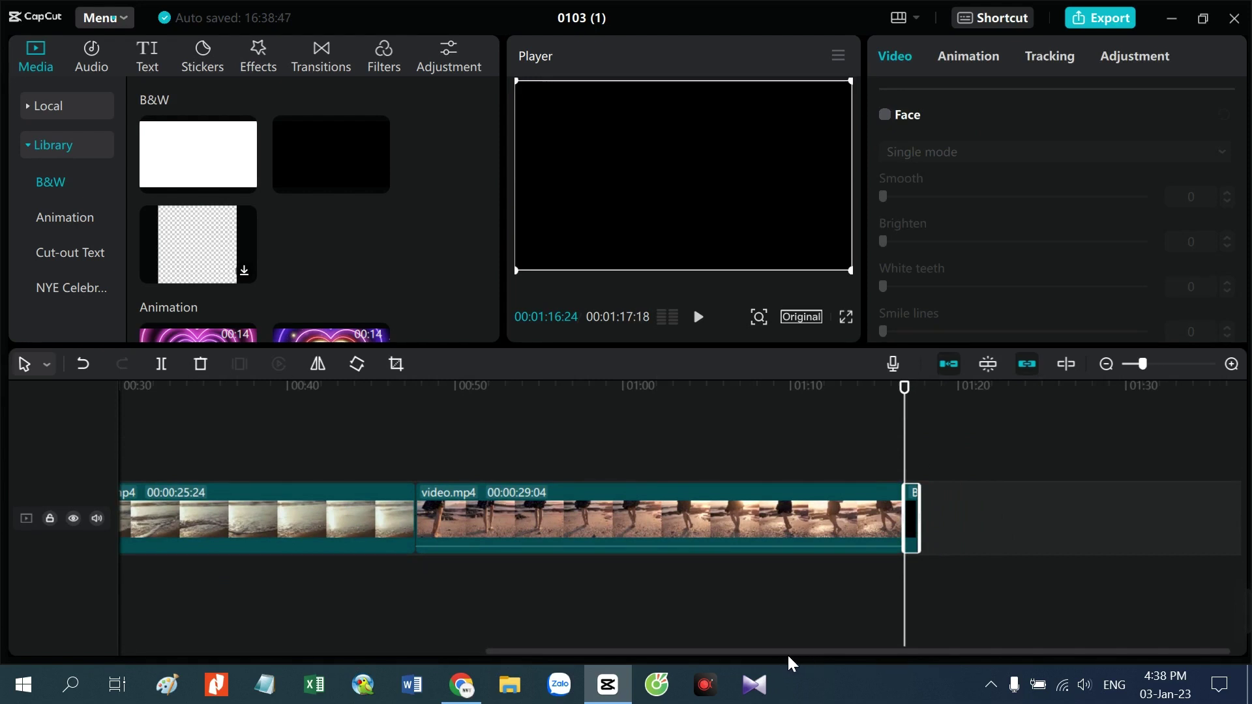
pyautogui.moveTo(787, 653); pyautogui.dragTo(277, 636)
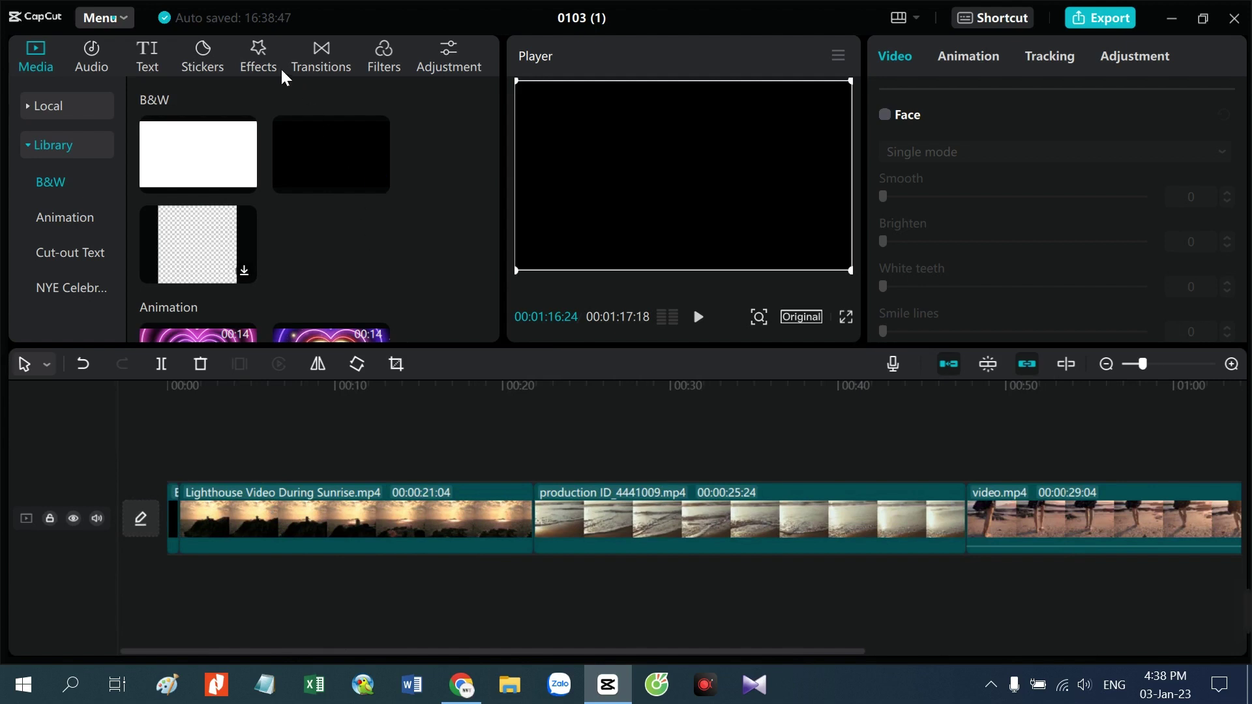
# Step: Search the music library for "peaceful"
pyautogui.click(95, 54)
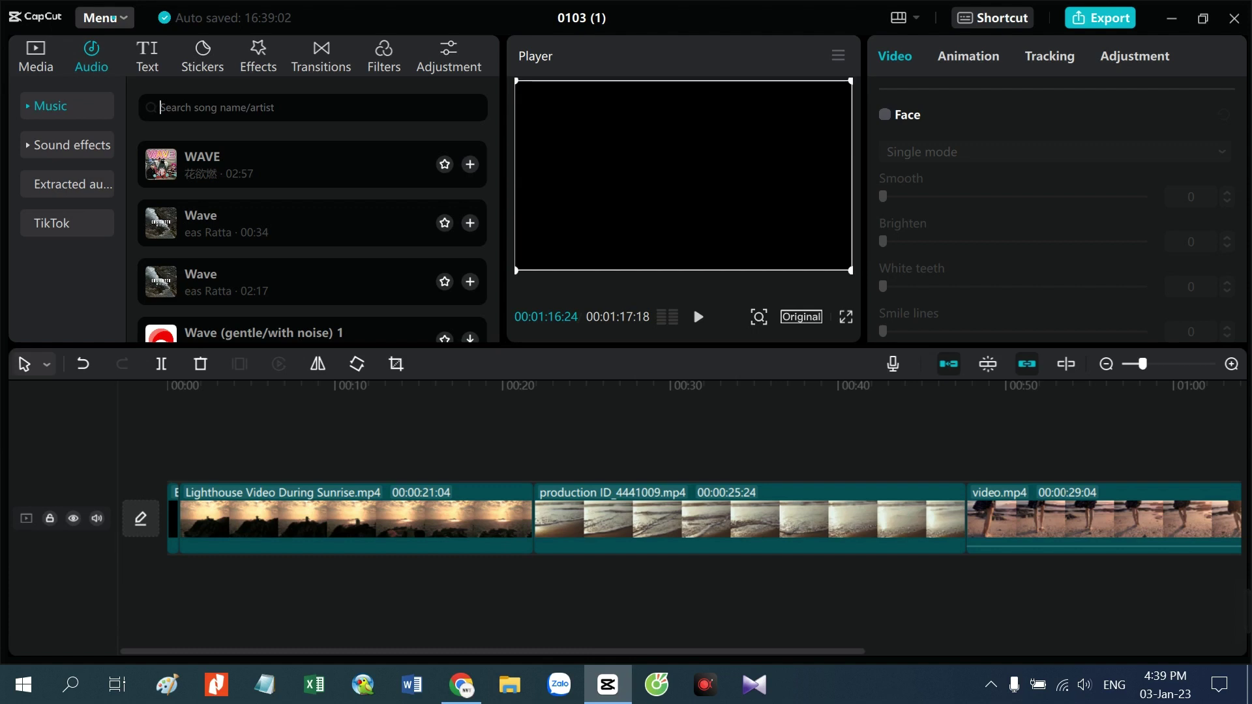
pyautogui.write('peace')
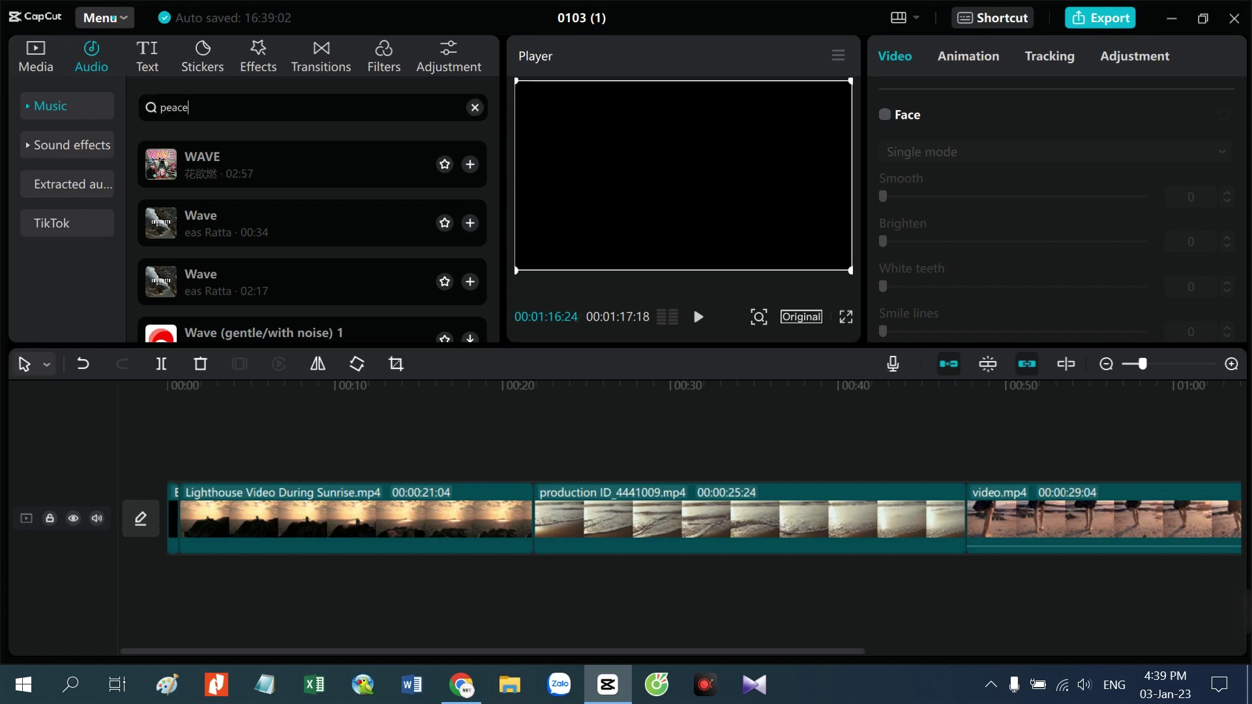
pyautogui.write('ful')
pyautogui.press('Return')
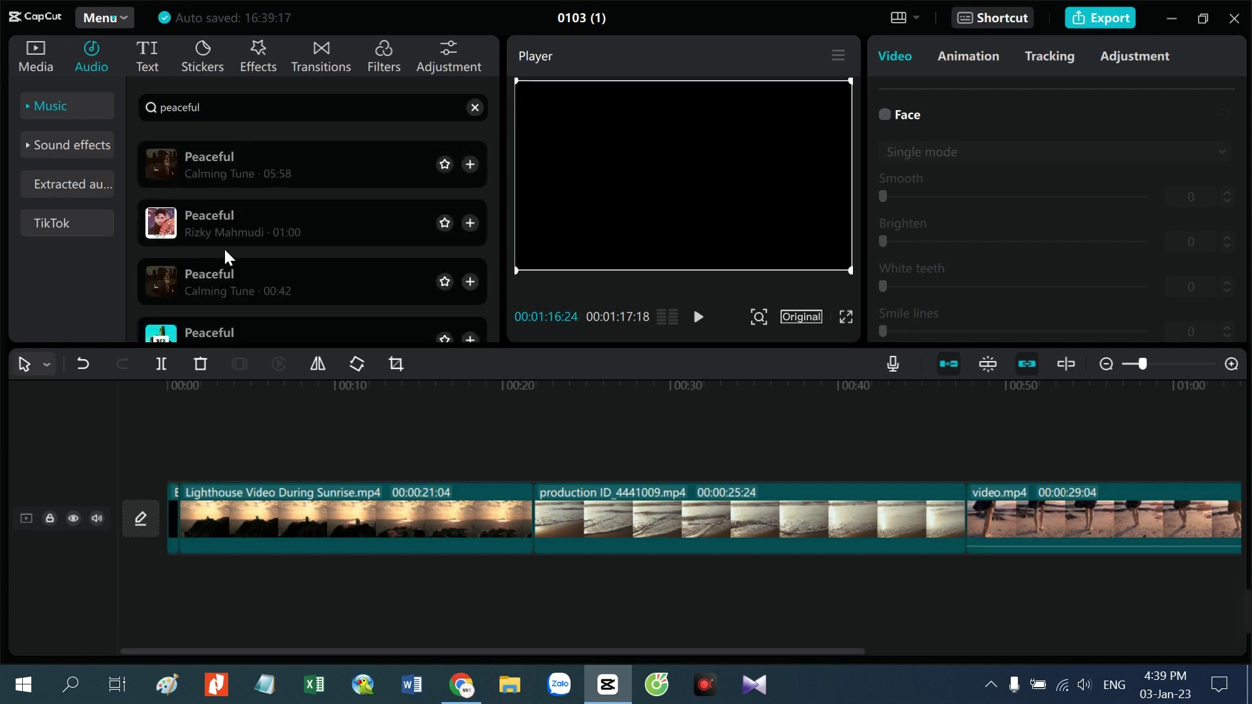
# Step: Audition the first Peaceful tracks, then add the 05:58 one by Calming Tune and align it with the start of the timeline
pyautogui.click(236, 157)
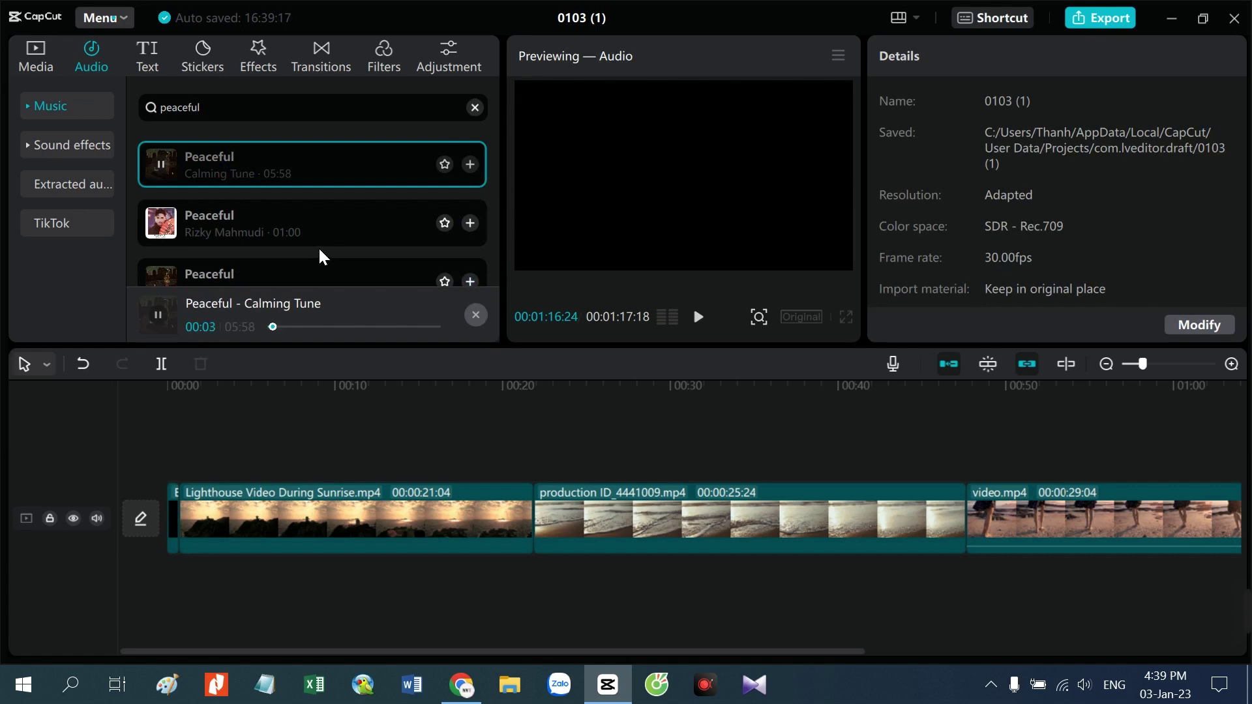
pyautogui.click(232, 232)
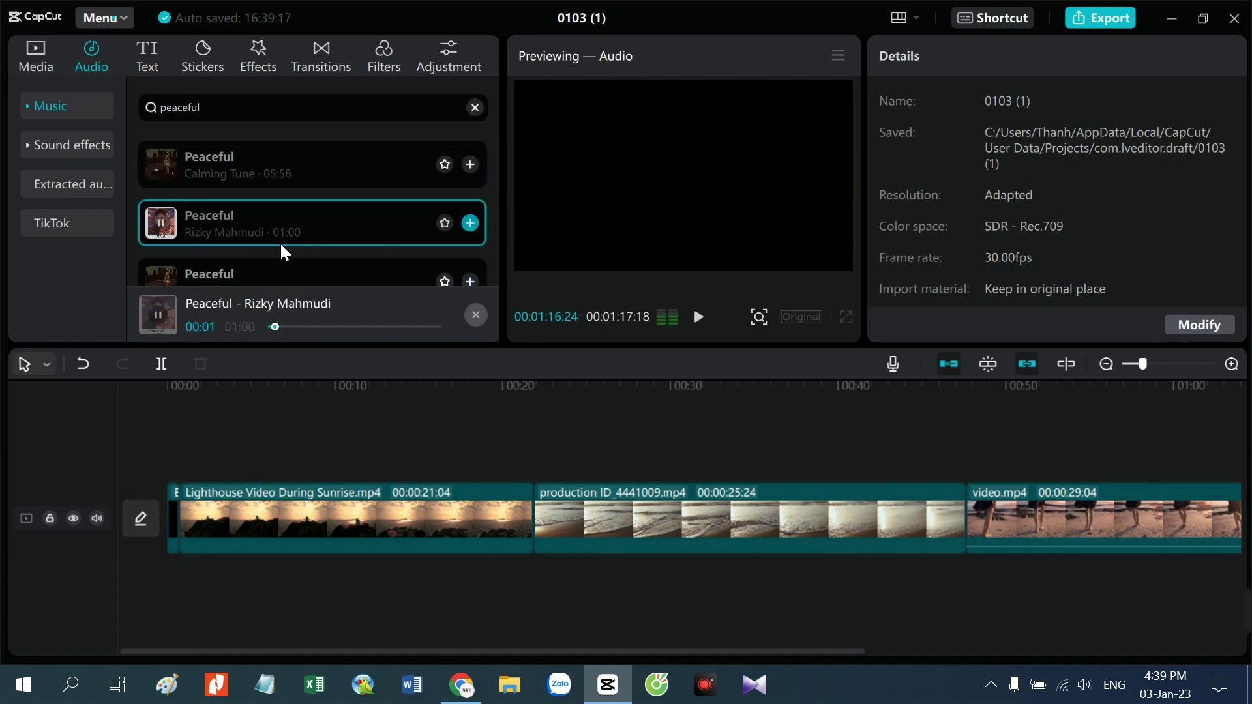
pyautogui.click(268, 255)
pyautogui.click(268, 266)
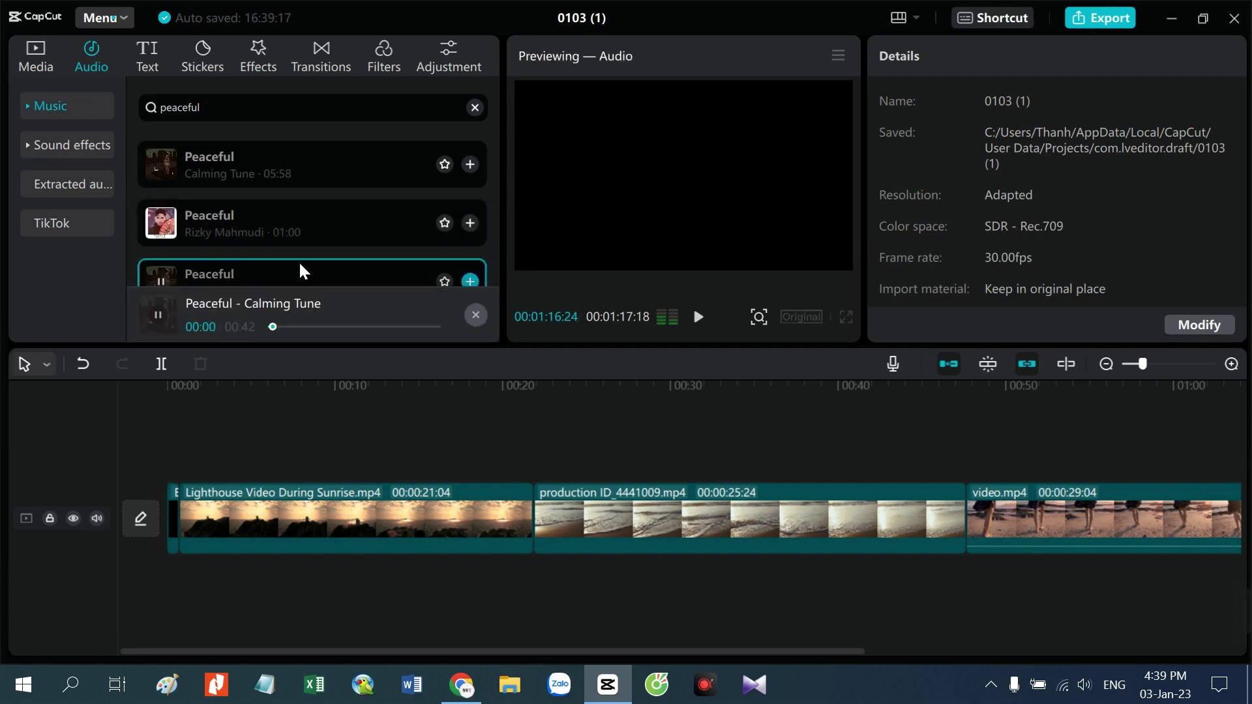
pyautogui.click(276, 160)
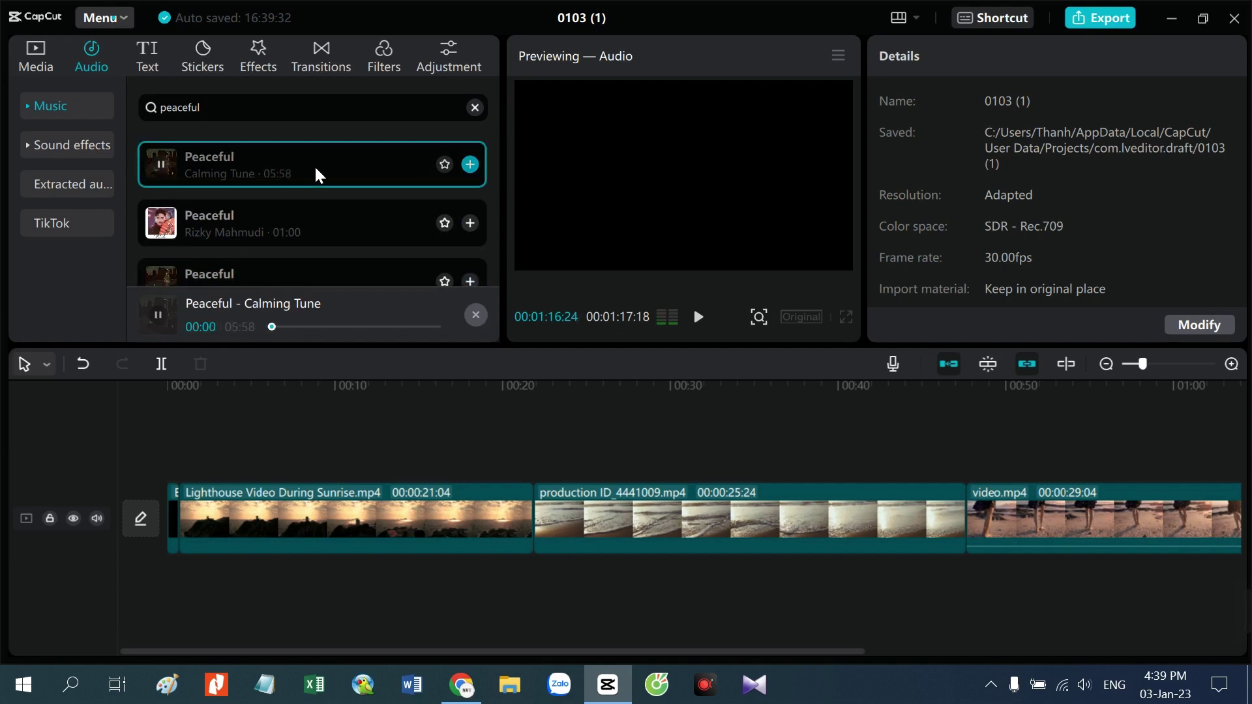
pyautogui.click(470, 164)
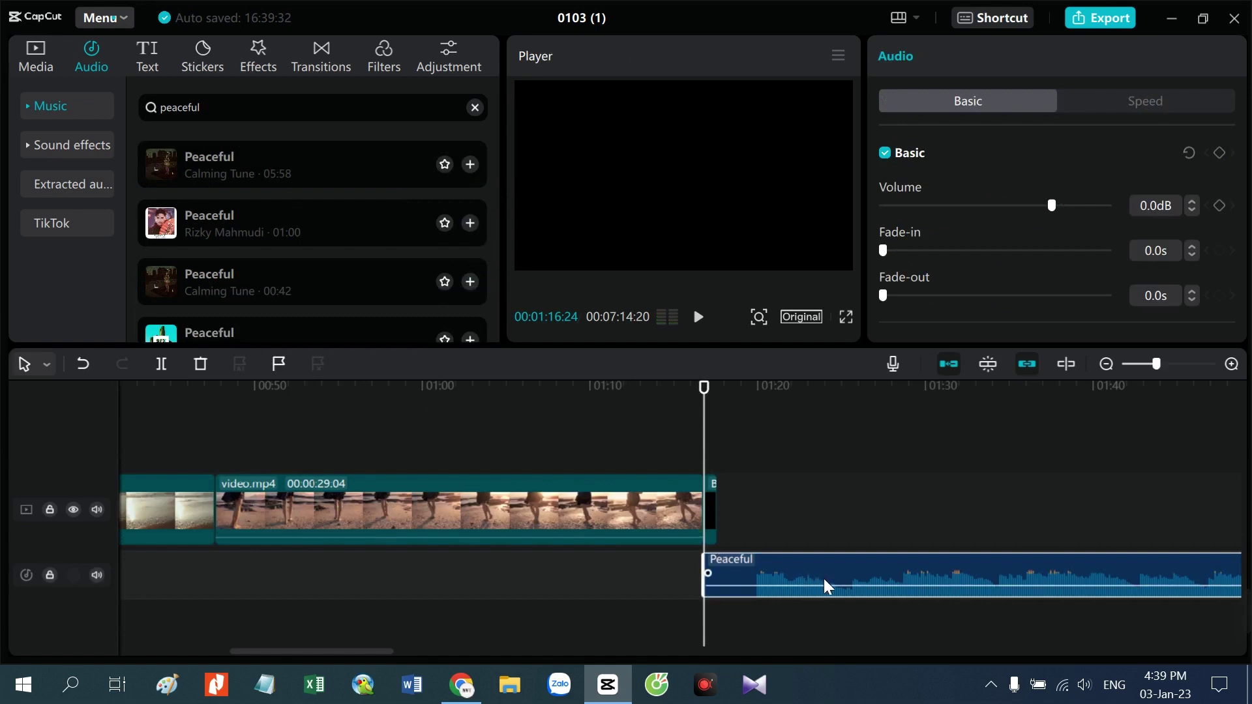
pyautogui.moveTo(823, 585); pyautogui.dragTo(244, 596)
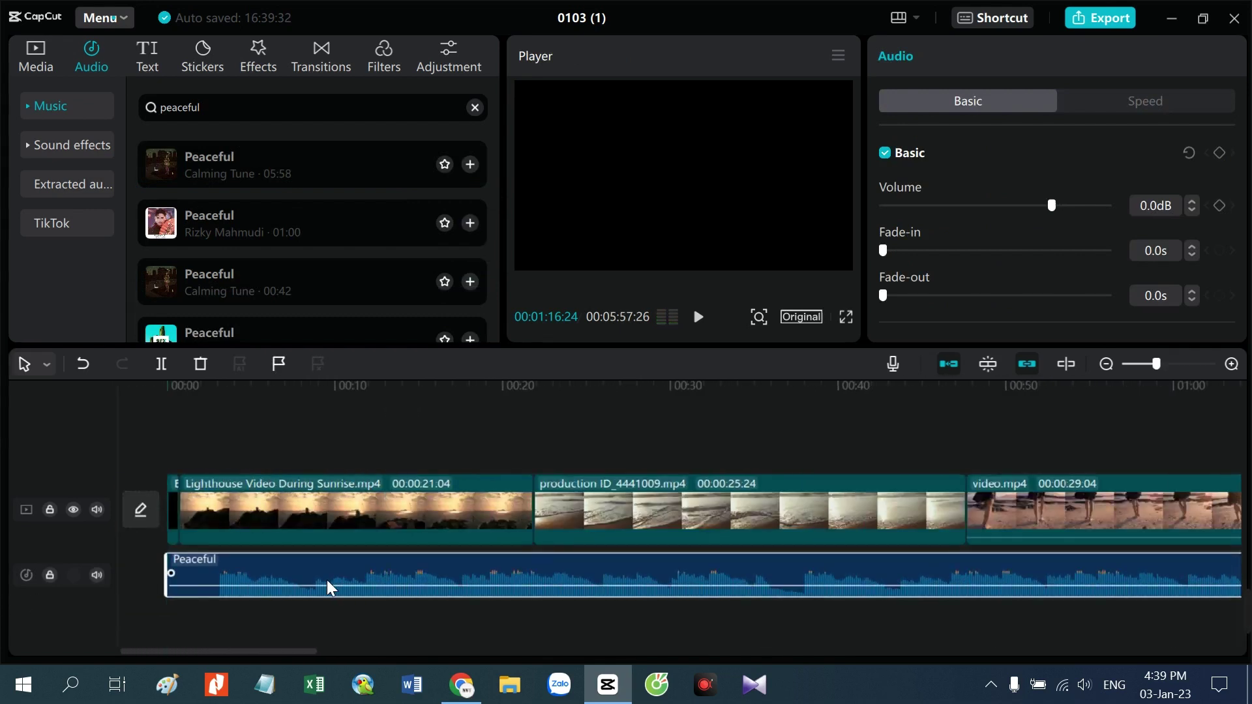
# Step: Split the music at 00:00:02:21, delete its quiet intro and move the remaining part back to near the start of the timeline
pyautogui.moveTo(202, 385); pyautogui.dragTo(212, 389)
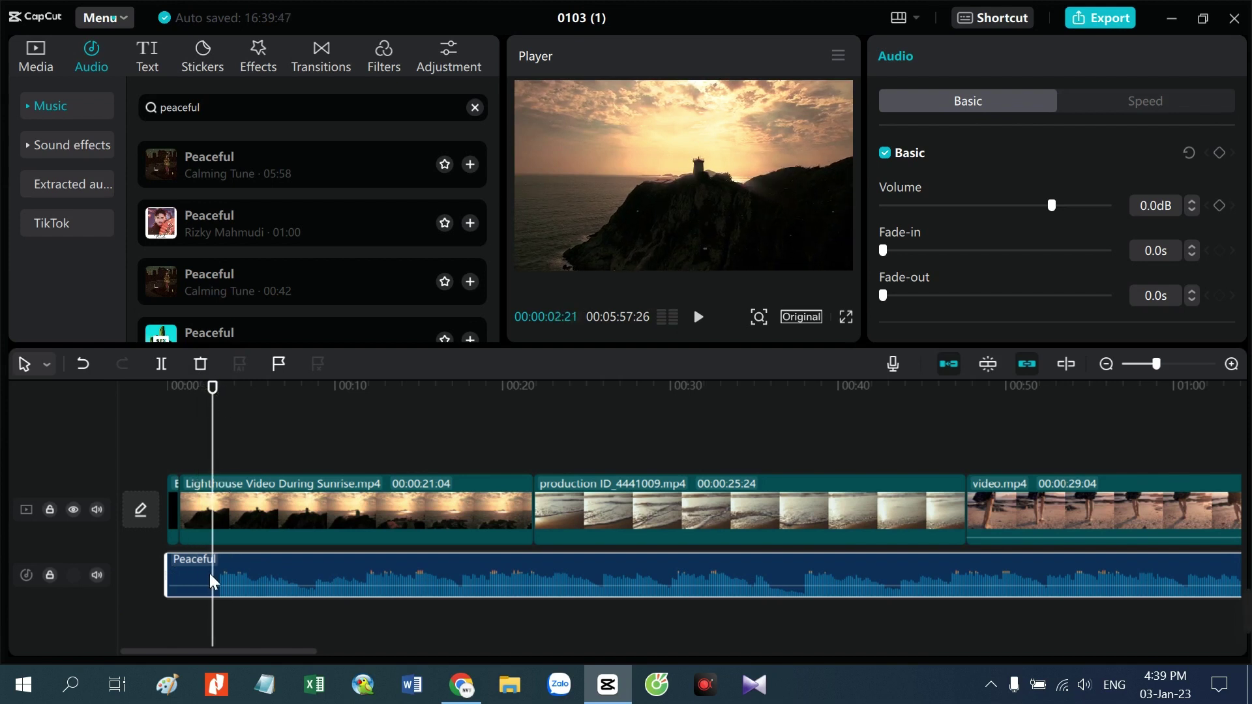
pyautogui.moveTo(245, 580)
pyautogui.hotkey('ctrl', 'b')
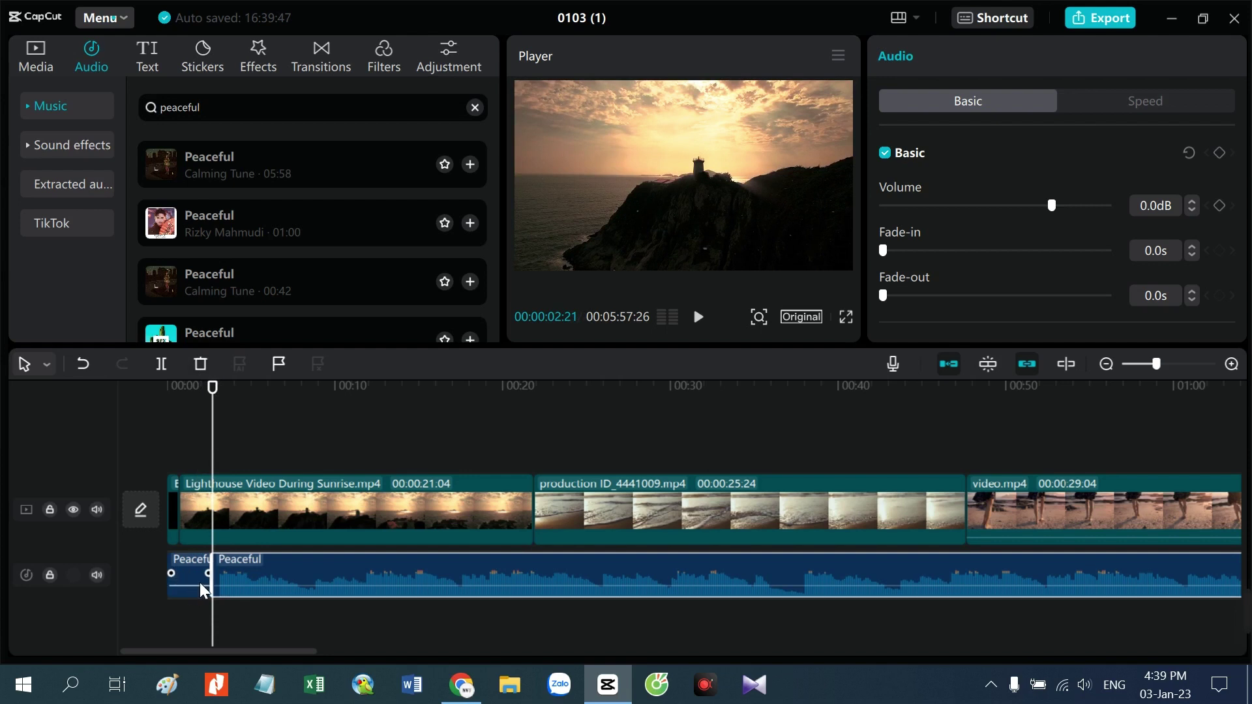
pyautogui.click(201, 581)
pyautogui.press('Delete')
pyautogui.moveTo(281, 562)
pyautogui.mouseDown()
pyautogui.moveTo(226, 568)
pyautogui.moveTo(284, 555)
pyautogui.mouseUp()
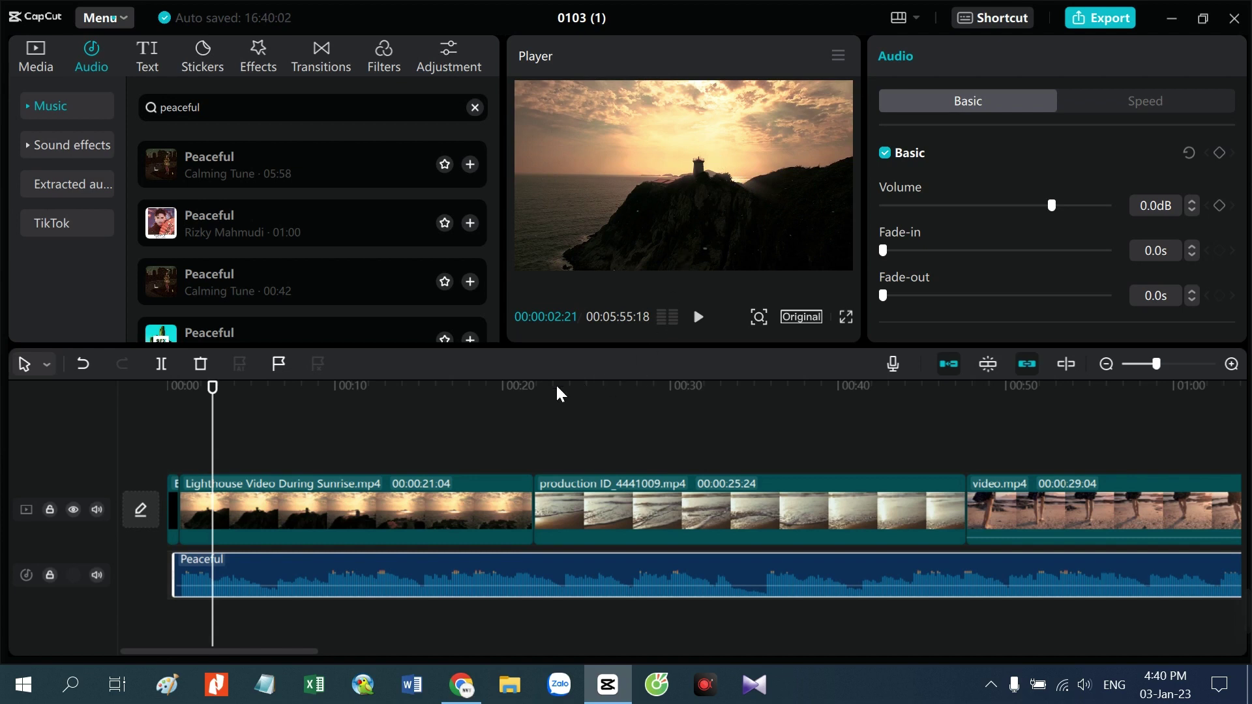
# Step: Play to the music's next beat change and trim the end of the lighthouse clip to 00:00:18:05
pyautogui.click(711, 317)
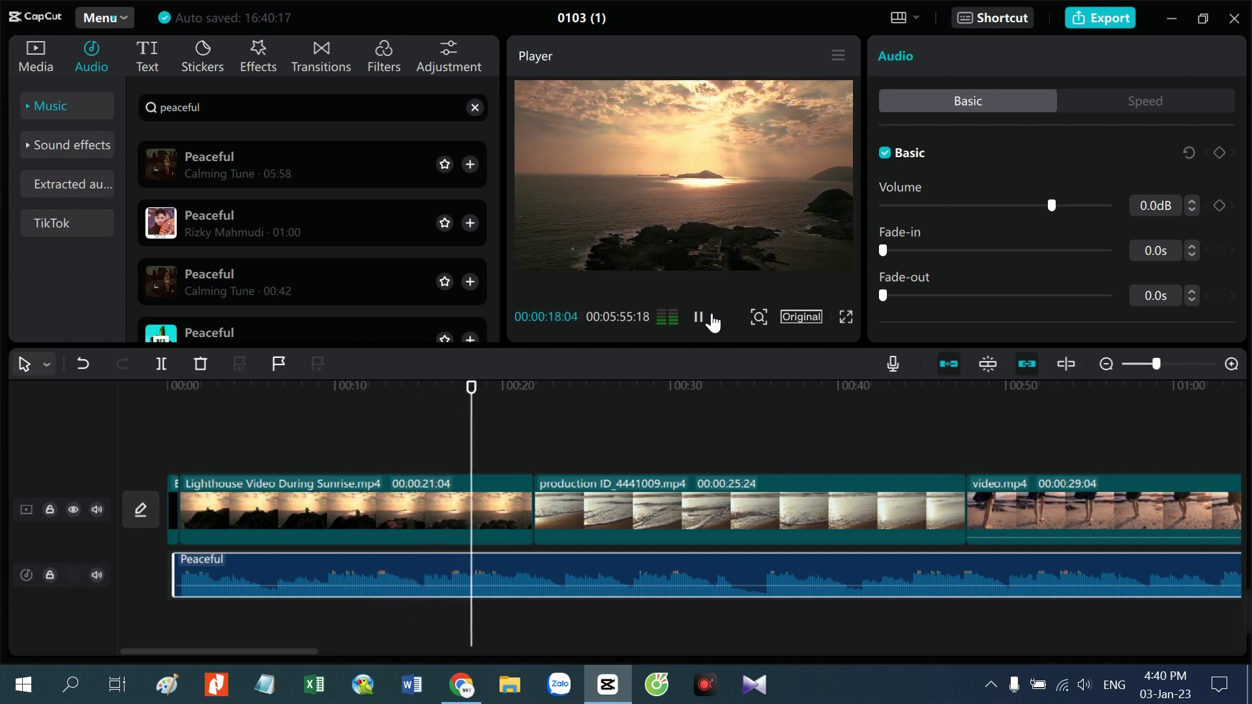
pyautogui.click(699, 318)
pyautogui.moveTo(492, 393); pyautogui.dragTo(485, 396)
pyautogui.click(478, 508)
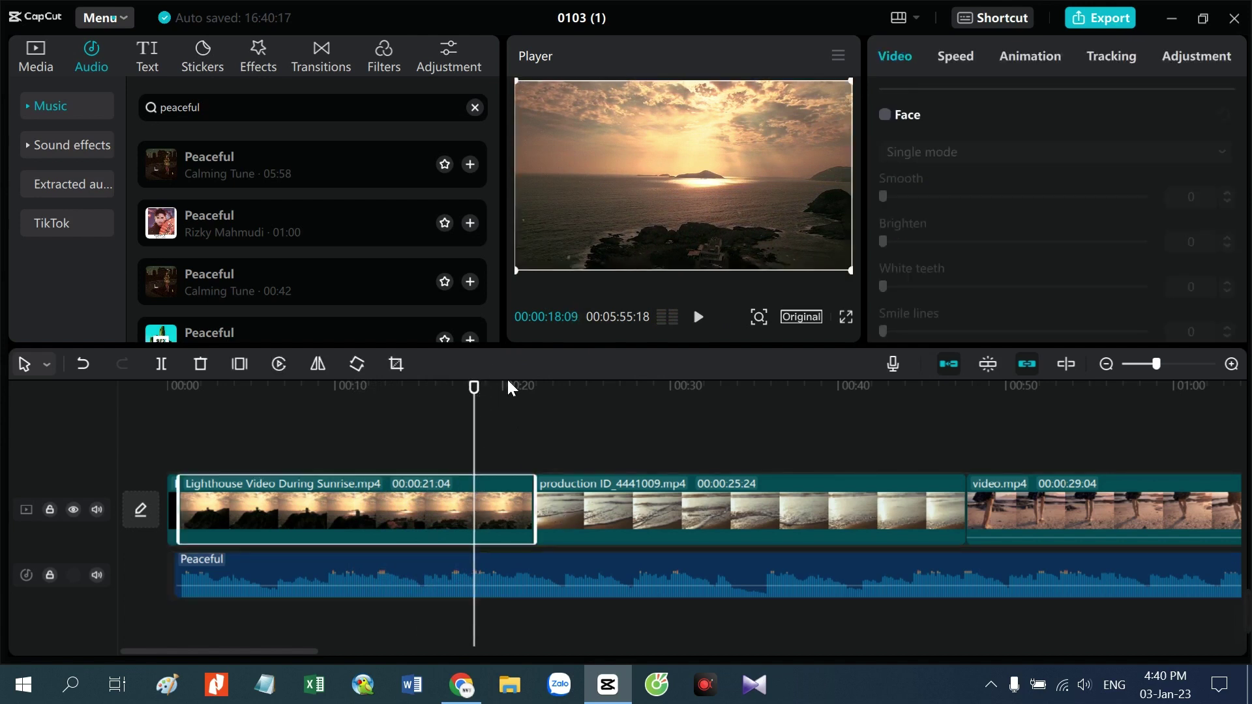
pyautogui.moveTo(485, 390); pyautogui.dragTo(483, 395)
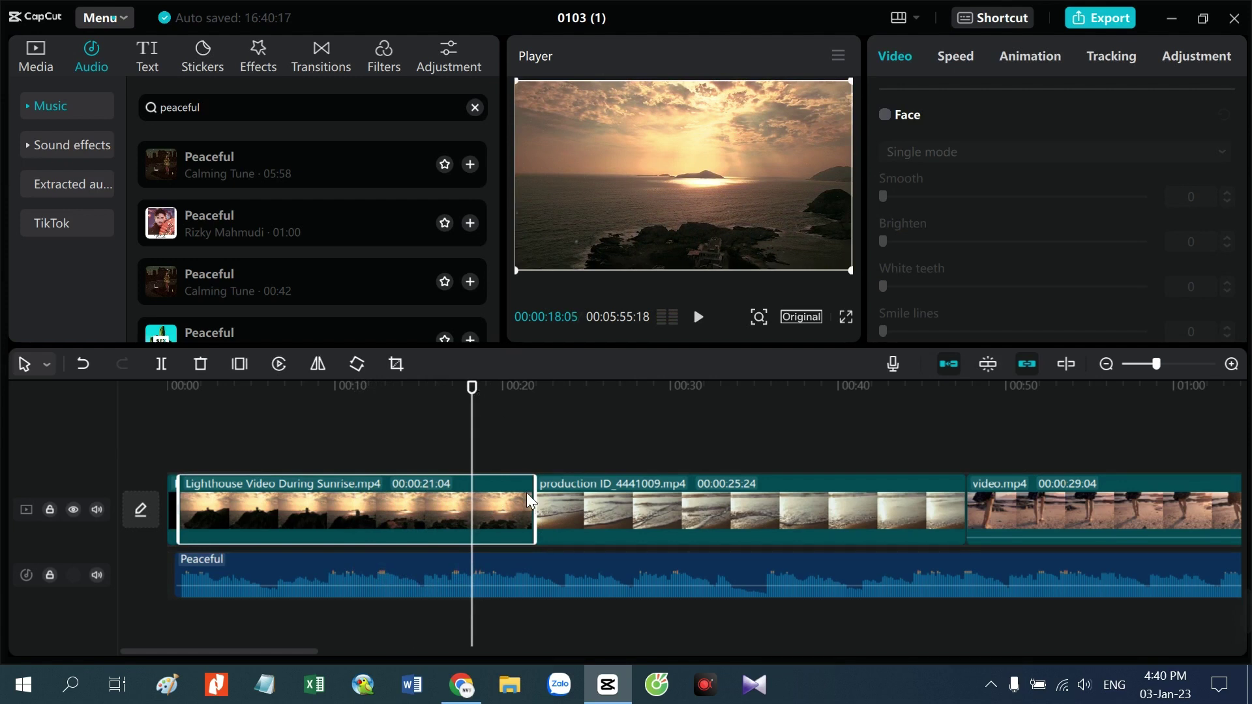
pyautogui.moveTo(542, 517); pyautogui.dragTo(479, 517)
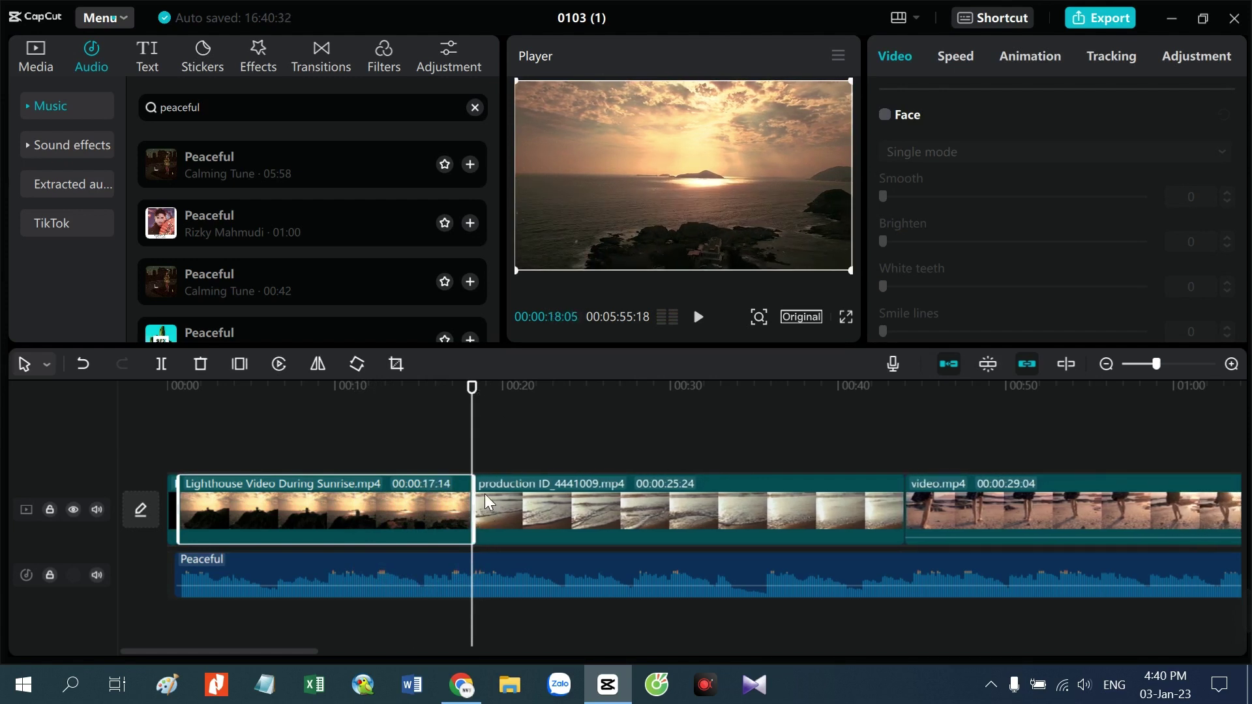
# Step: Play on to the next music change and trim the end of the production ID_4441009.mp4 clip to 00:00:35:26
pyautogui.click(708, 319)
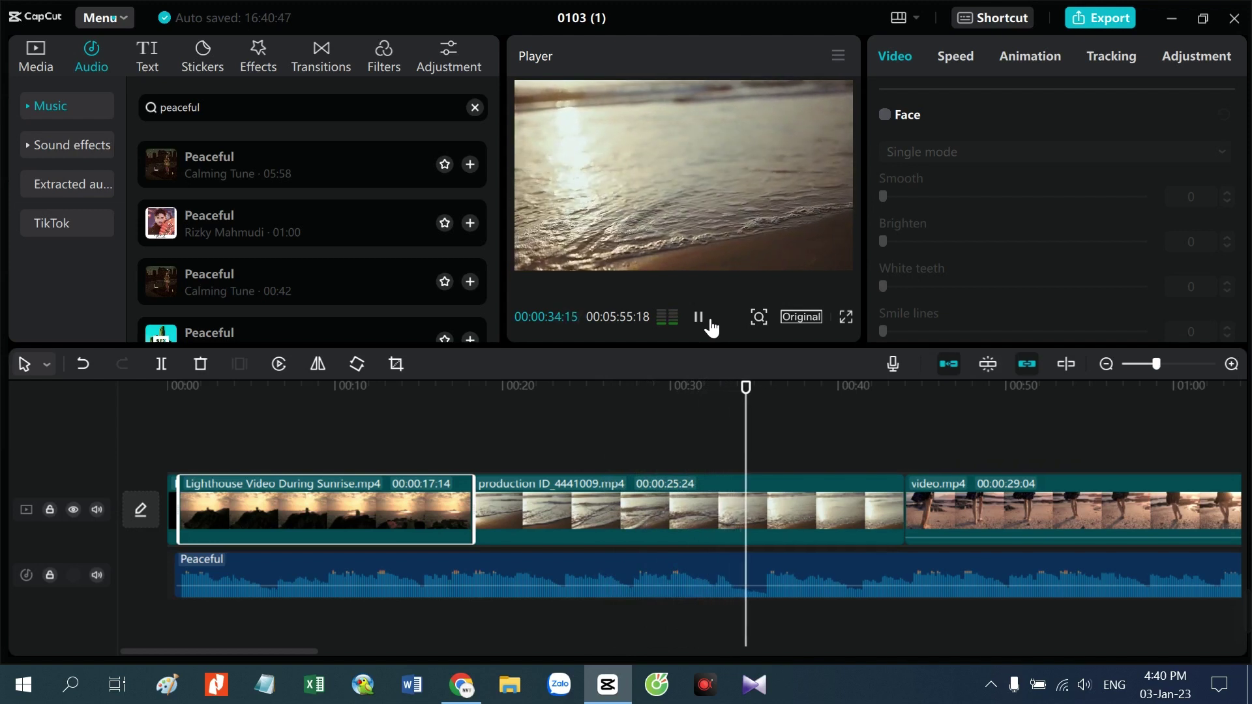
pyautogui.click(698, 317)
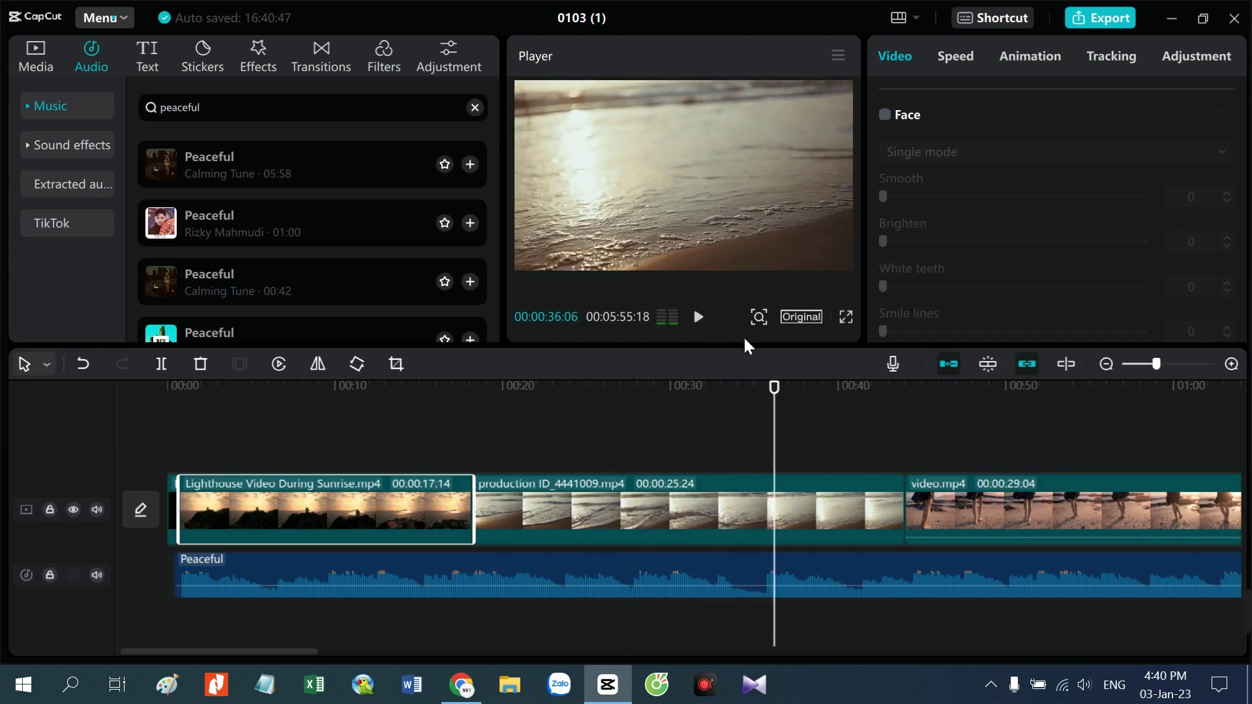
pyautogui.moveTo(782, 390); pyautogui.dragTo(770, 387)
pyautogui.click(825, 506)
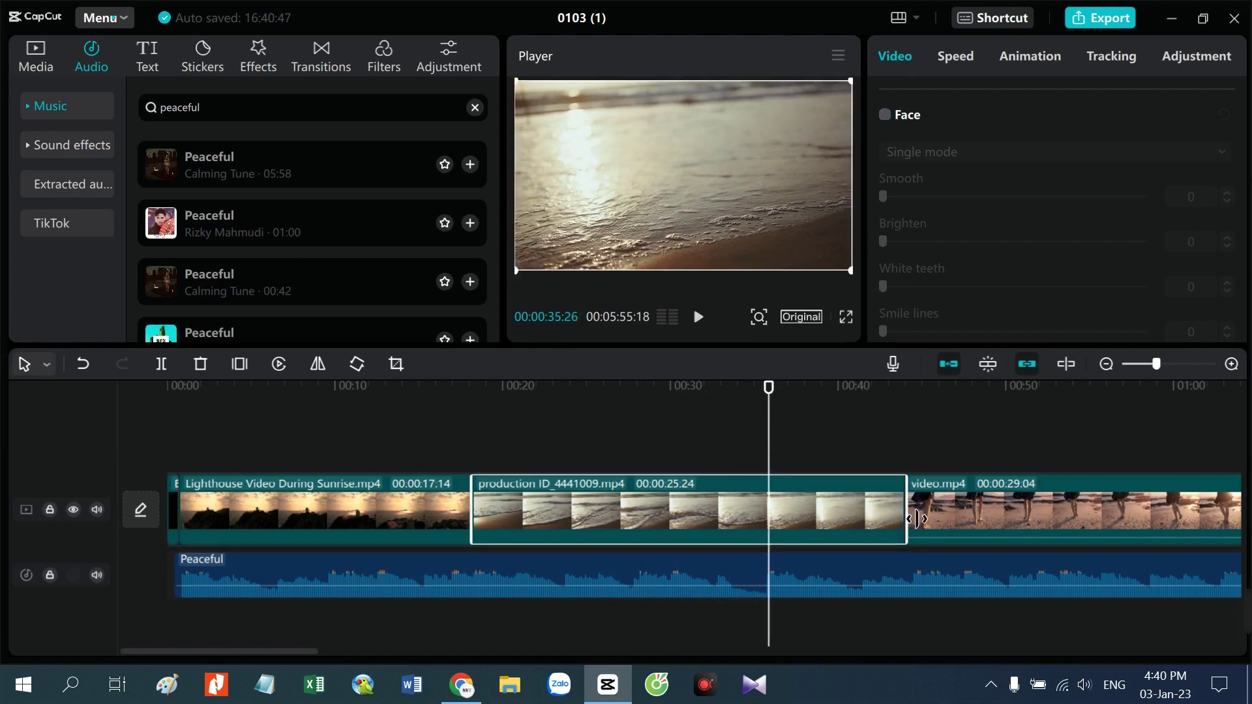
pyautogui.moveTo(913, 519); pyautogui.dragTo(776, 515)
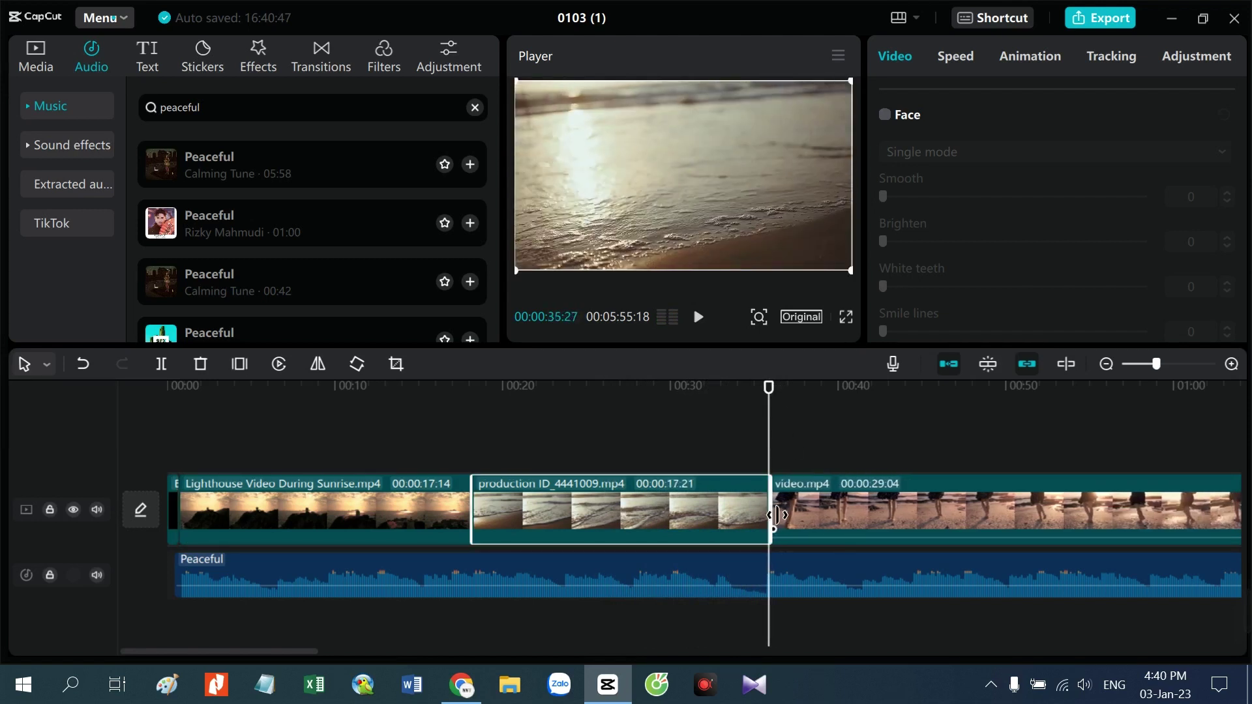
# Step: Play on to the next music change and trim the end of the video.mp4 clip to 00:01:02:15
pyautogui.moveTo(327, 648); pyautogui.dragTo(393, 644)
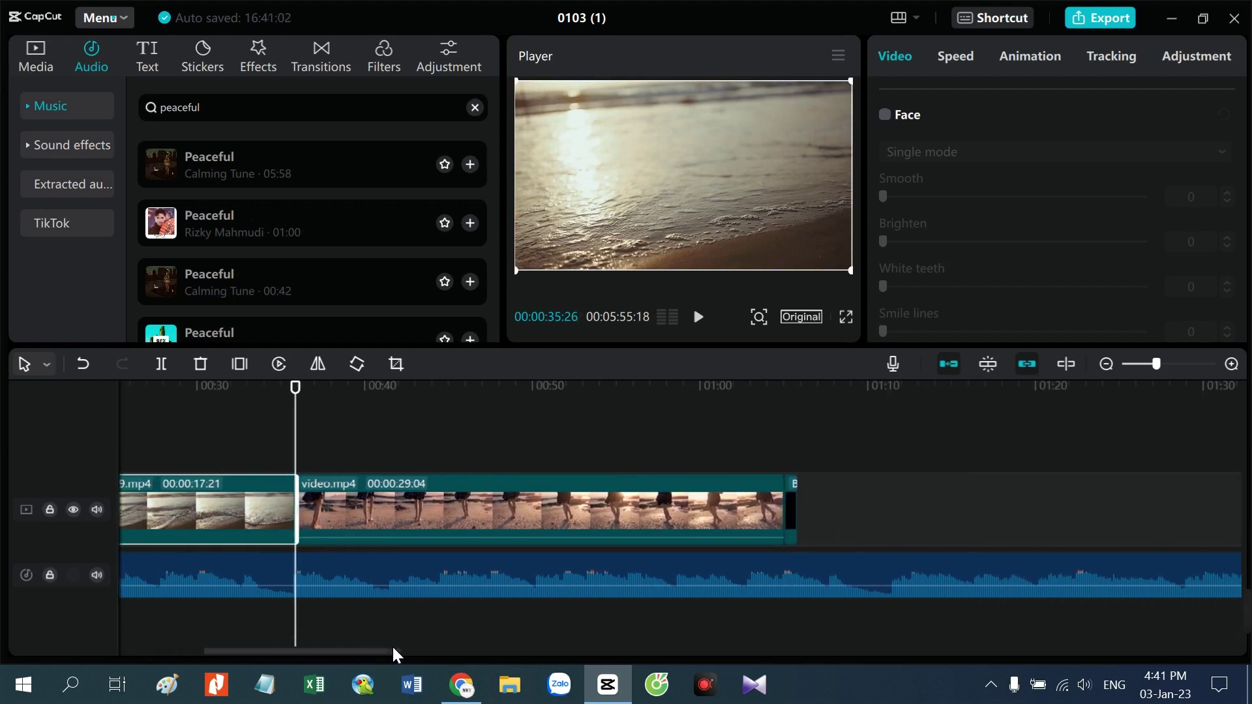
pyautogui.click(699, 317)
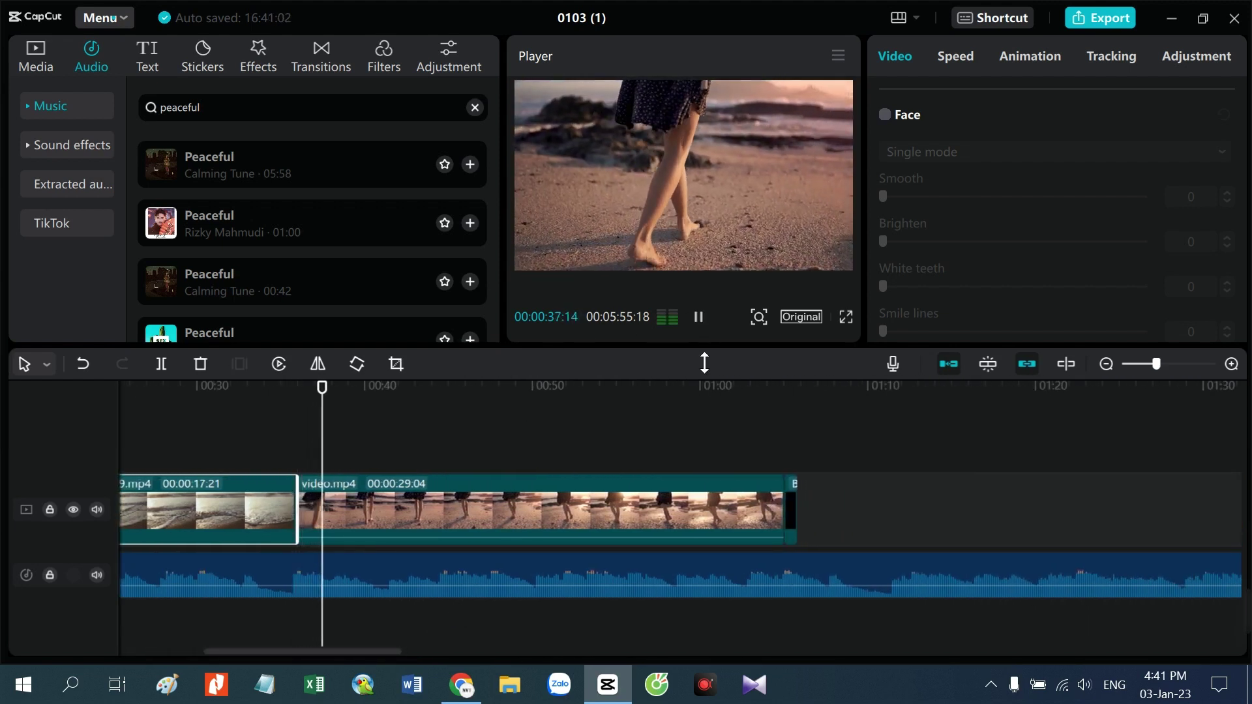
pyautogui.click(640, 382)
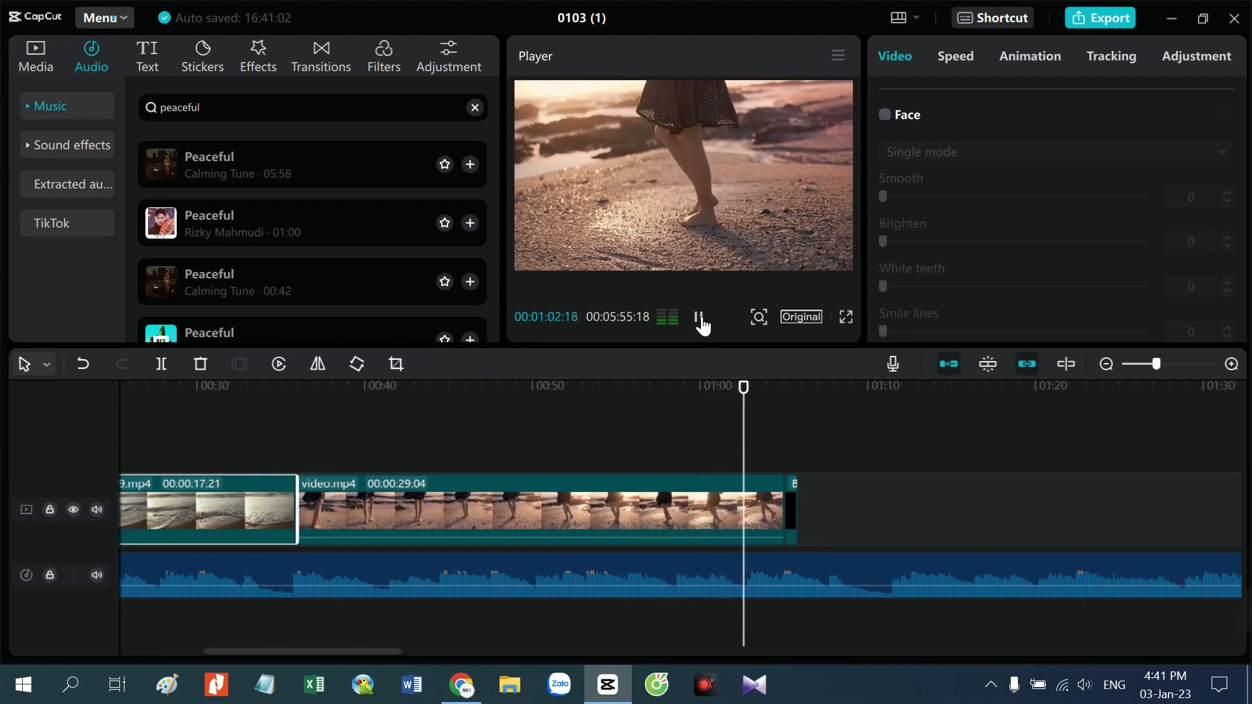
pyautogui.click(699, 317)
pyautogui.moveTo(759, 395); pyautogui.dragTo(752, 395)
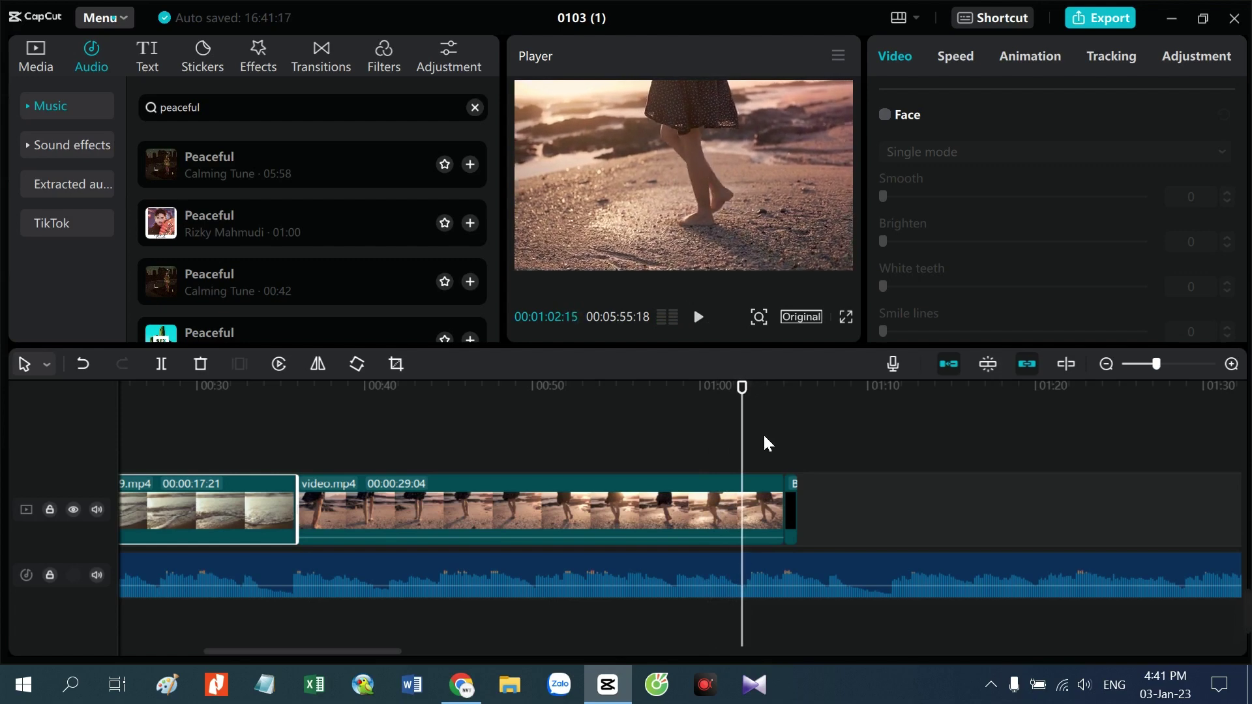
pyautogui.click(757, 518)
pyautogui.moveTo(789, 509); pyautogui.dragTo(752, 507)
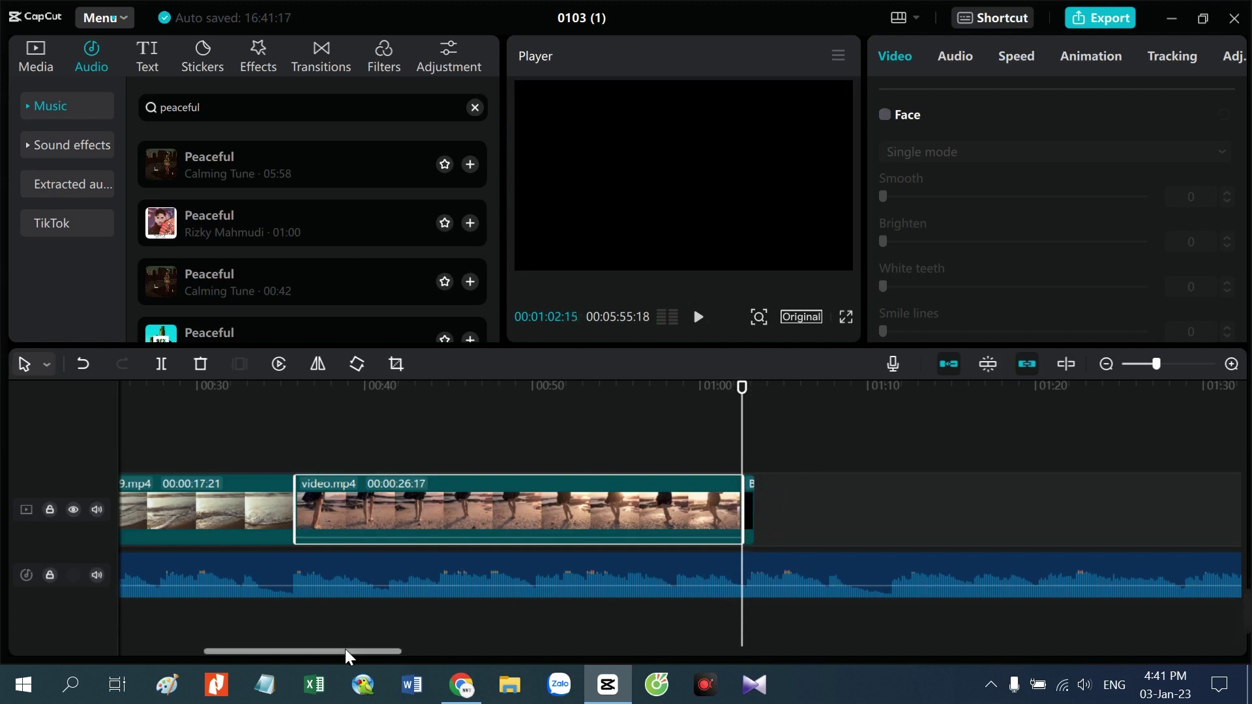
# Step: Review in full screen how the cut from the lighthouse clip to the production ID_4441009.mp4 clip fits the music
pyautogui.moveTo(345, 650); pyautogui.dragTo(186, 650)
pyautogui.moveTo(270, 569)
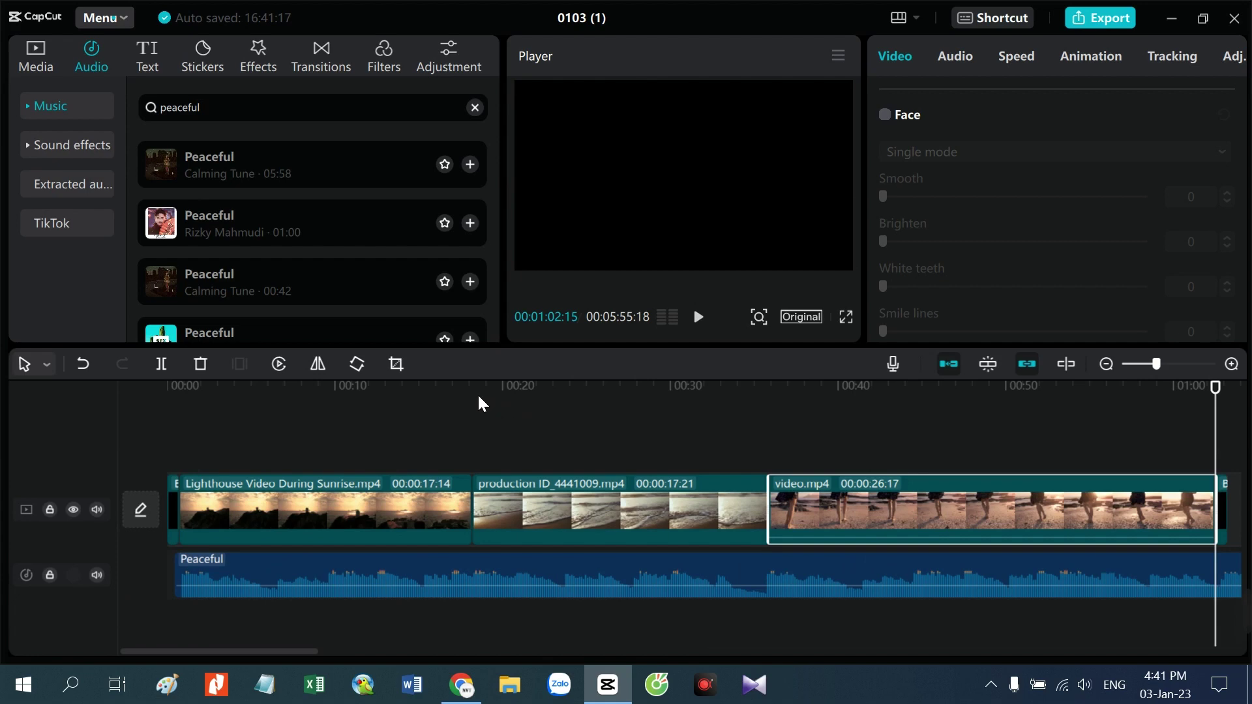
pyautogui.click(451, 391)
pyautogui.click(846, 317)
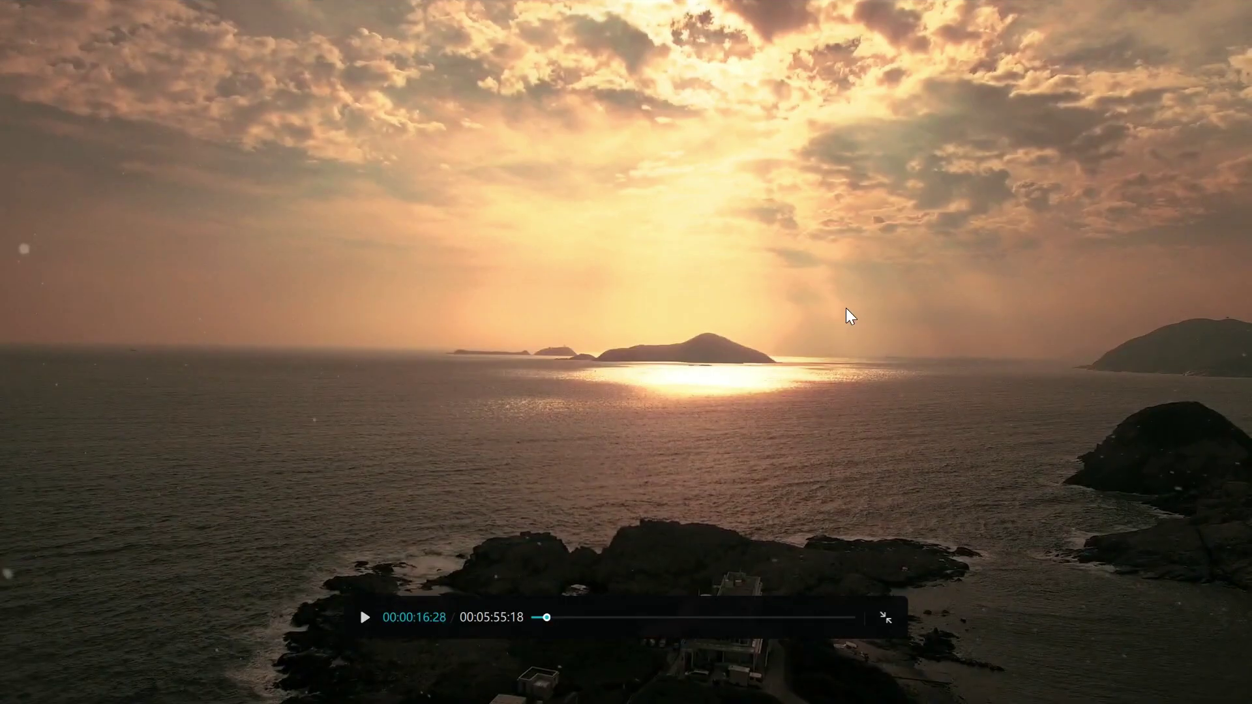
pyautogui.press('space')
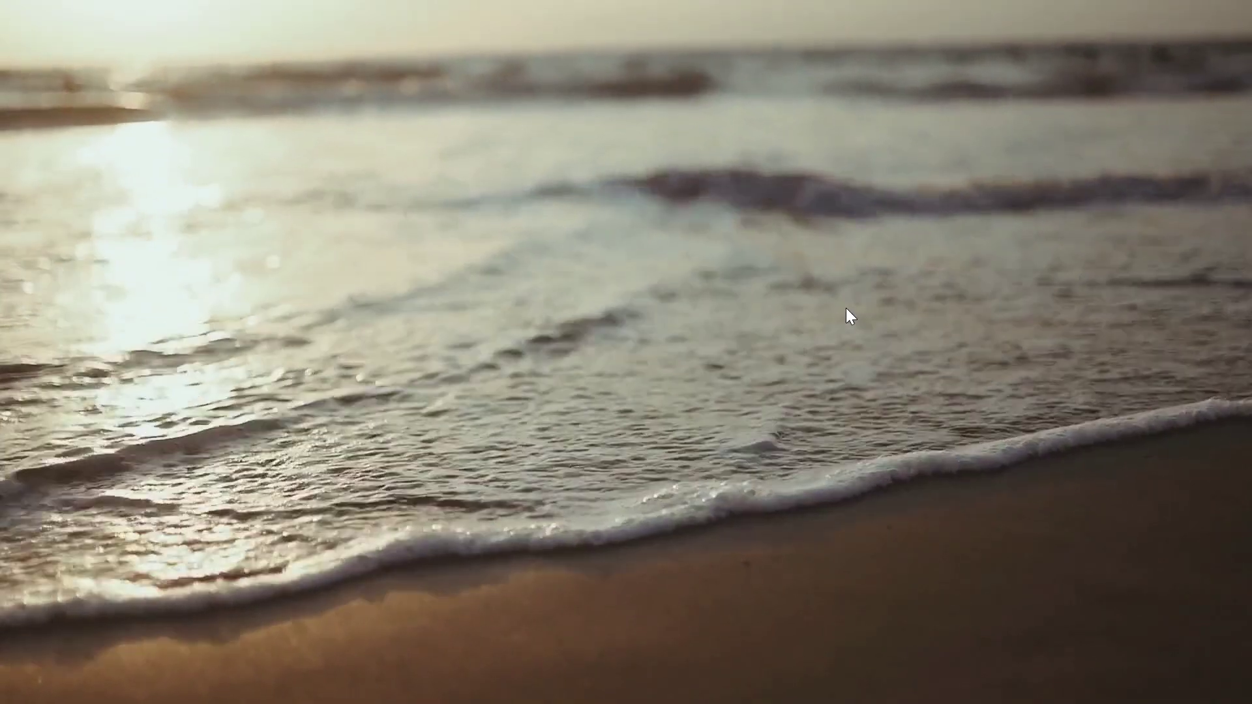
pyautogui.press('Escape')
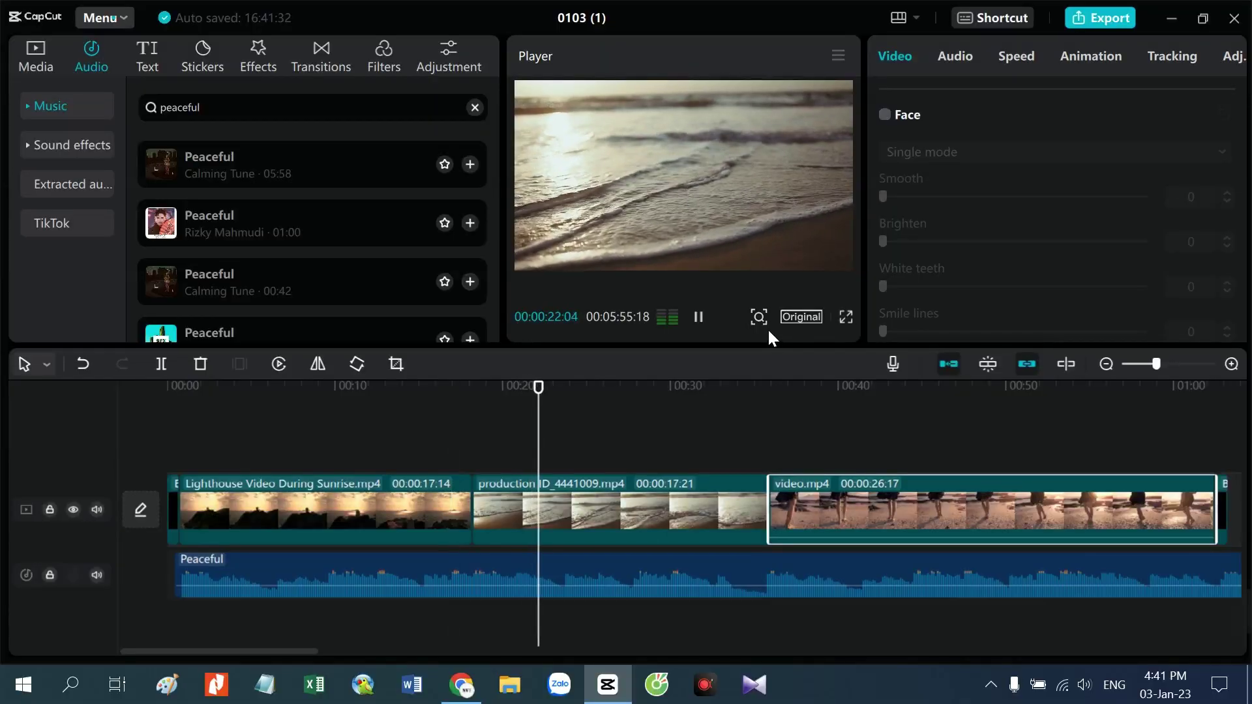
pyautogui.click(715, 317)
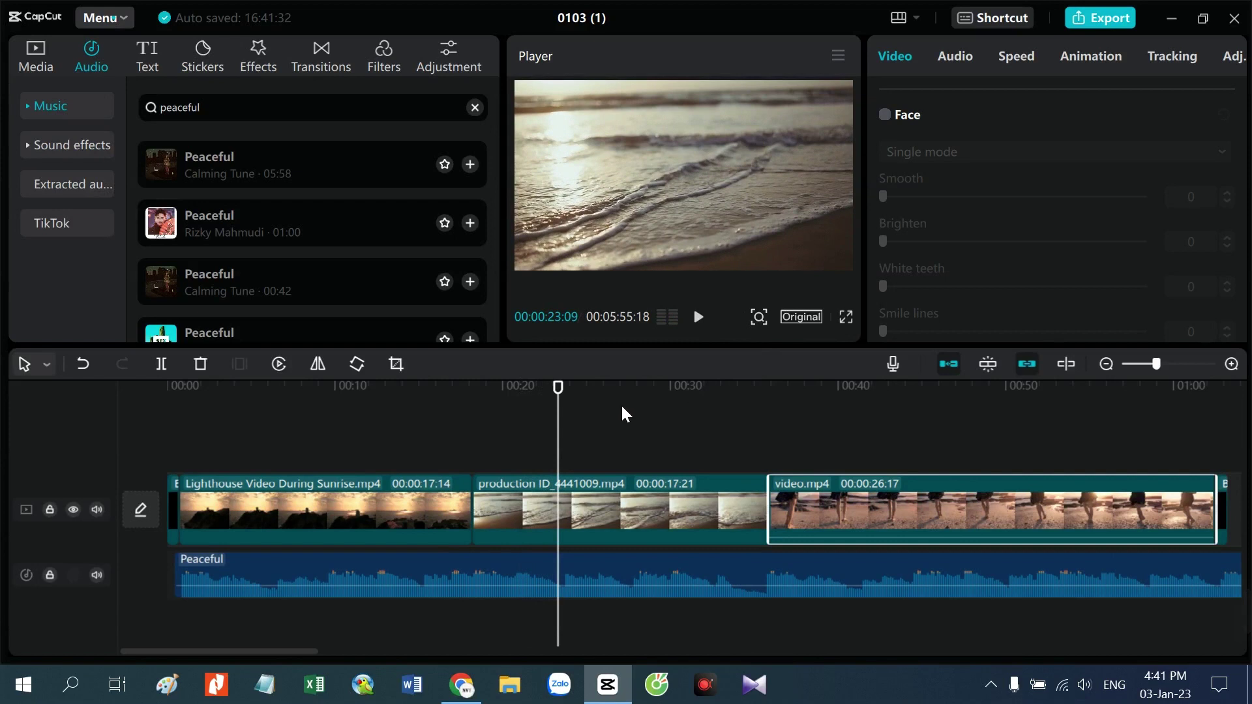
# Step: Add the local waves-14877.mp3 sound below the music at the start of the production ID_4441009.mp4 clip and listen to the mix
pyautogui.moveTo(572, 396); pyautogui.dragTo(473, 397)
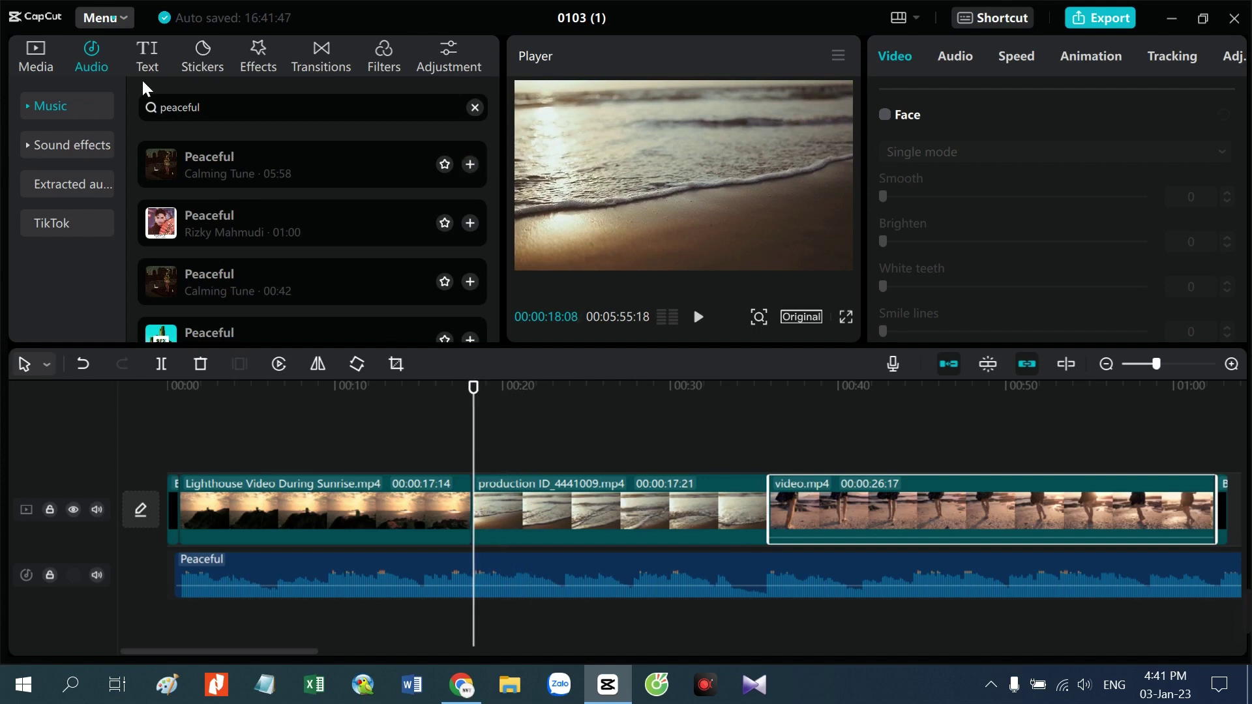
pyautogui.click(49, 60)
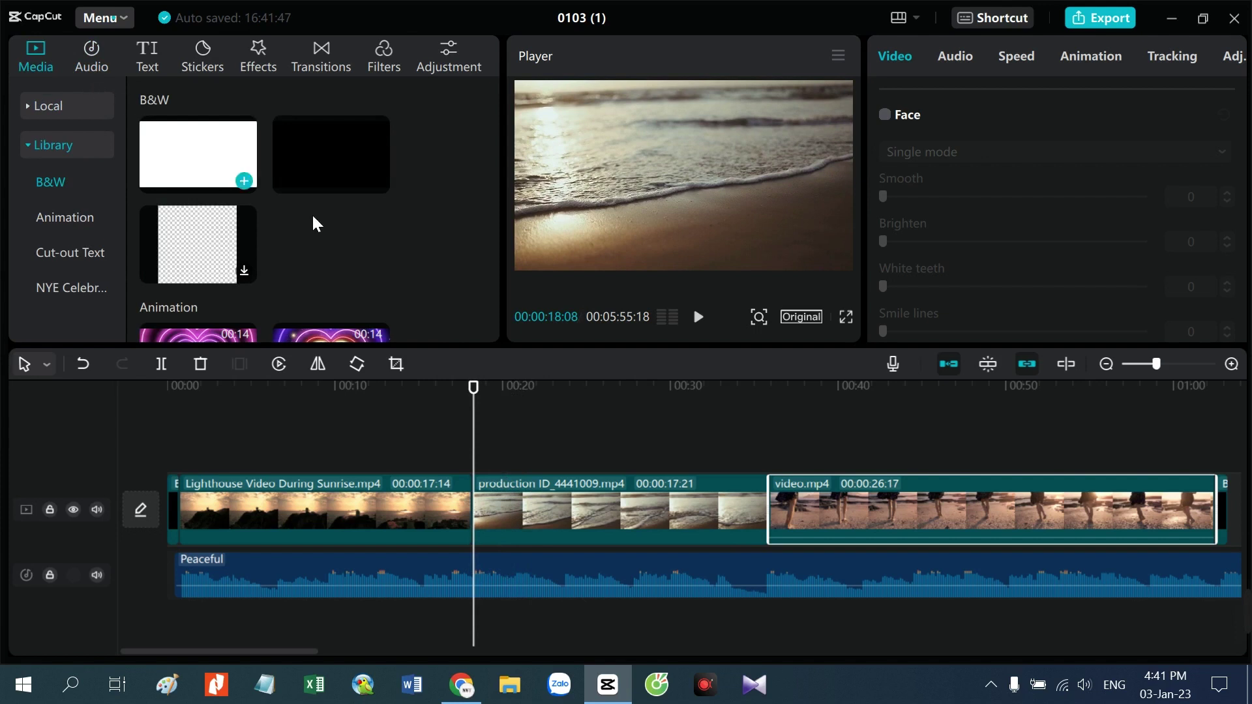
pyautogui.click(56, 107)
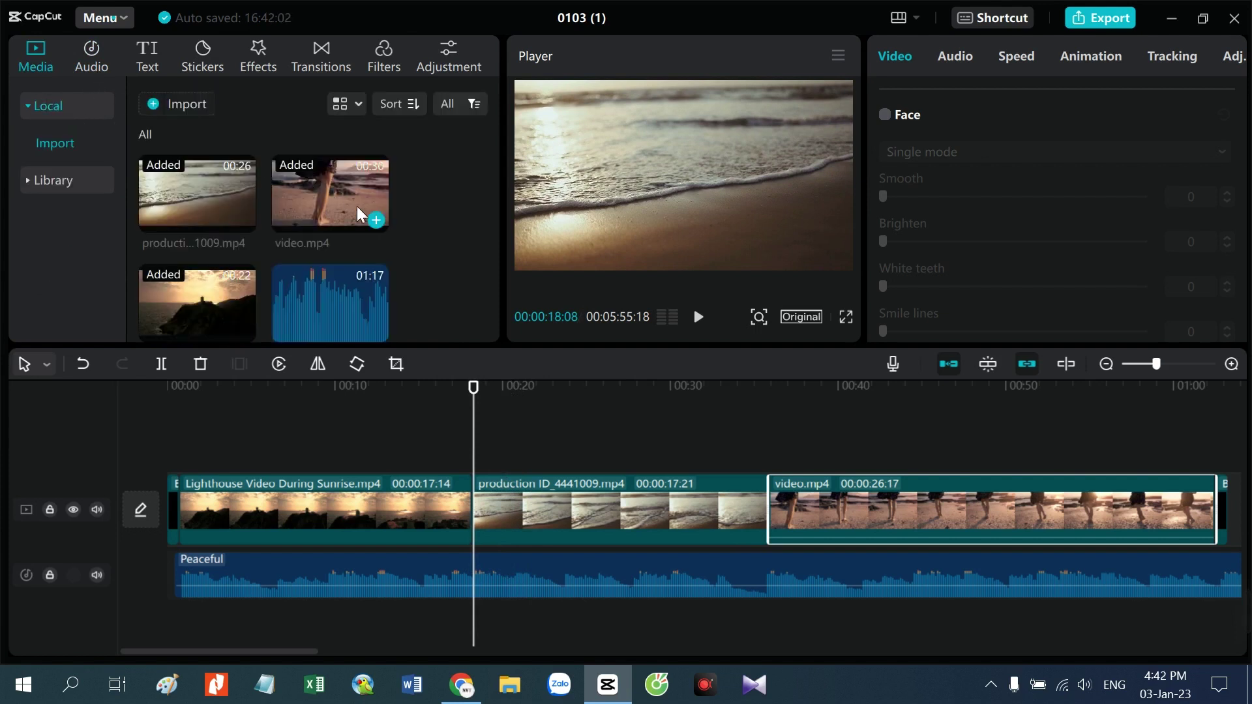
pyautogui.moveTo(315, 261); pyautogui.dragTo(481, 634)
pyautogui.click(698, 321)
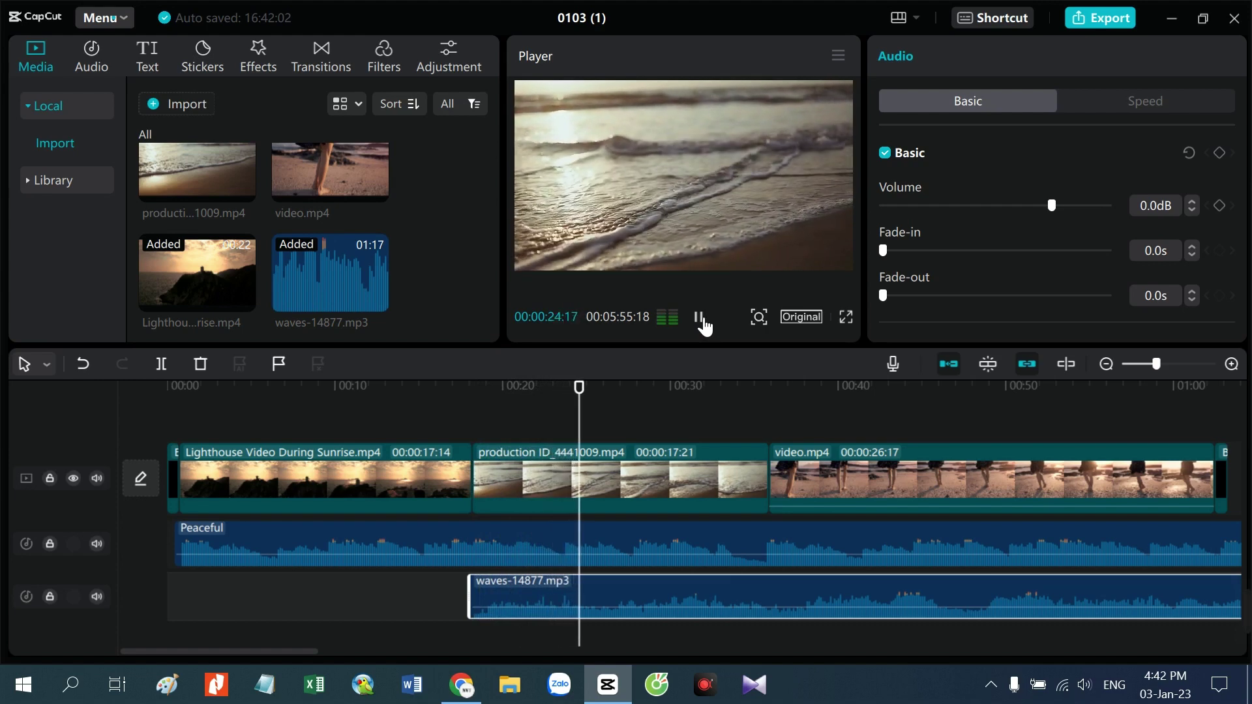
pyautogui.click(700, 318)
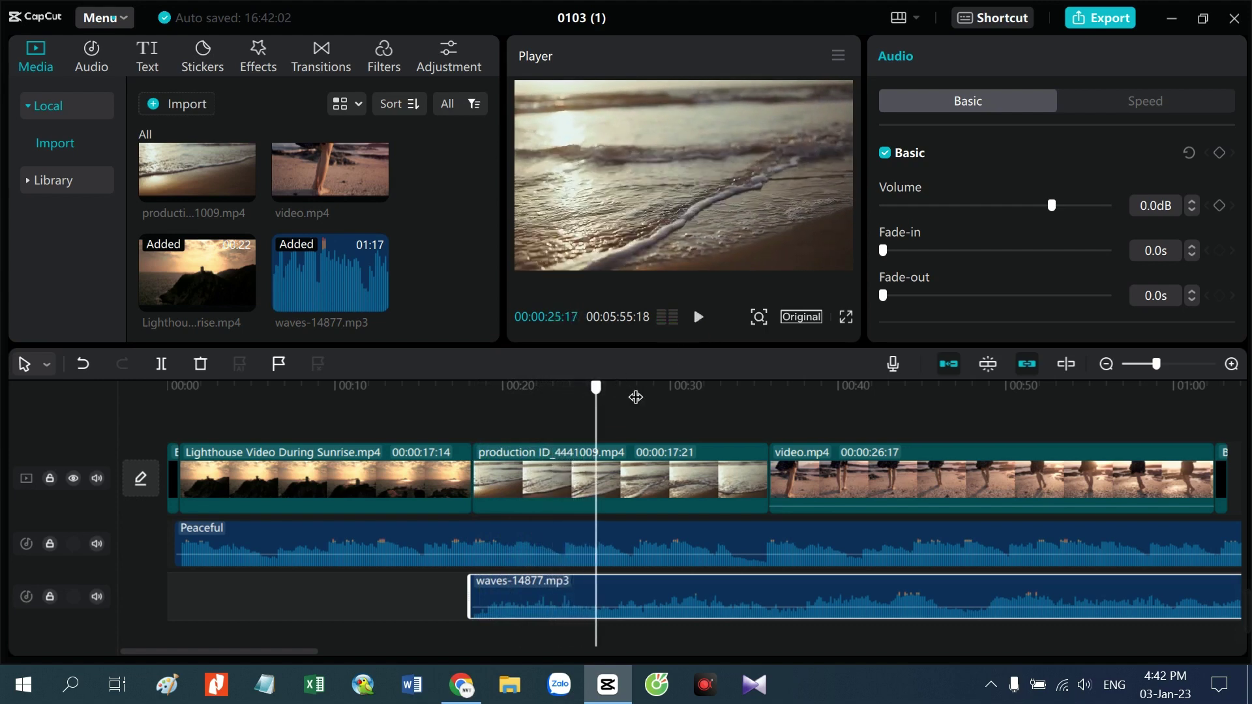
# Step: Split the waves sound at 00:00:36:01, delete the part after it and set the remaining part's volume to -8.2 dB
pyautogui.moveTo(606, 397); pyautogui.dragTo(776, 402)
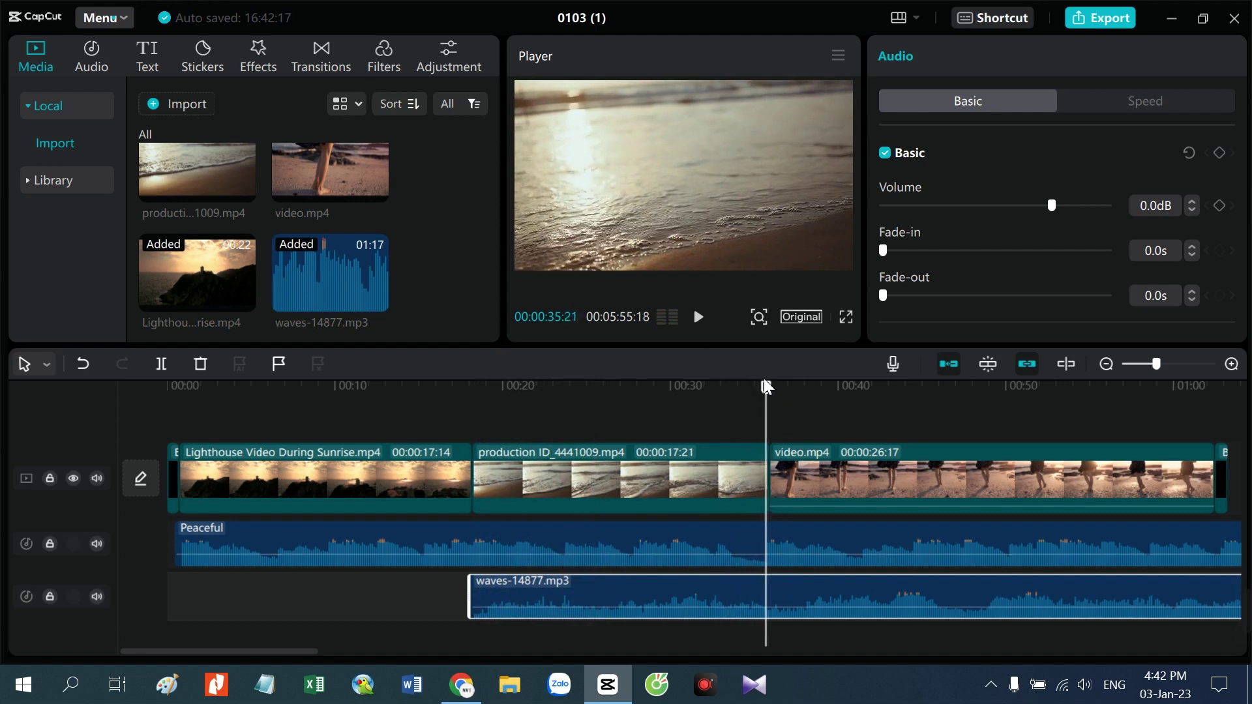
pyautogui.moveTo(766, 386); pyautogui.dragTo(780, 393)
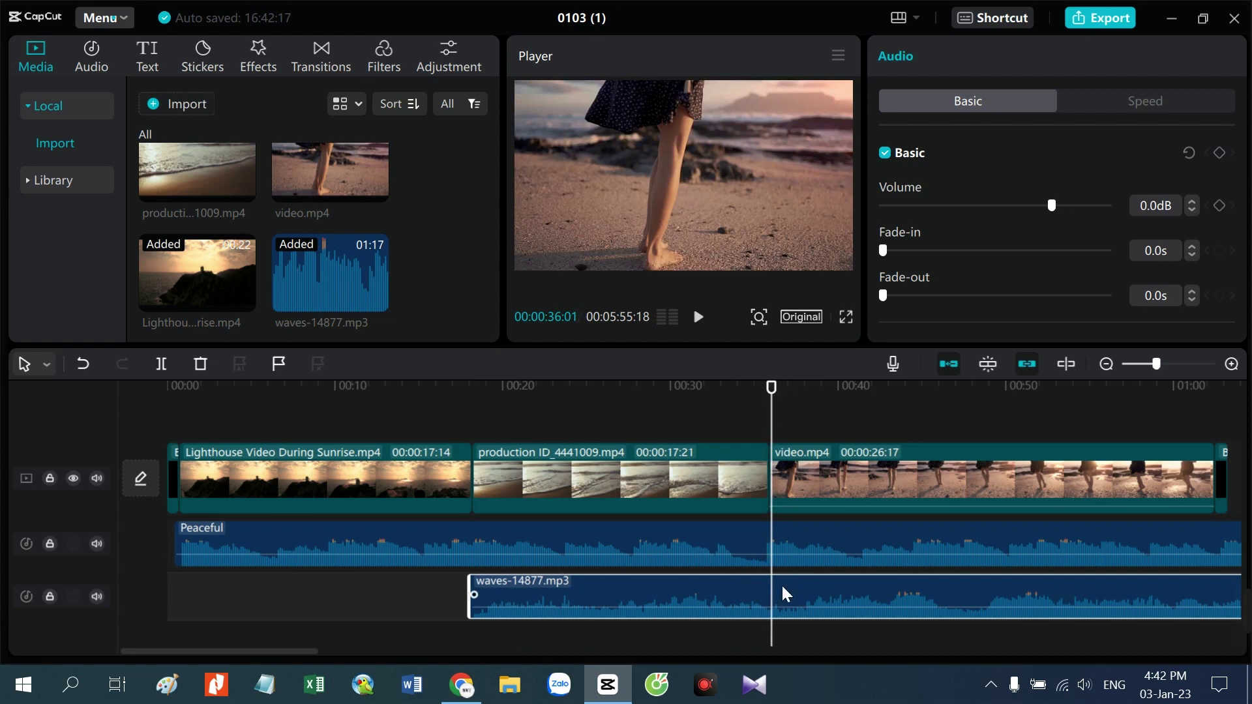
pyautogui.hotkey('ctrl', 'b')
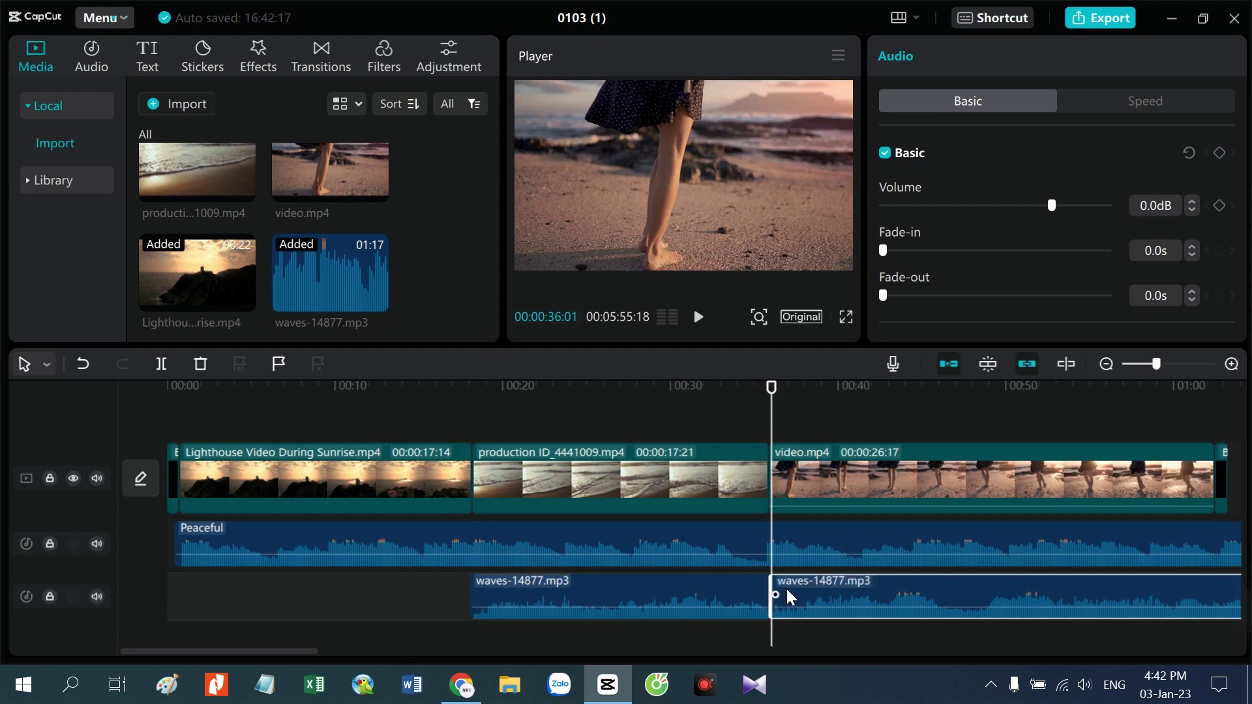
pyautogui.press('Delete')
pyautogui.click(601, 604)
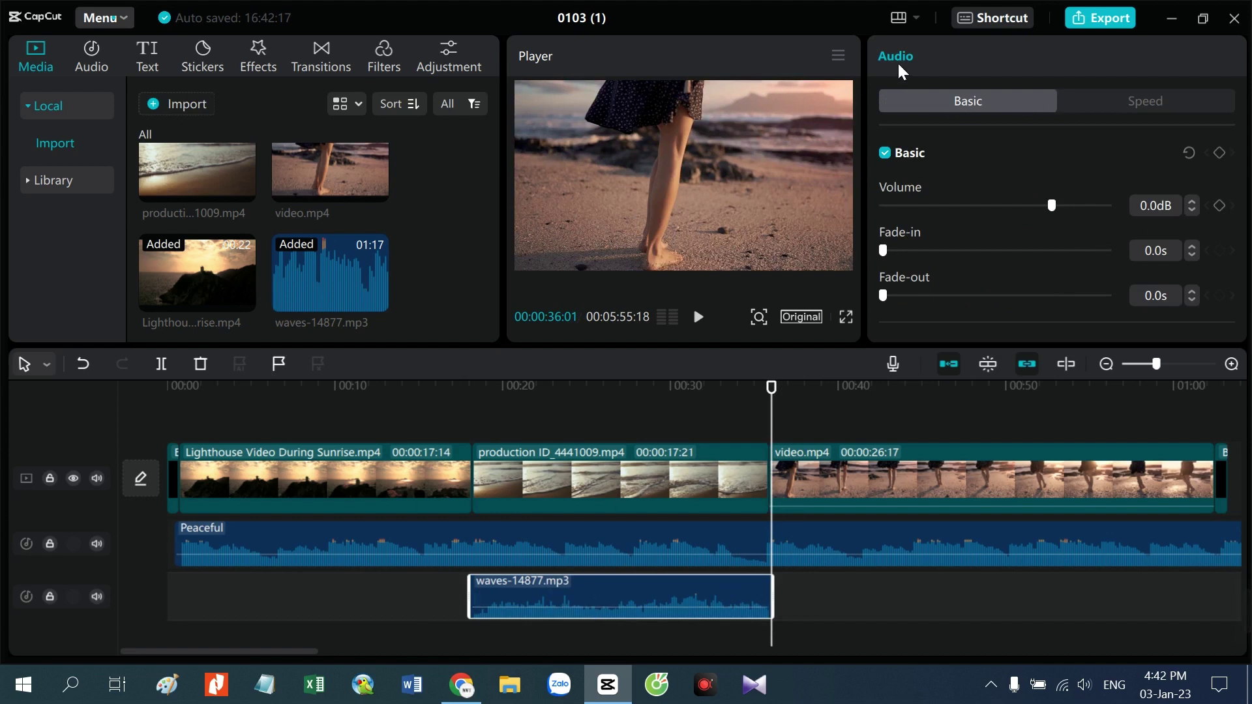
pyautogui.moveTo(1043, 206); pyautogui.dragTo(1028, 208)
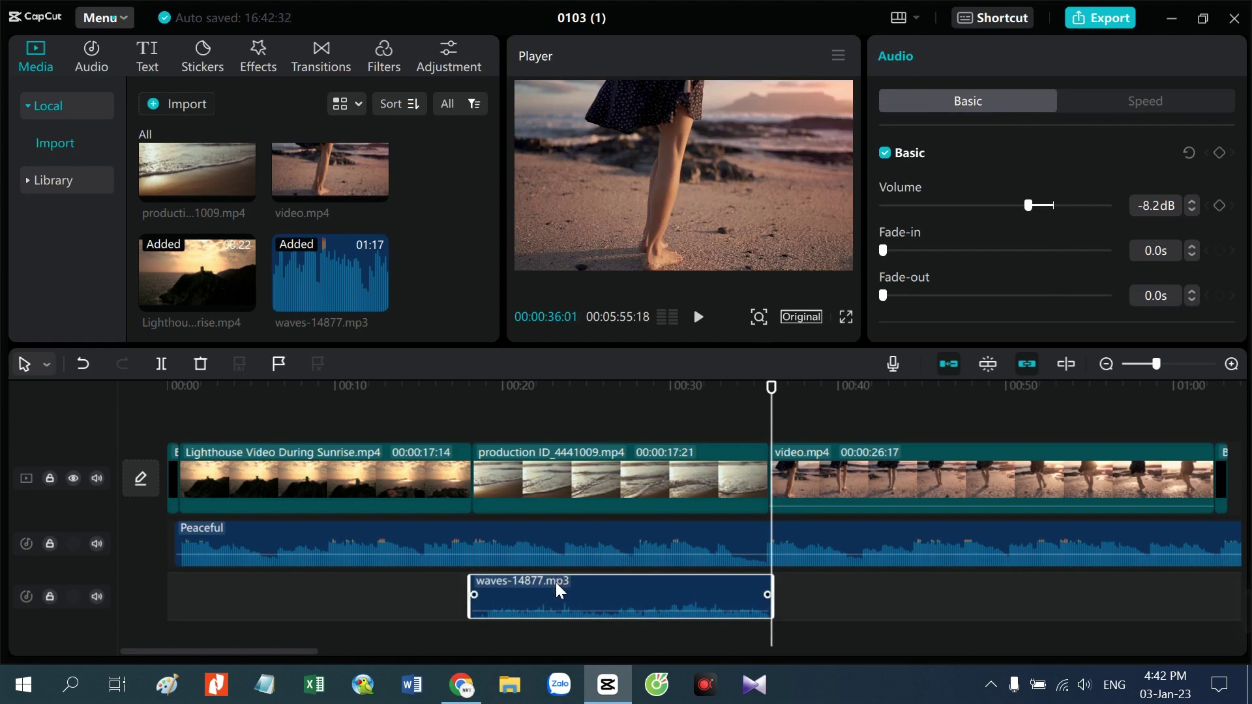
# Step: Shift the waves sound slightly earlier and adjust its ends to match the production ID_4441009.mp4 clip, checking the result by playback
pyautogui.moveTo(553, 583); pyautogui.dragTo(539, 583)
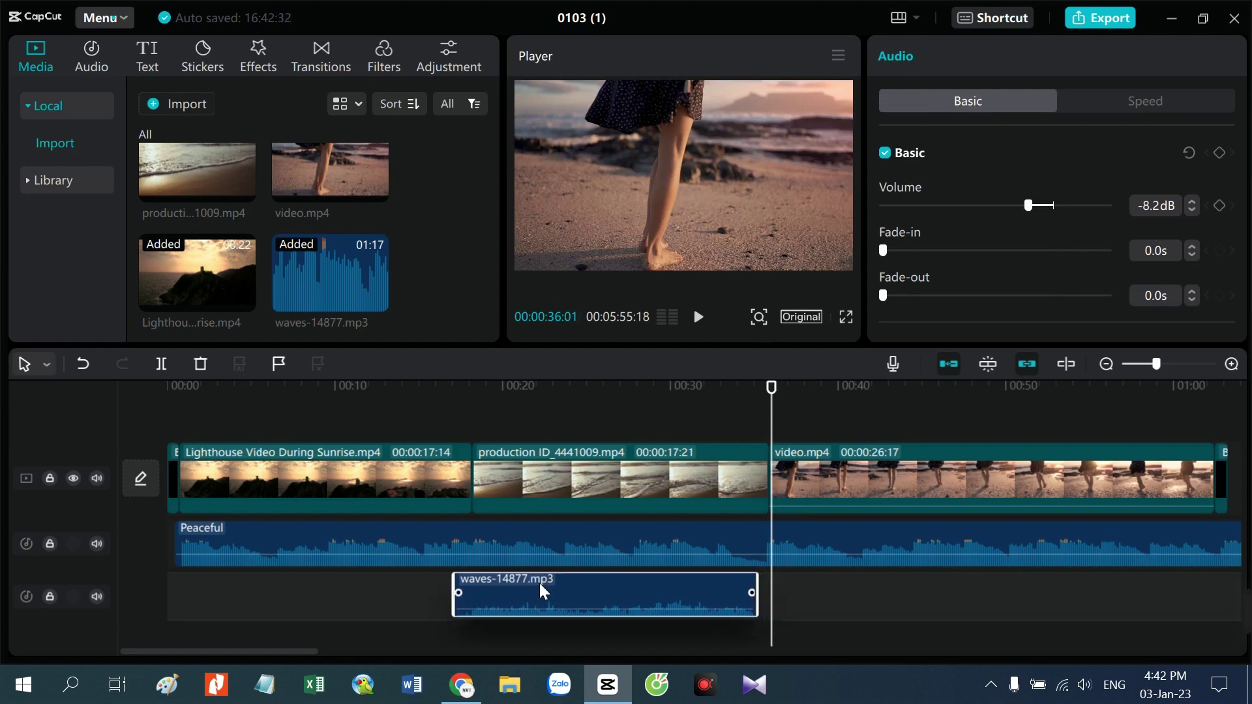
pyautogui.moveTo(468, 603); pyautogui.dragTo(481, 604)
pyautogui.moveTo(787, 393); pyautogui.dragTo(453, 394)
pyautogui.press('space')
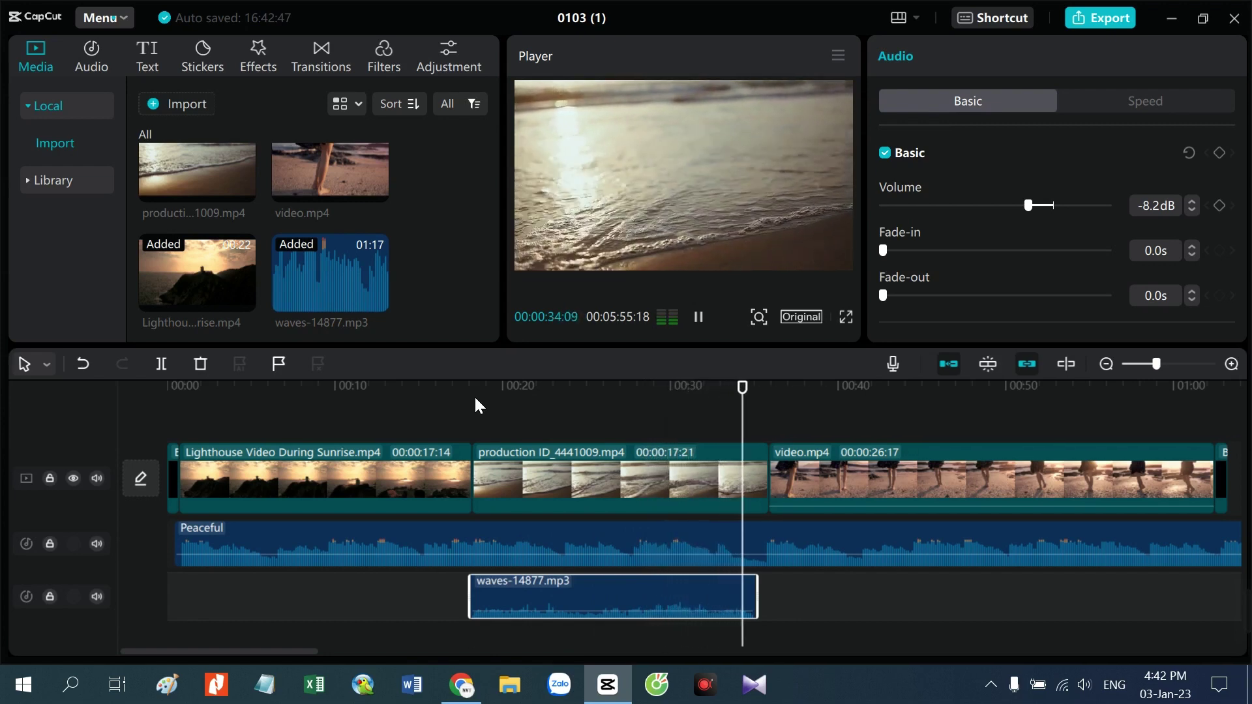
pyautogui.press('space')
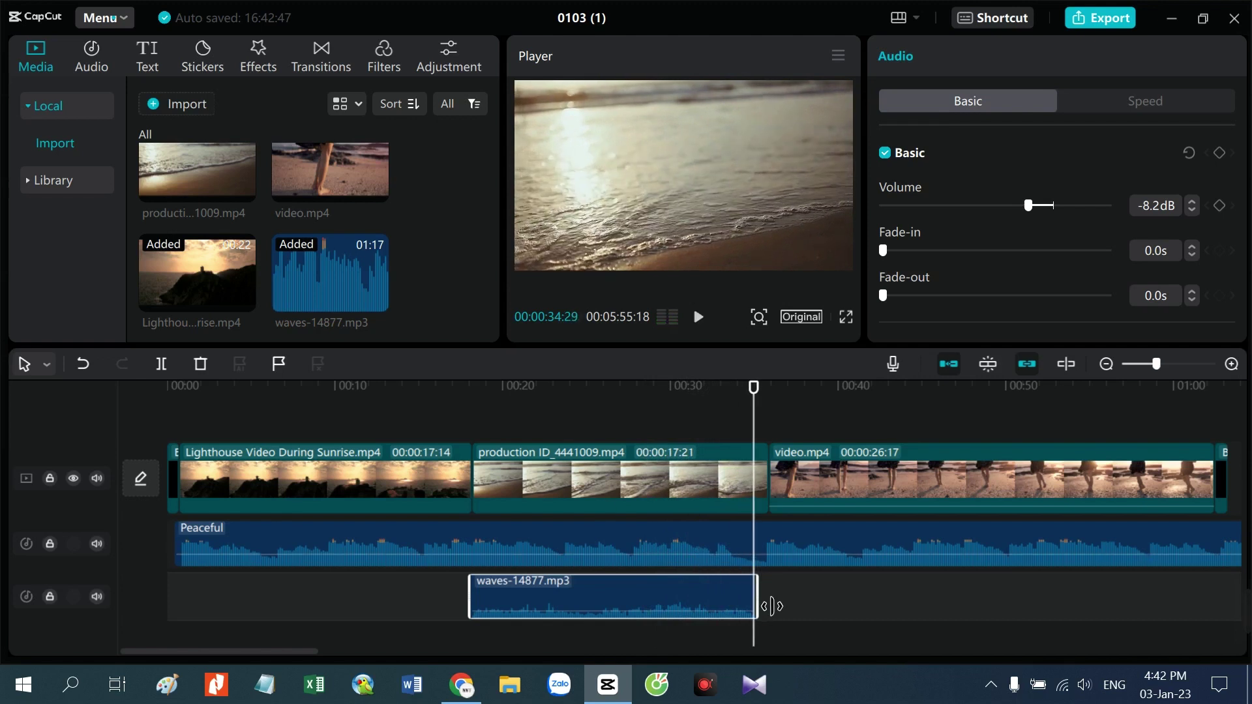
pyautogui.moveTo(772, 606); pyautogui.dragTo(778, 607)
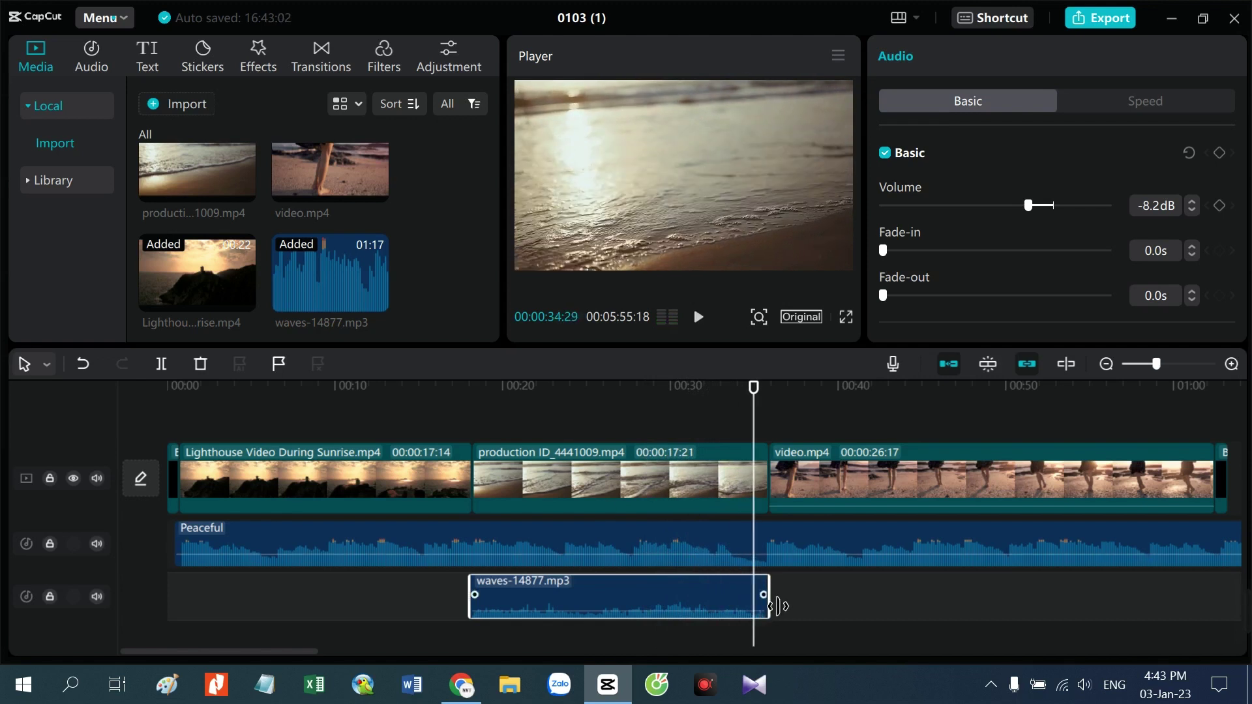
pyautogui.press('space')
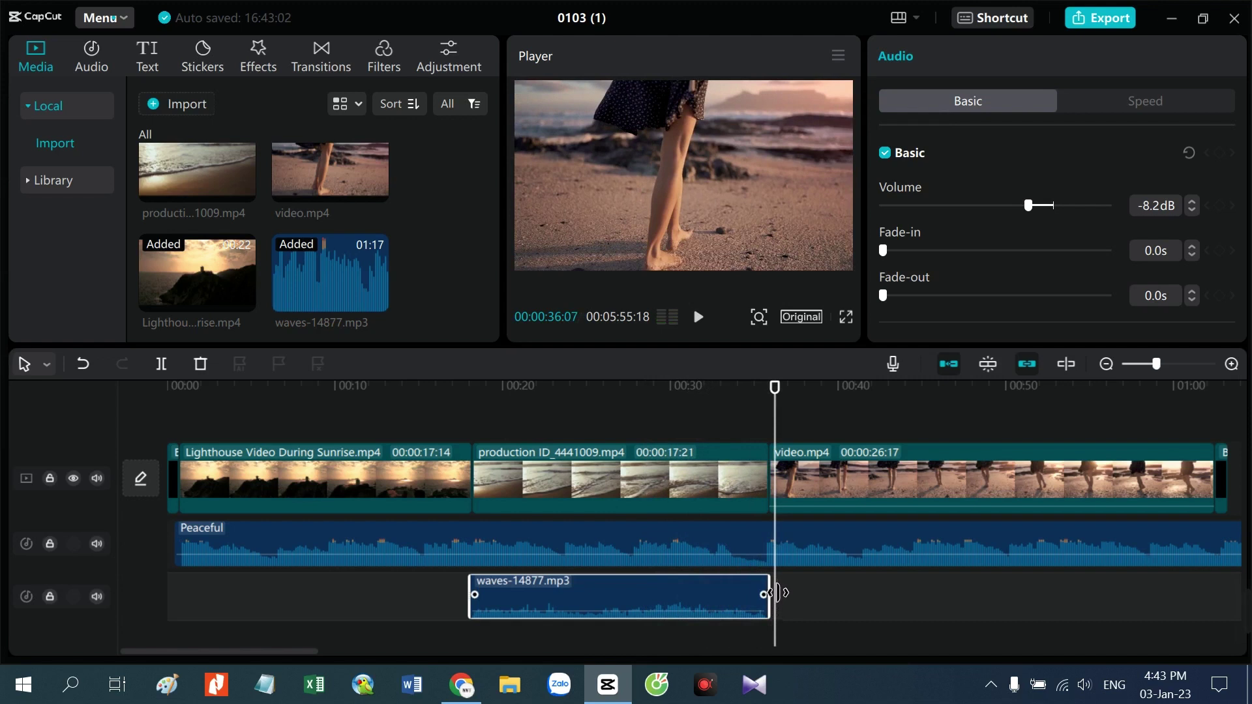
pyautogui.moveTo(417, 423); pyautogui.dragTo(890, 475)
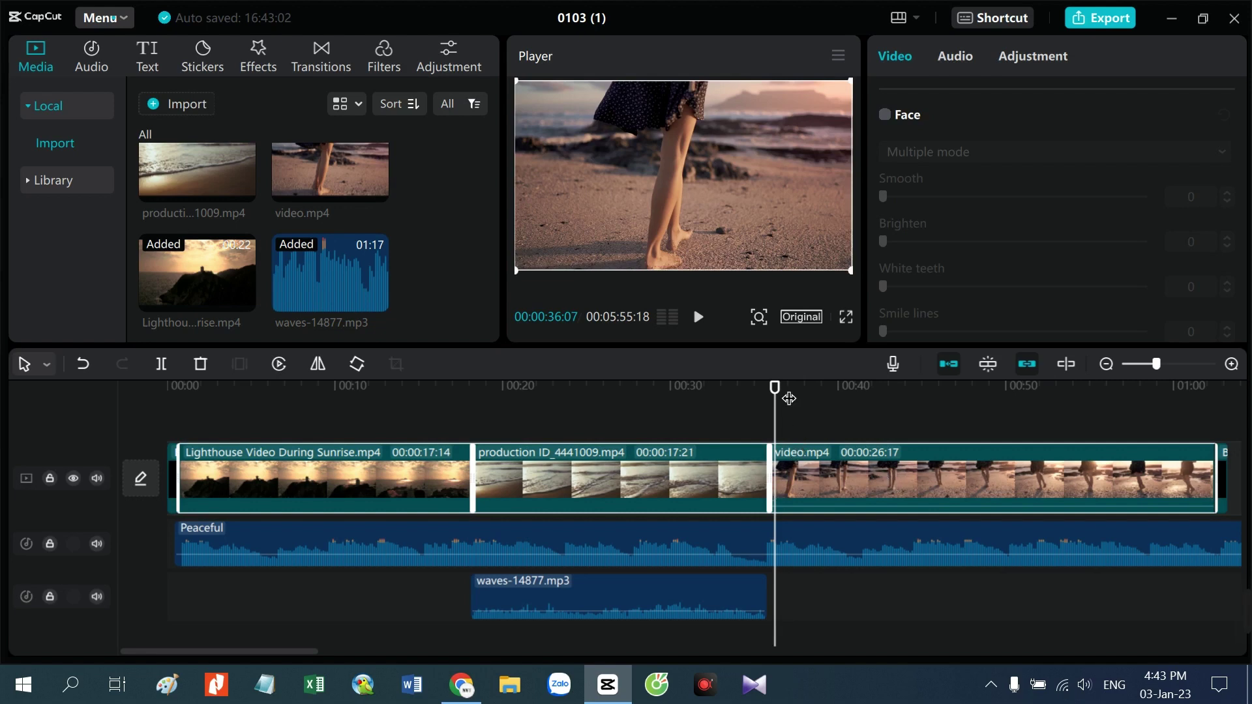
pyautogui.moveTo(775, 388); pyautogui.dragTo(202, 424)
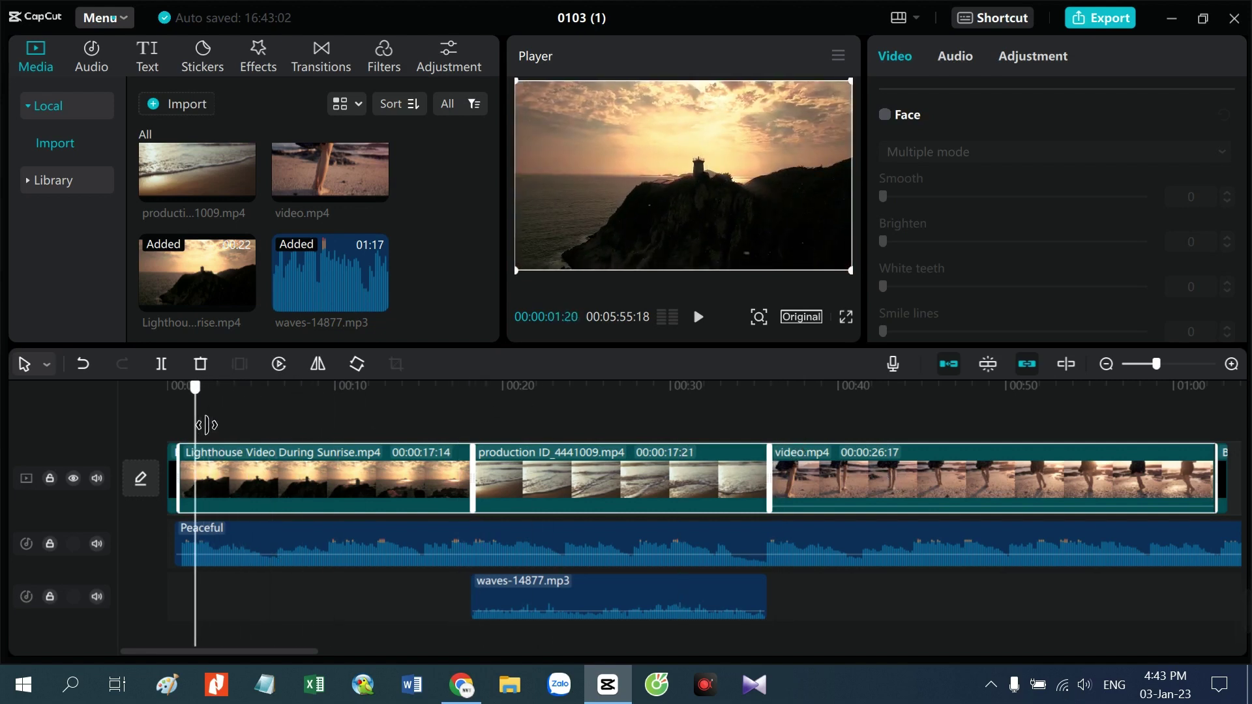
pyautogui.click(289, 420)
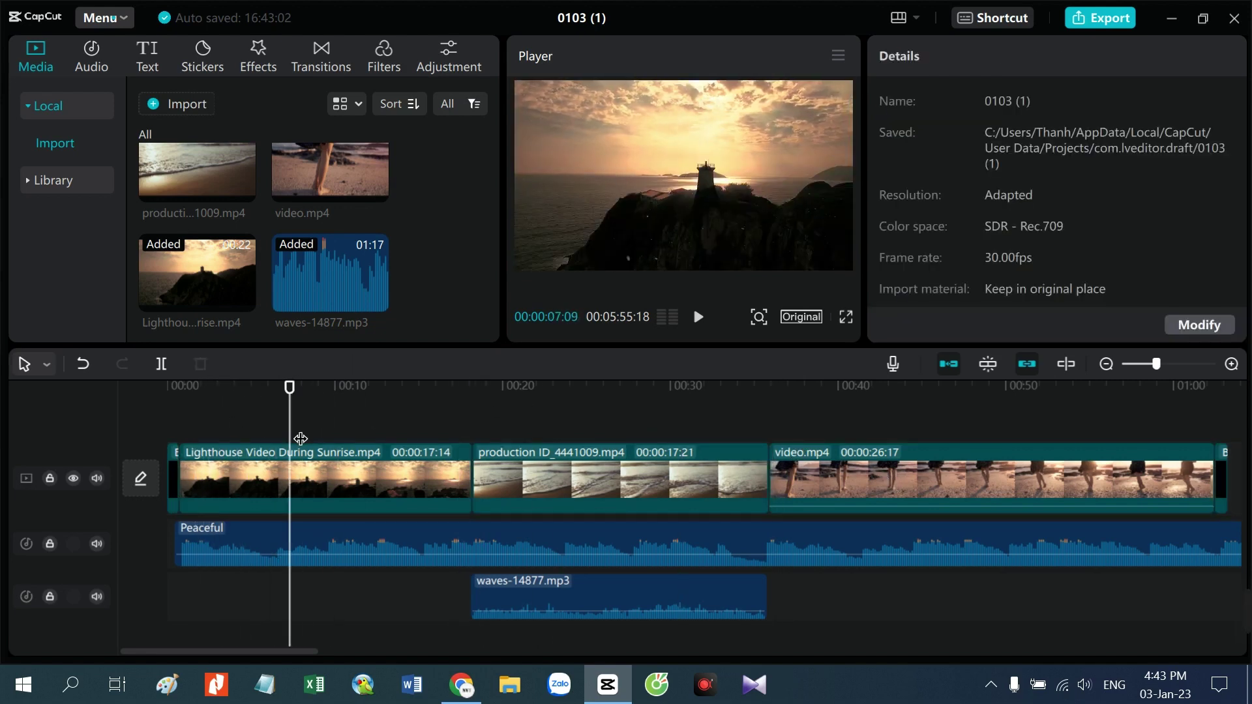
# Step: Preview several Featured filters on the lighthouse clip, including Inception, Cold Ivory, Oshima Cherry and Tan
pyautogui.moveTo(290, 388); pyautogui.dragTo(216, 401)
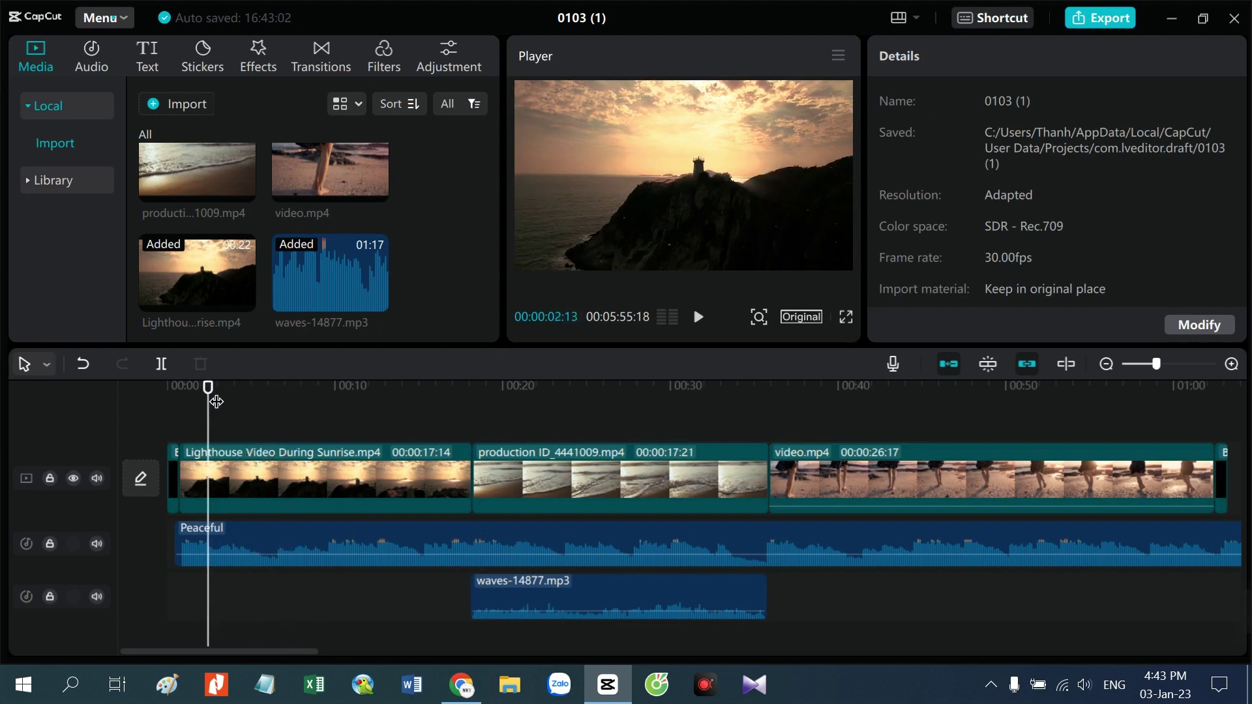
pyautogui.click(240, 469)
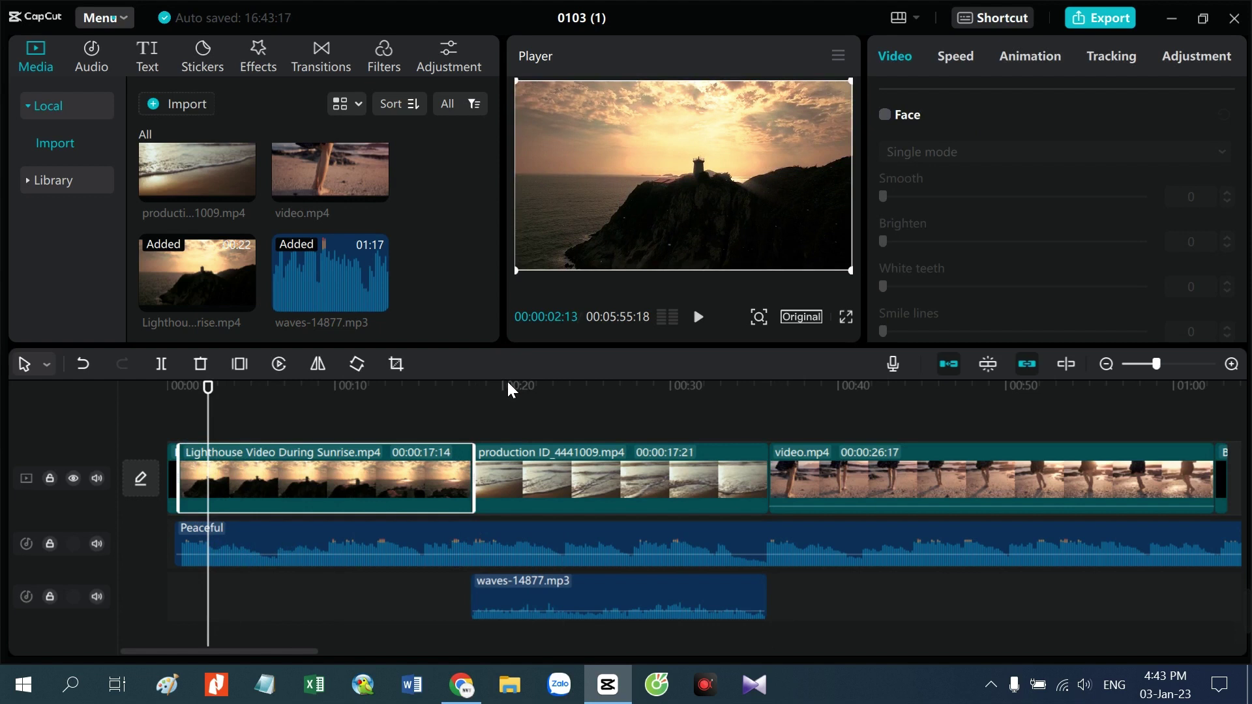
pyautogui.click(393, 50)
pyautogui.scroll(2, 238, 200)
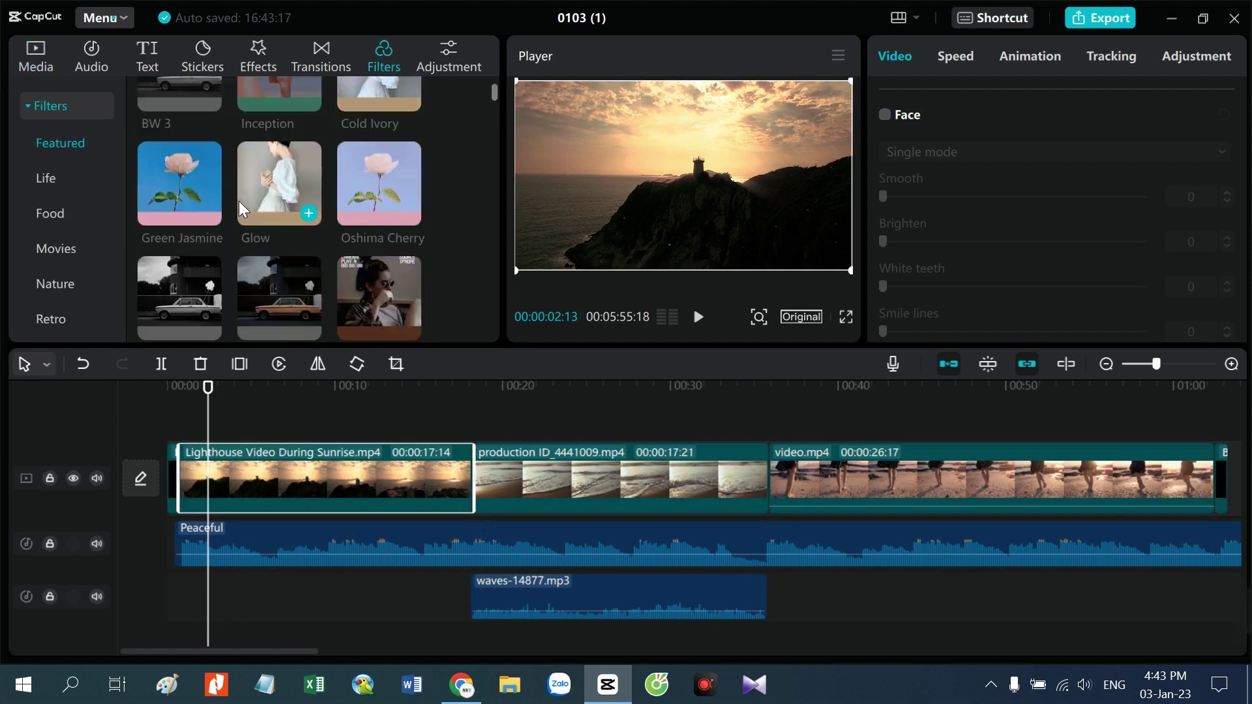
pyautogui.click(253, 184)
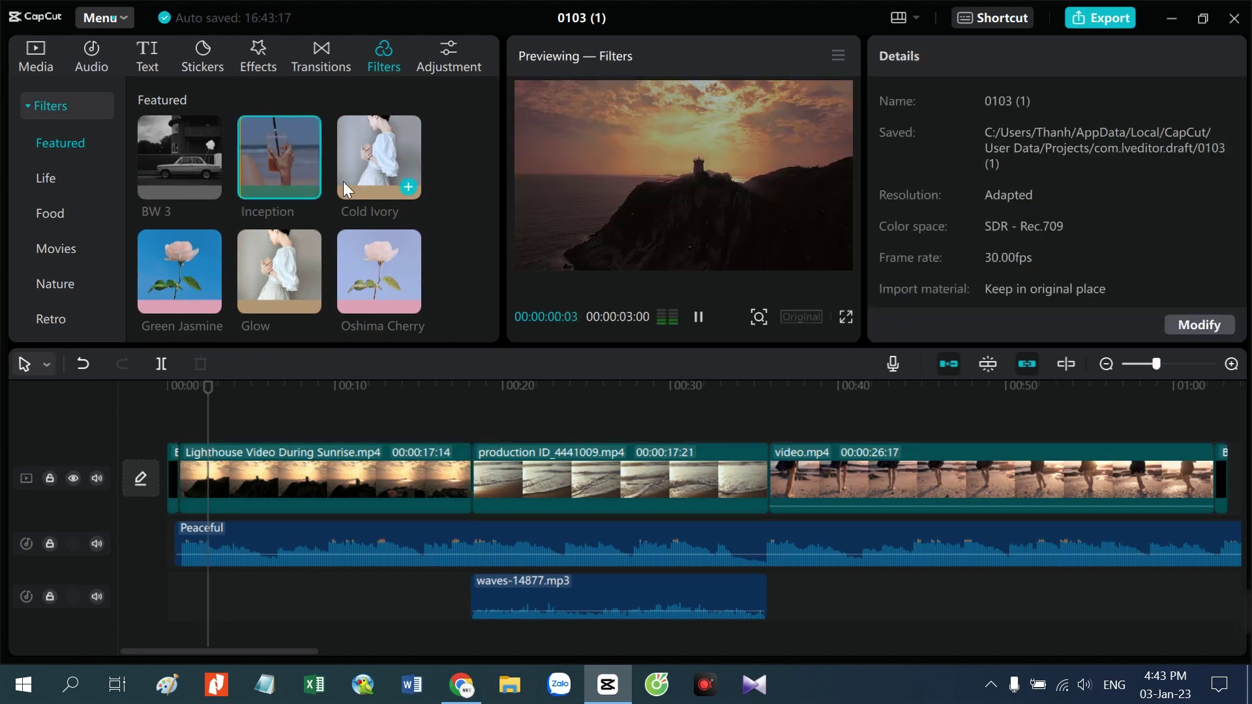
pyautogui.click(359, 183)
pyautogui.click(279, 267)
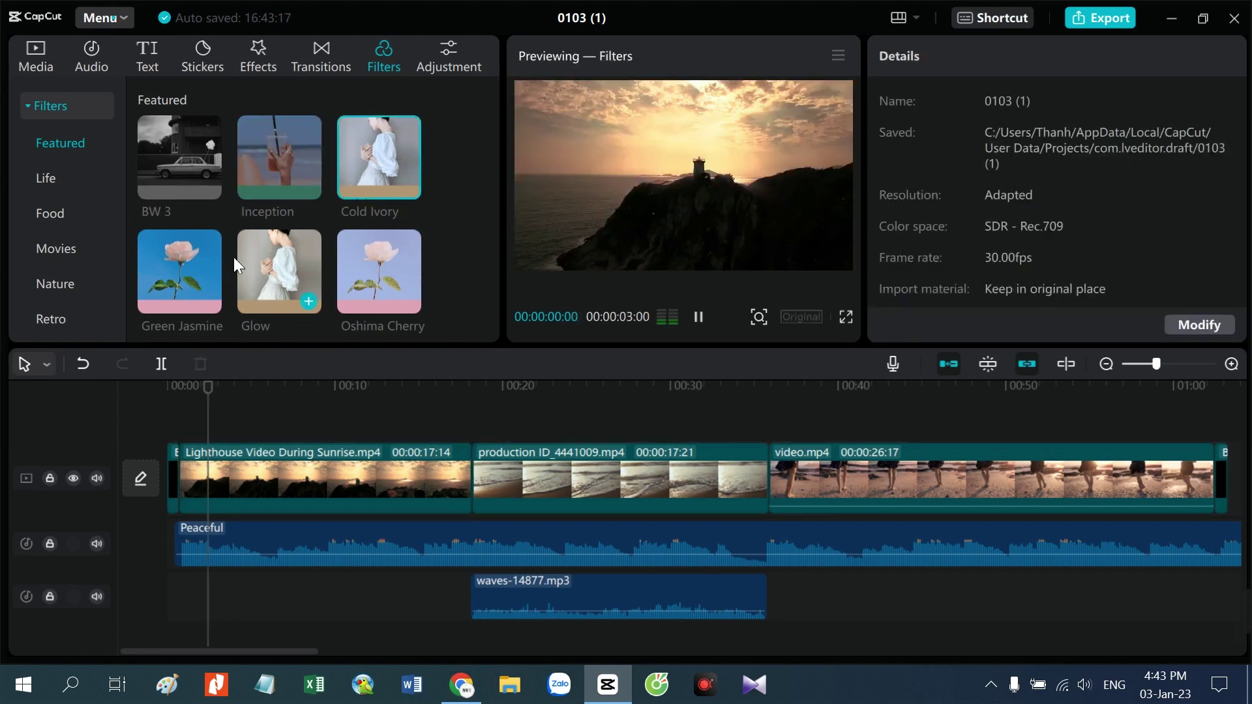
pyautogui.click(386, 261)
pyautogui.scroll(-2, 248, 293)
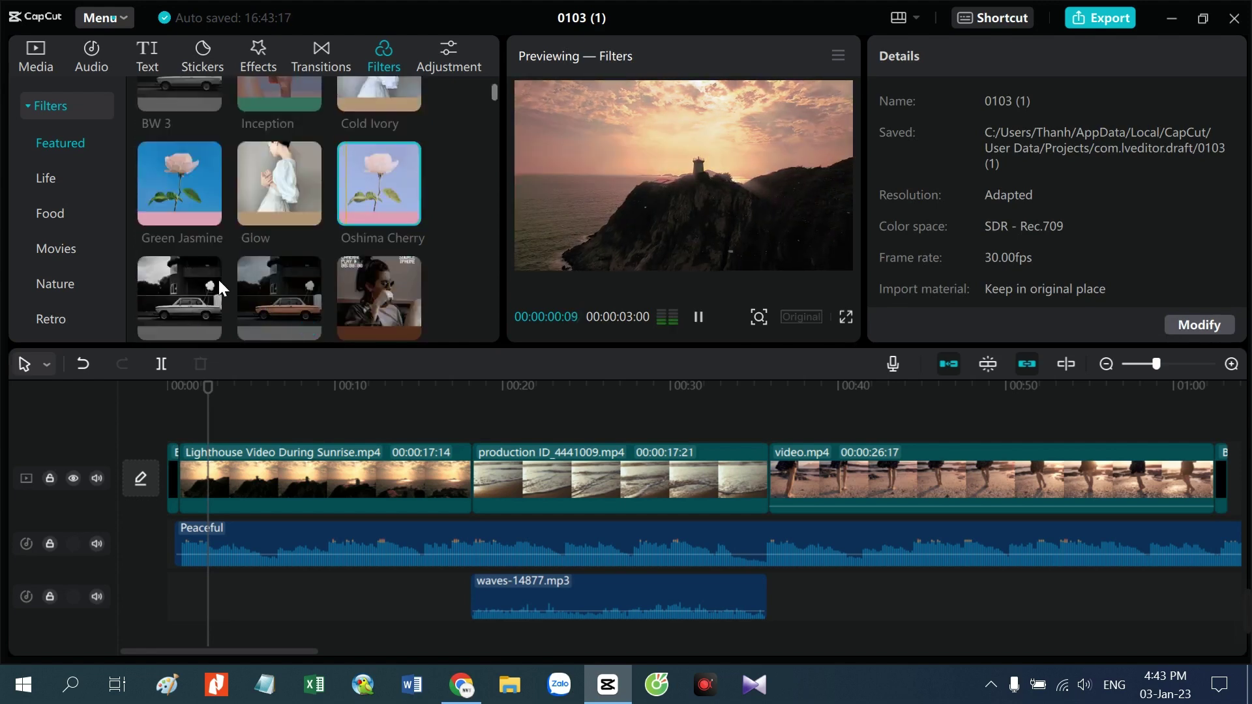
pyautogui.click(174, 272)
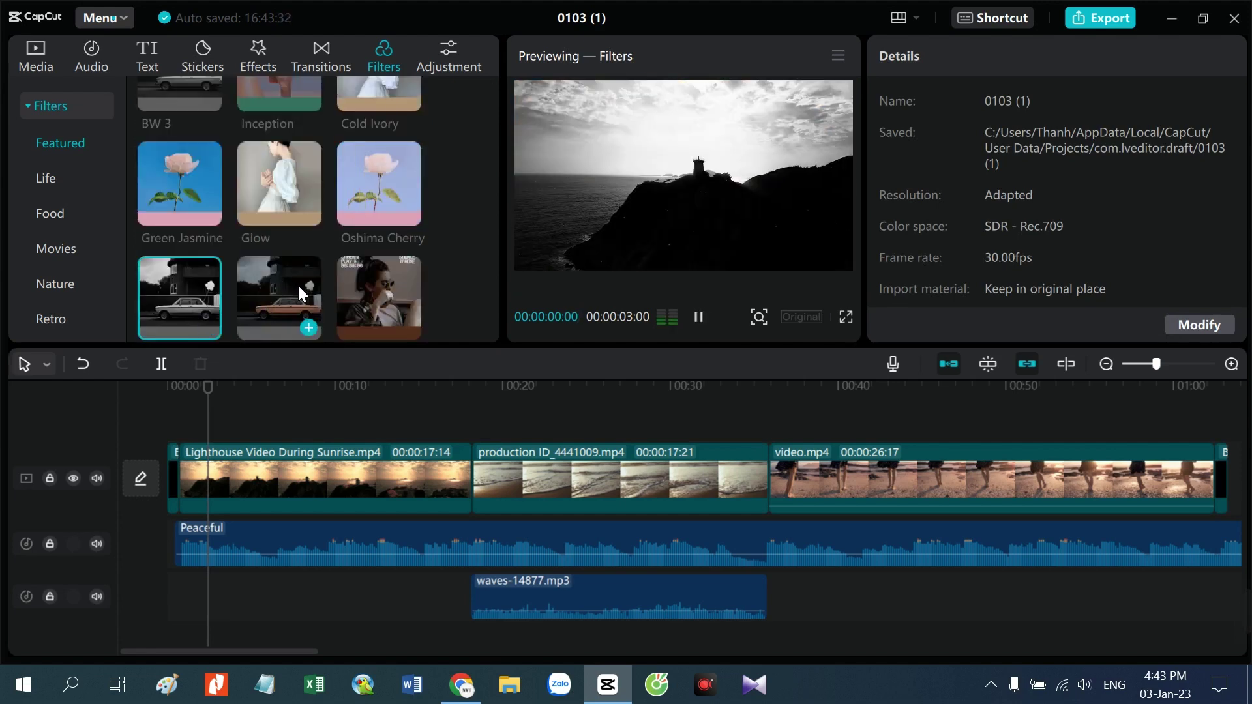
pyautogui.click(390, 294)
pyautogui.scroll(-3, 256, 269)
pyautogui.scroll(-2, 256, 273)
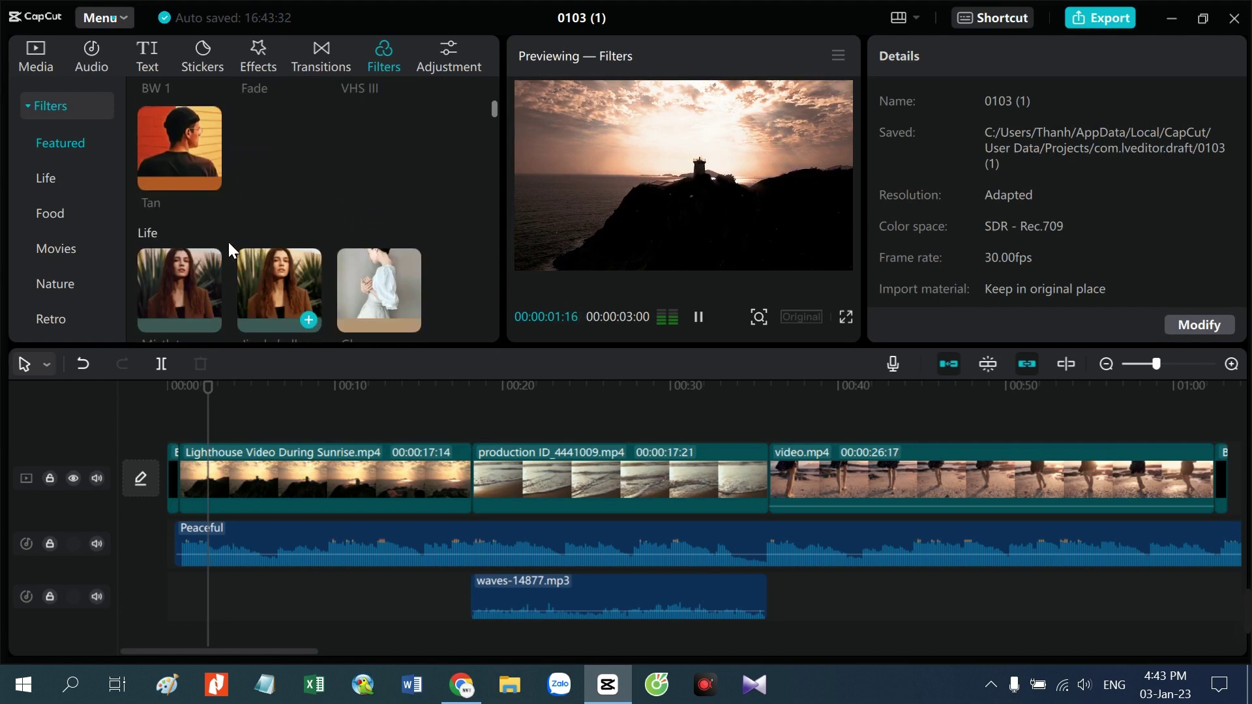
pyautogui.click(182, 174)
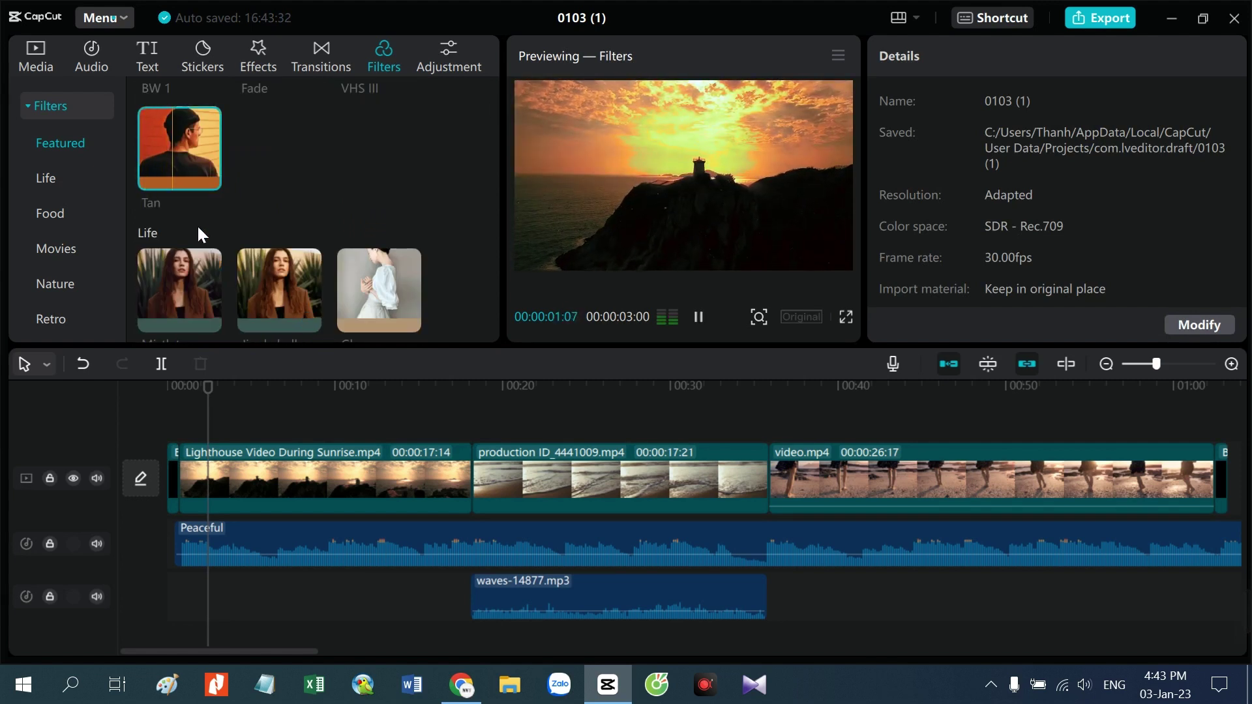
# Step: Preview the Life filters Mistletoe and Jingle bells, and add Jingle bells over the full length of the lighthouse clip
pyautogui.scroll(-2, 196, 228)
pyautogui.click(171, 213)
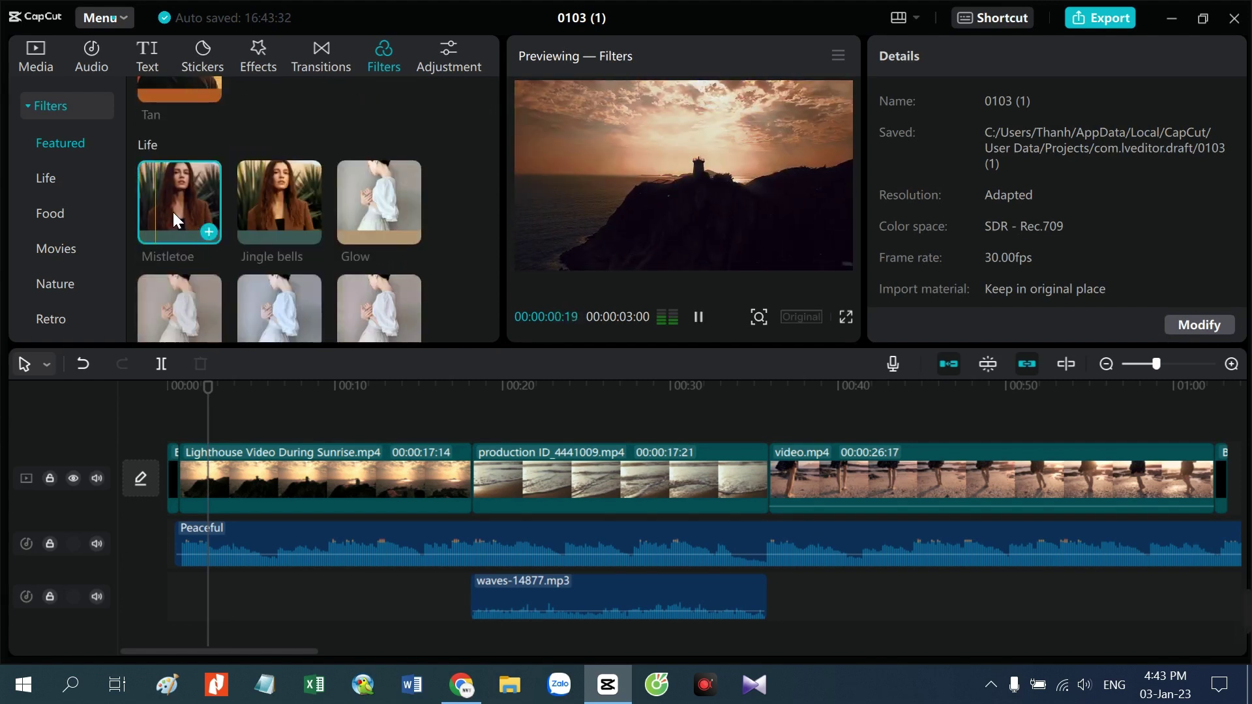
pyautogui.click(287, 212)
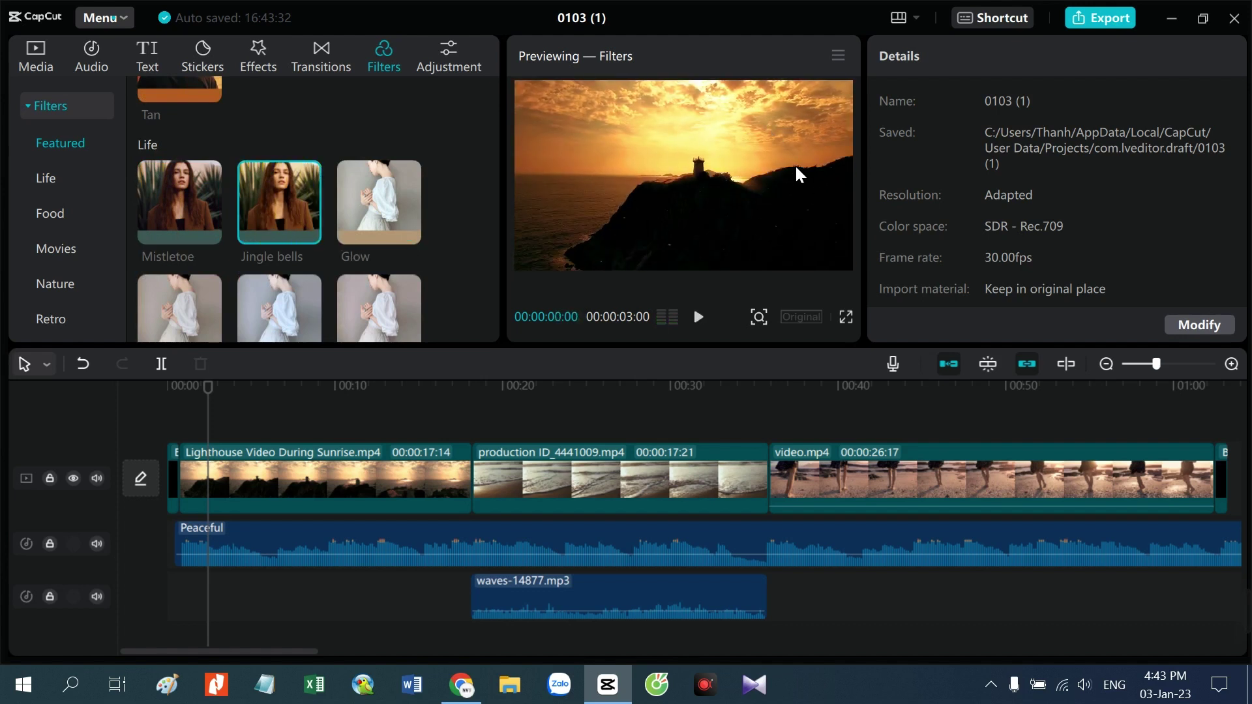
pyautogui.moveTo(310, 231)
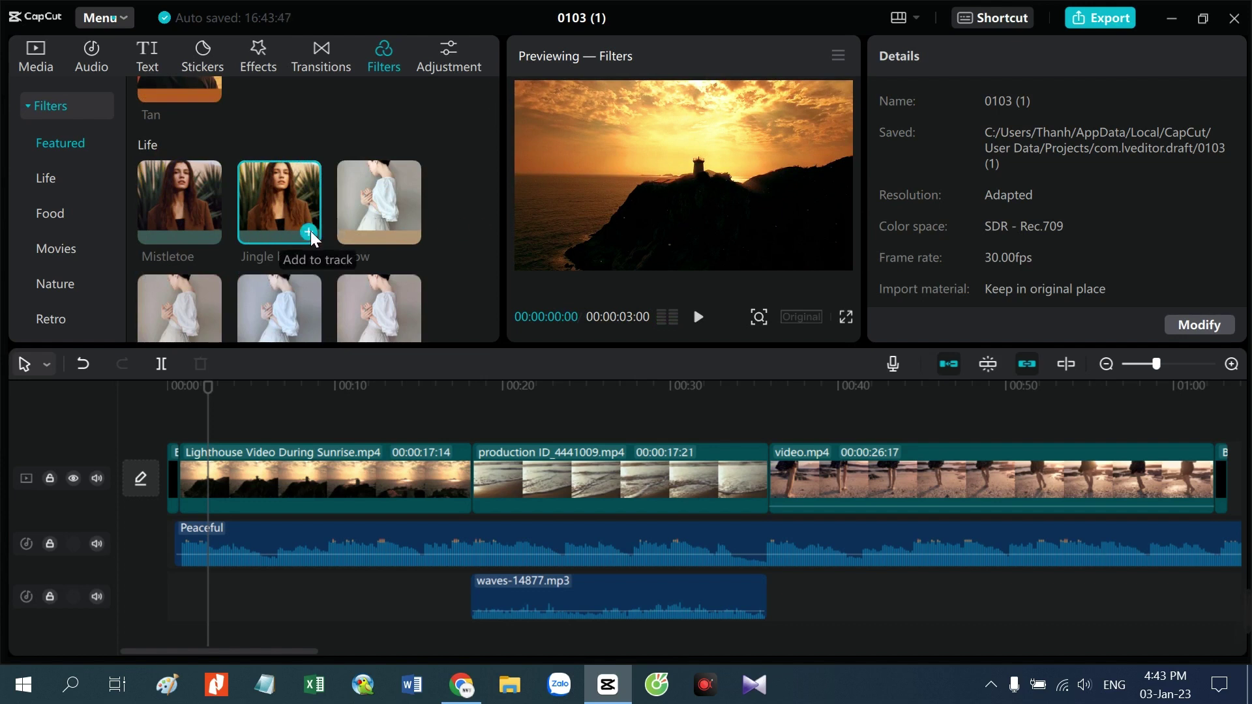
pyautogui.click(308, 232)
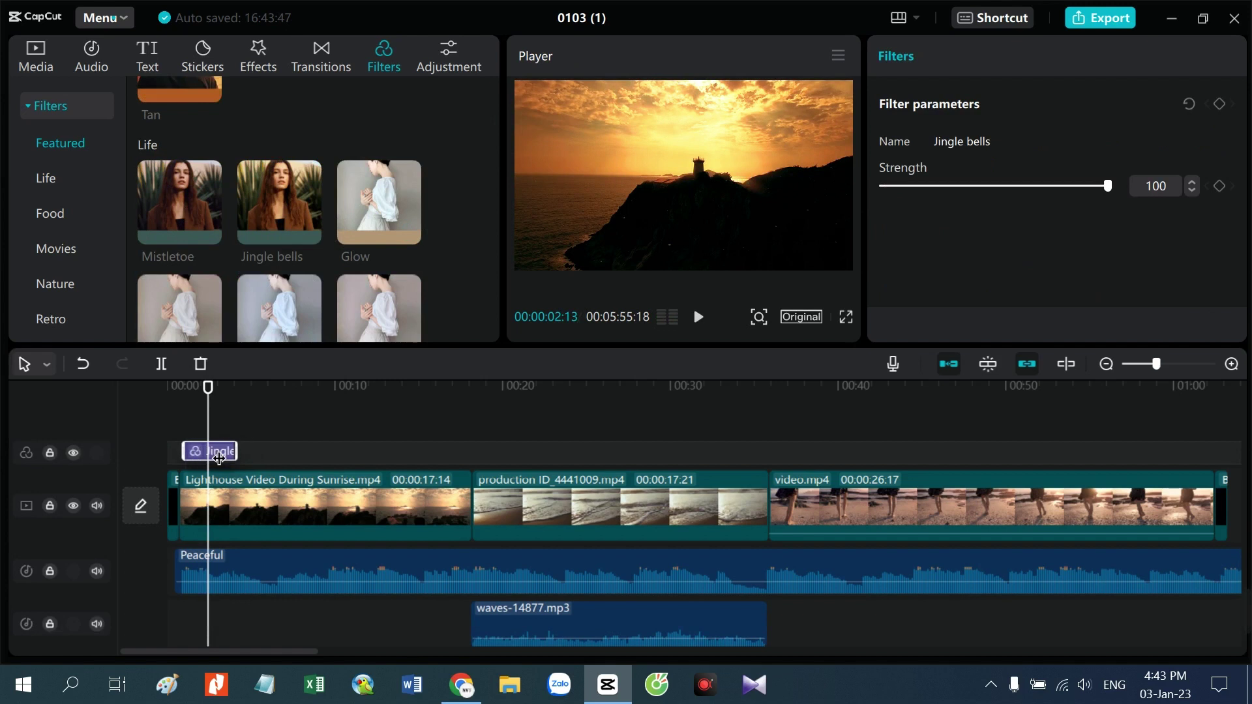
pyautogui.moveTo(219, 459); pyautogui.dragTo(480, 470)
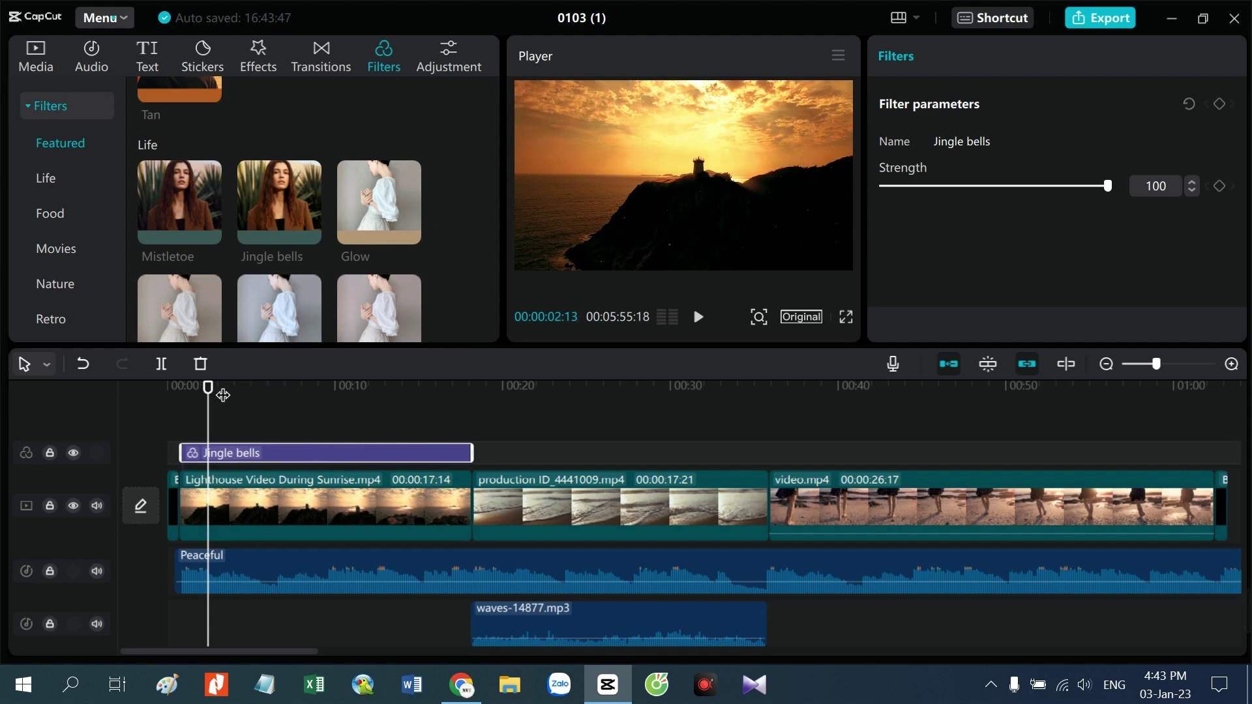
# Step: Set the Jingle bells filter strength to 72, comparing the picture with the filter track hidden and shown
pyautogui.moveTo(223, 395); pyautogui.dragTo(249, 398)
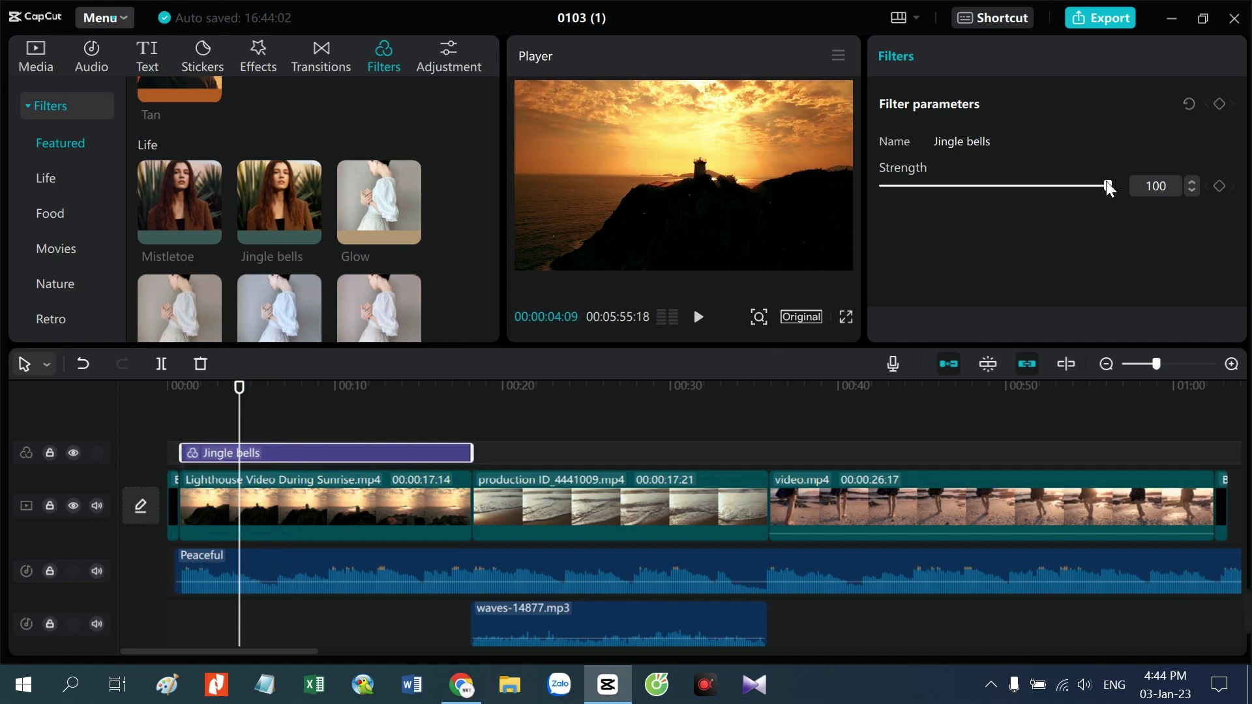
pyautogui.moveTo(1108, 184); pyautogui.dragTo(1042, 185)
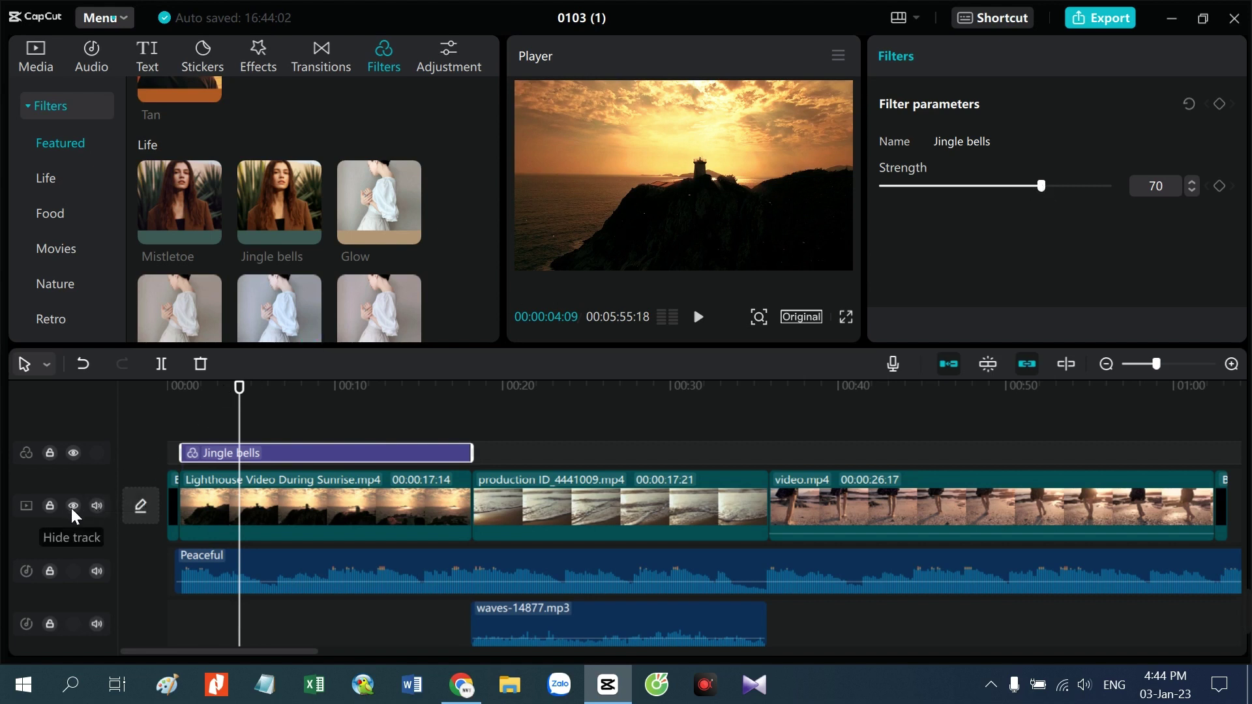
pyautogui.click(73, 453)
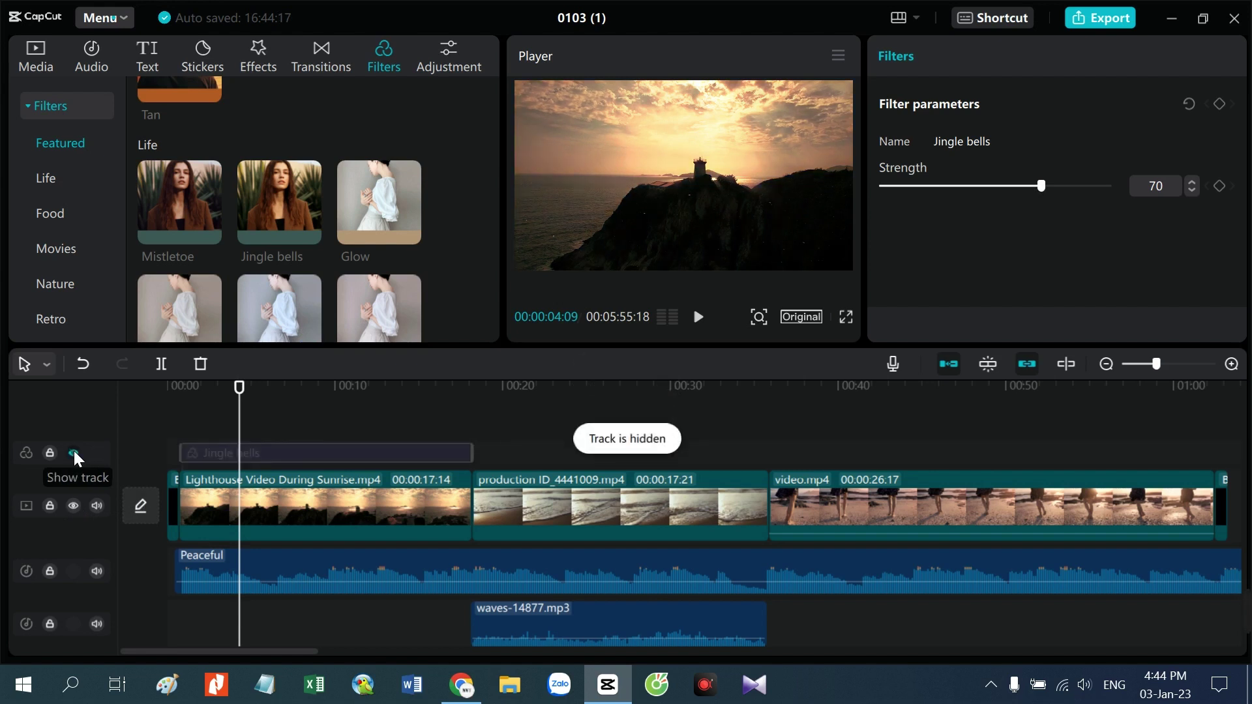
pyautogui.click(73, 453)
pyautogui.click(73, 452)
pyautogui.click(73, 452)
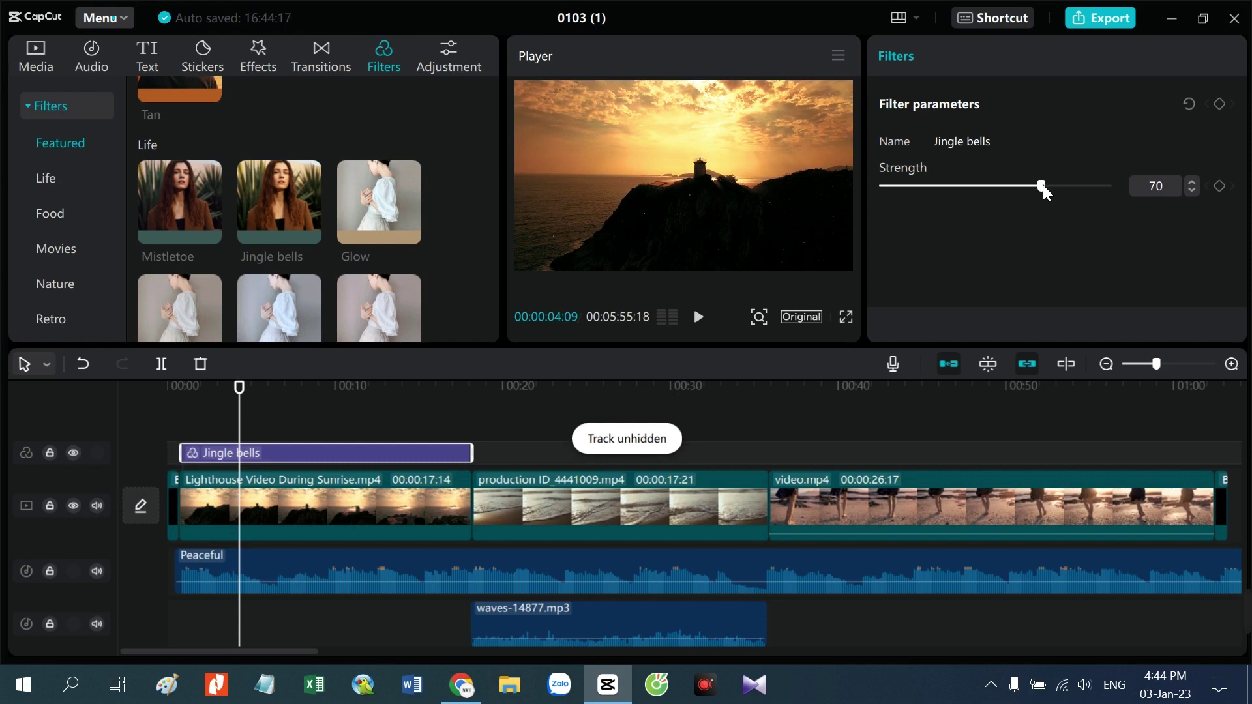
pyautogui.moveTo(1043, 186); pyautogui.dragTo(1046, 185)
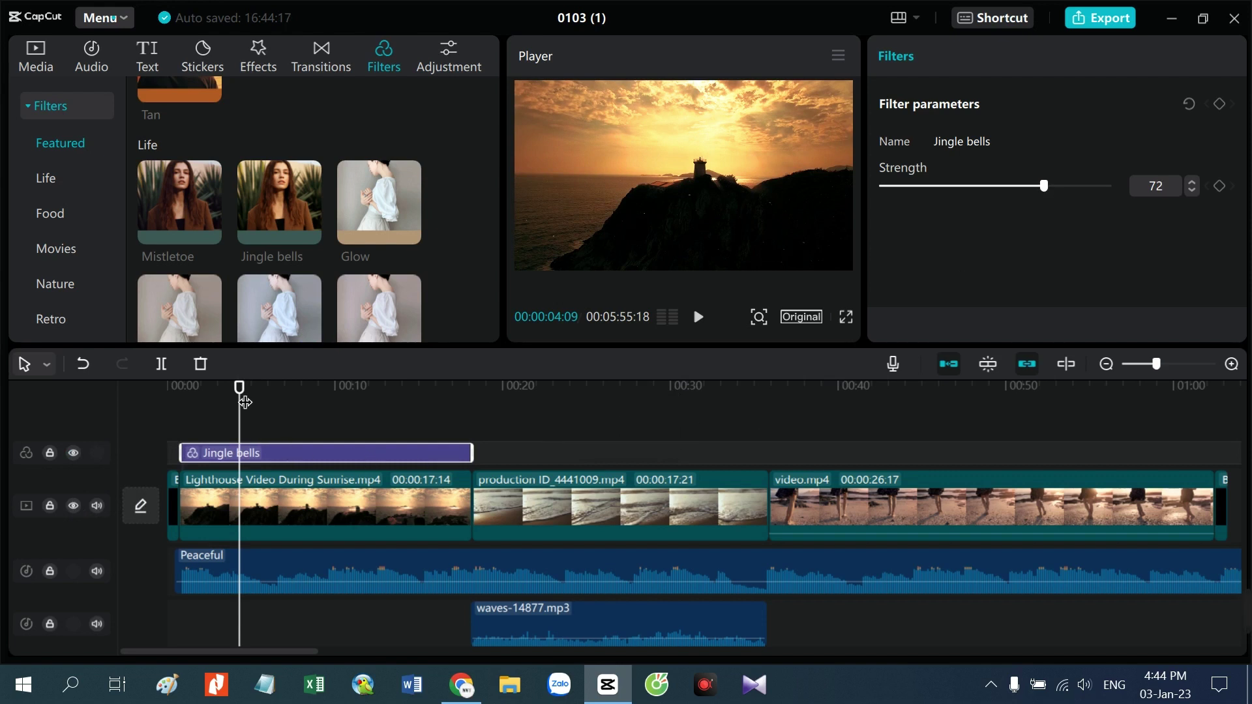
# Step: Add a custom adjustment at the start of the lighthouse clip and extend it to the end of the Jingle bells filter
pyautogui.moveTo(245, 402); pyautogui.dragTo(191, 405)
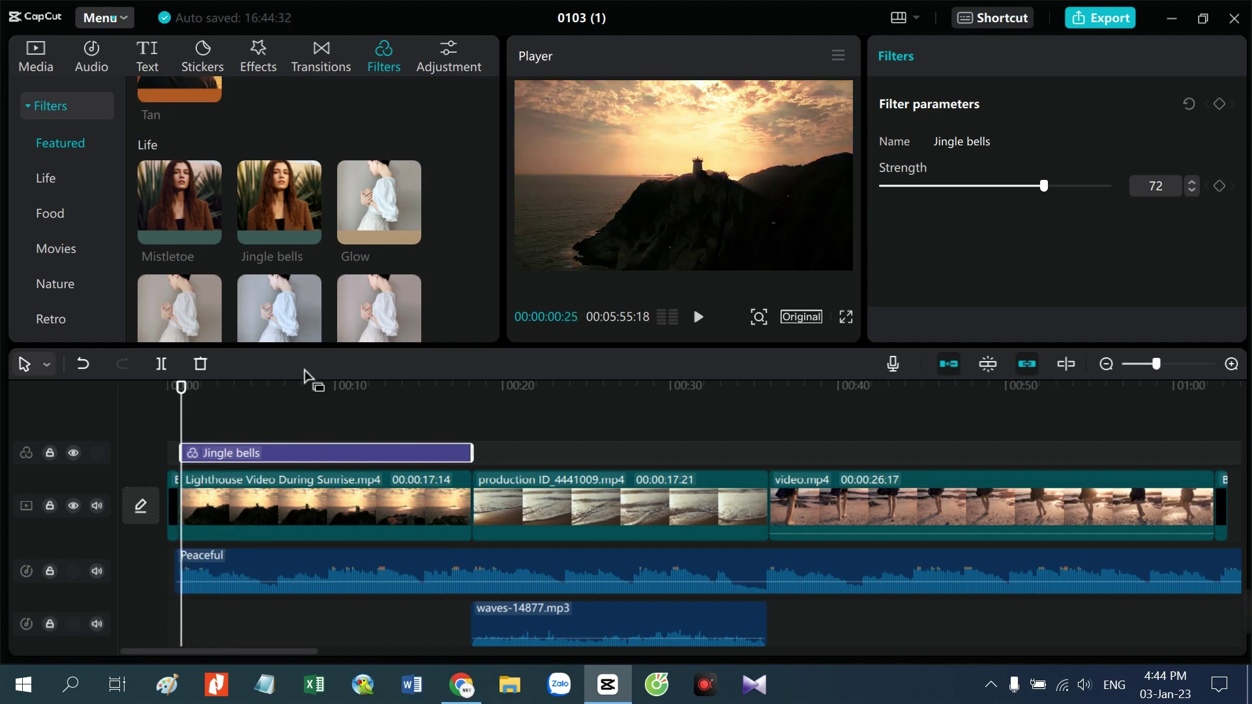
pyautogui.click(450, 59)
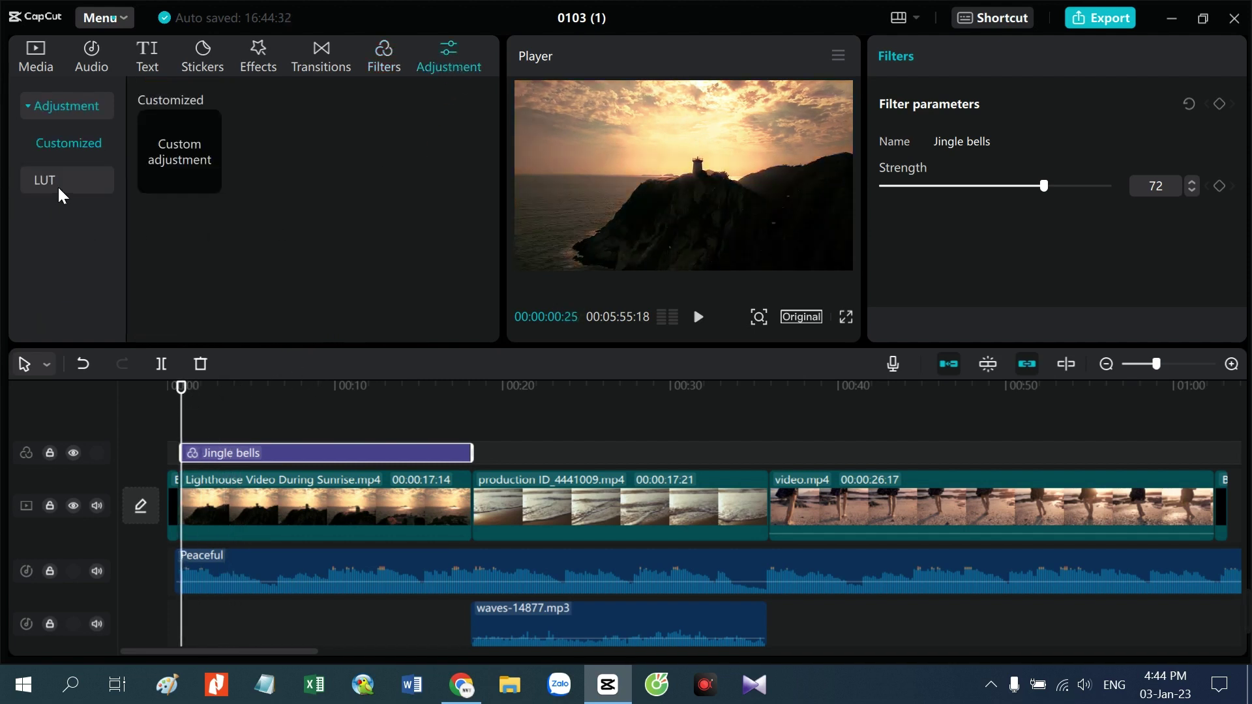
pyautogui.moveTo(189, 162); pyautogui.dragTo(224, 511)
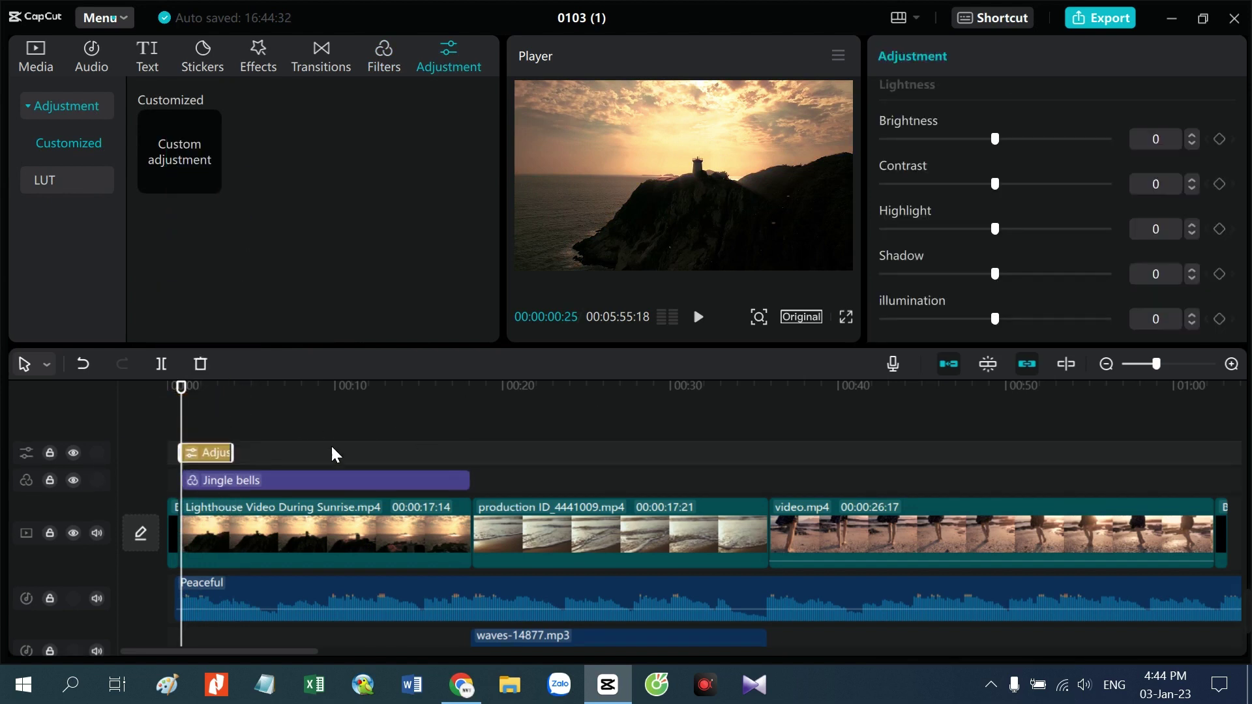
pyautogui.moveTo(235, 453); pyautogui.dragTo(475, 467)
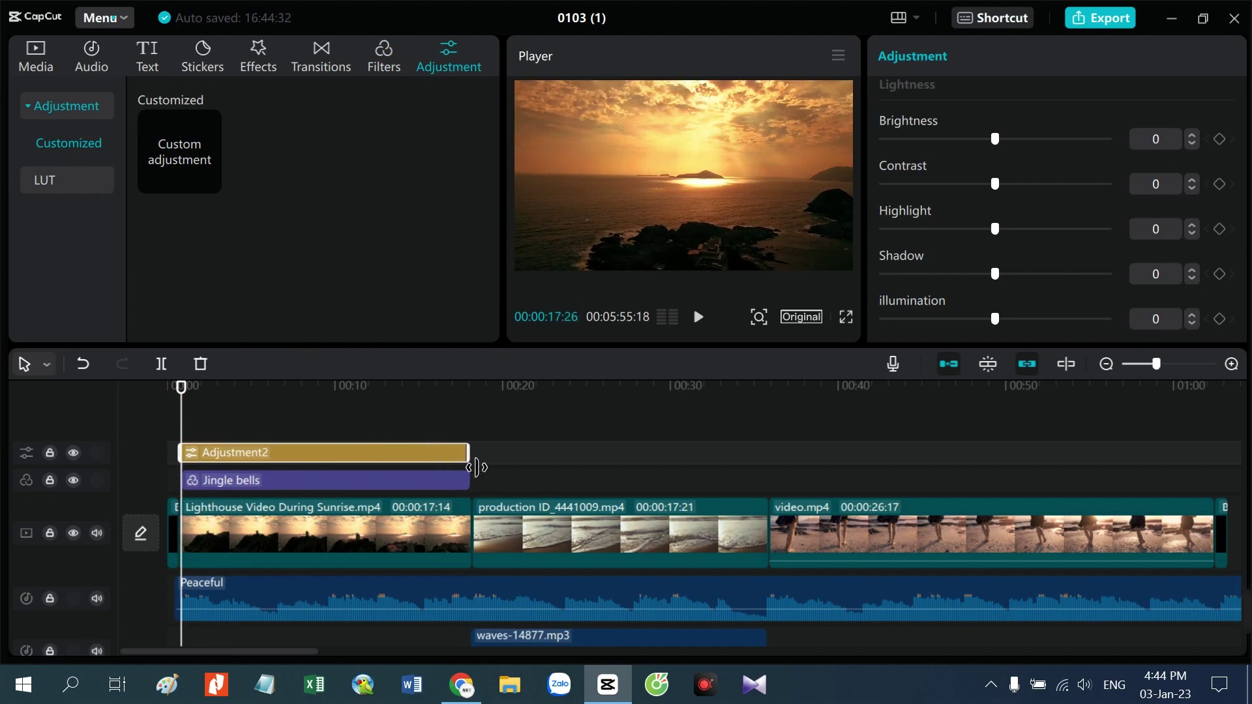
# Step: Extend the starts of the Jingle bells filter and the adjustment back to 00:00:00:18
pyautogui.click(410, 486)
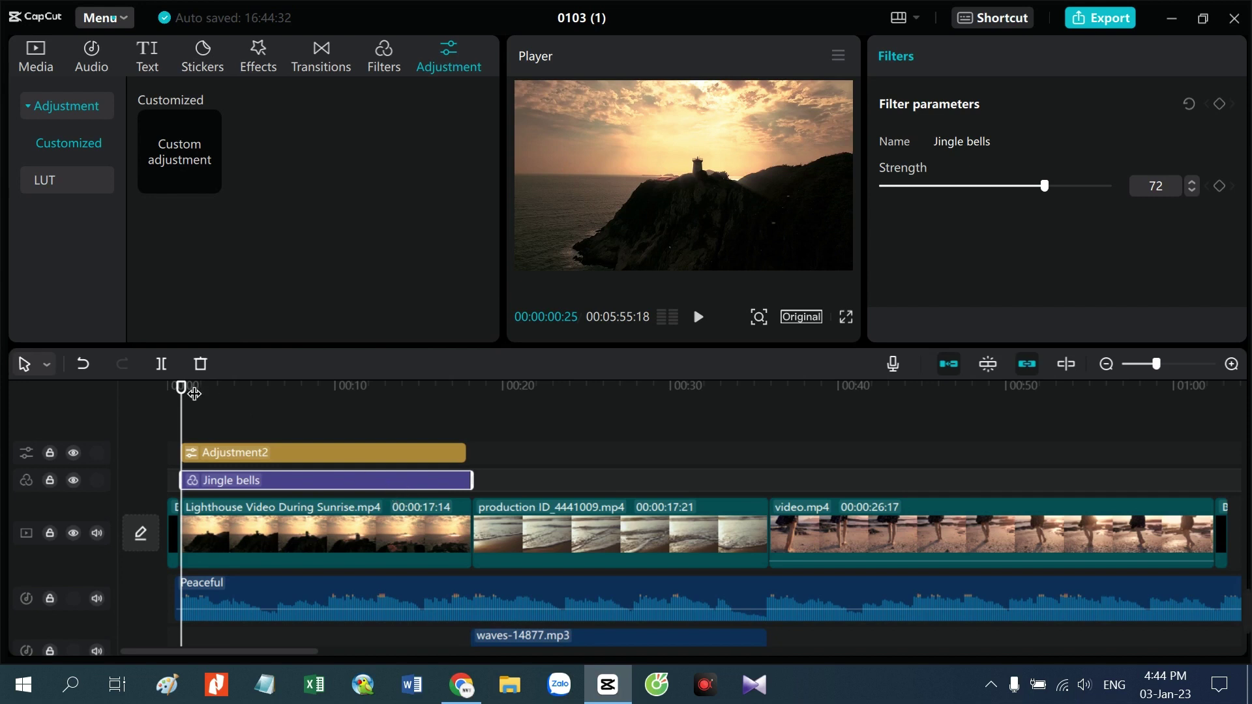
pyautogui.moveTo(194, 394)
pyautogui.mouseDown()
pyautogui.moveTo(229, 394)
pyautogui.moveTo(180, 396)
pyautogui.moveTo(191, 398)
pyautogui.mouseUp()
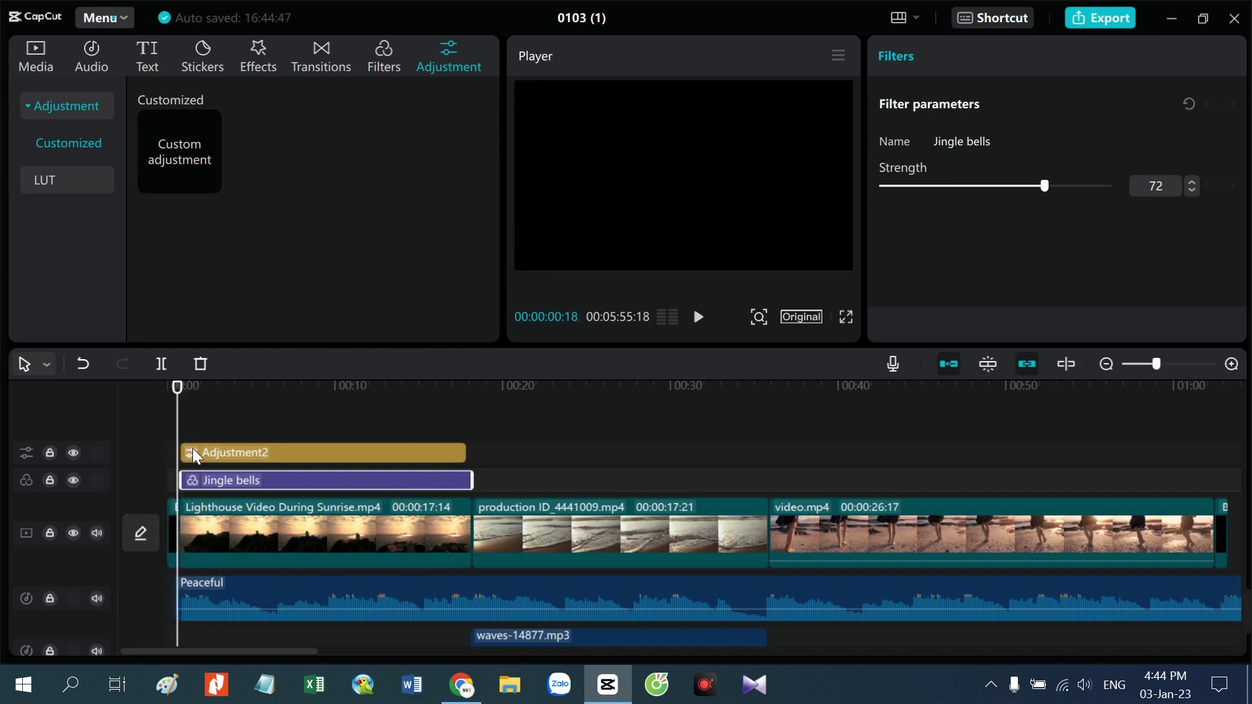
pyautogui.moveTo(182, 488)
pyautogui.mouseDown()
pyautogui.moveTo(194, 487)
pyautogui.moveTo(189, 465)
pyautogui.mouseUp()
pyautogui.click(191, 458)
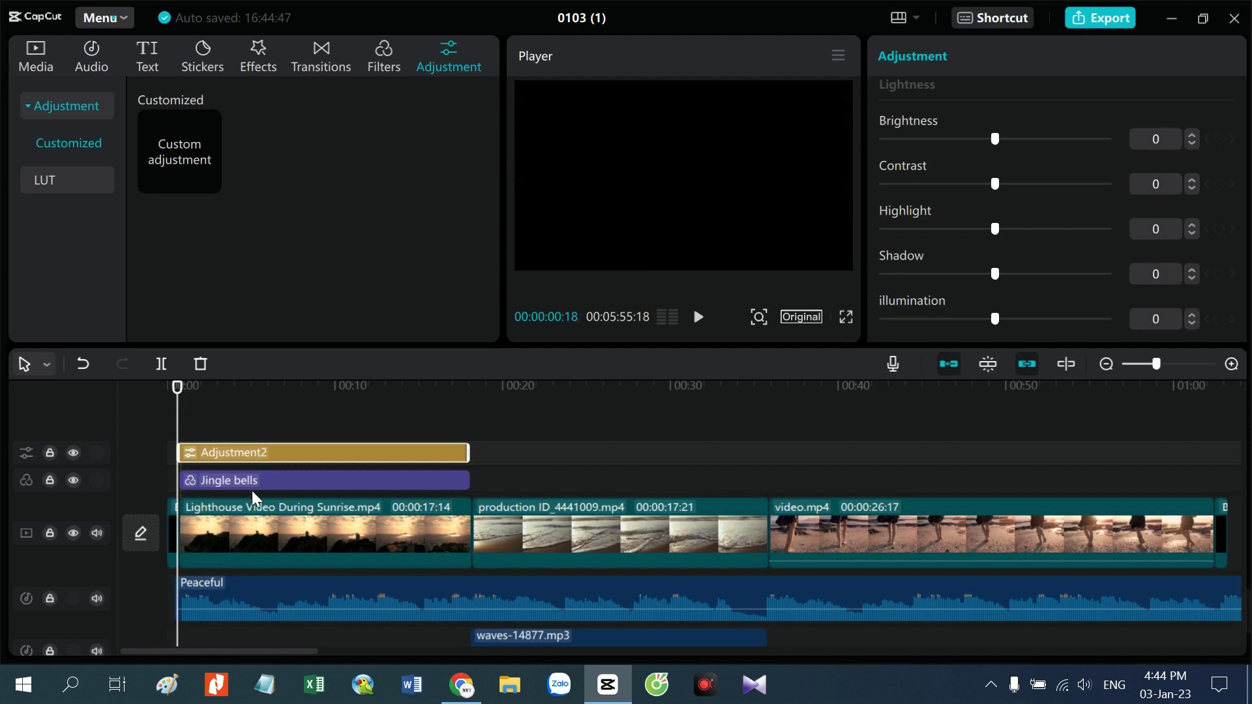
pyautogui.click(255, 483)
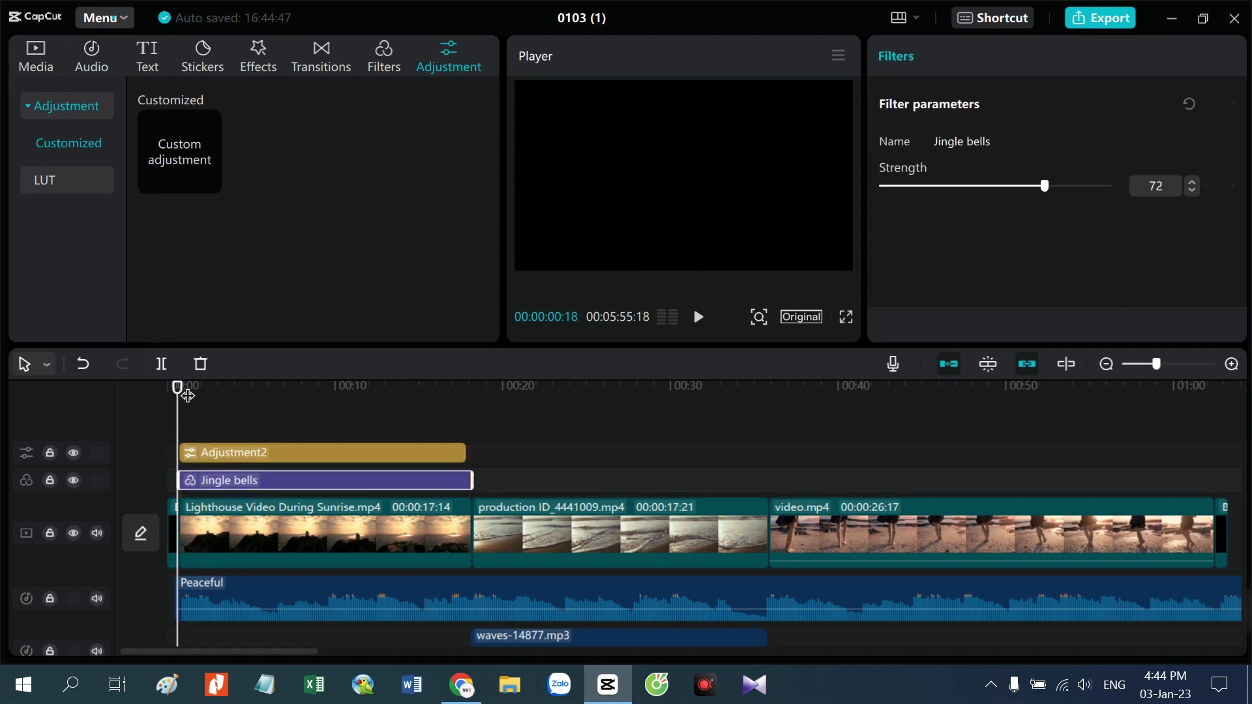
# Step: Raise the adjustment's Temp to about 5 and set its Saturation to 5, viewing the lighthouse clip at 00:00:03:27
pyautogui.moveTo(188, 396); pyautogui.dragTo(234, 392)
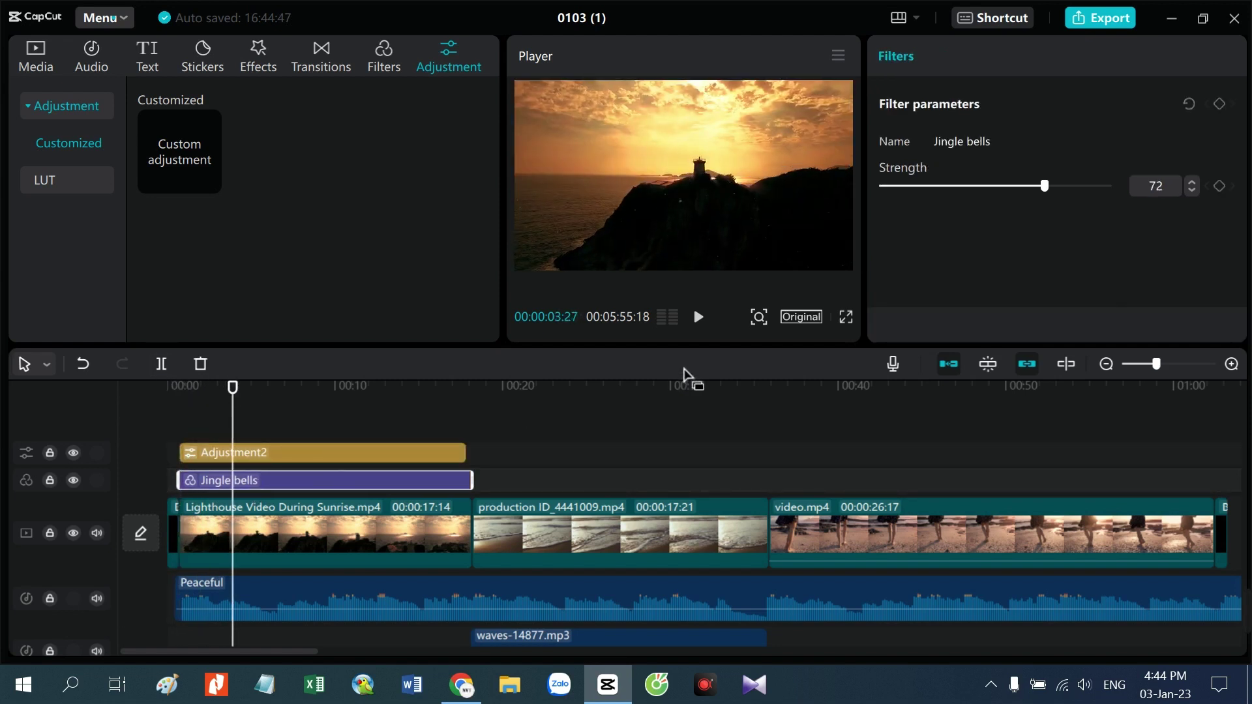
pyautogui.click(288, 455)
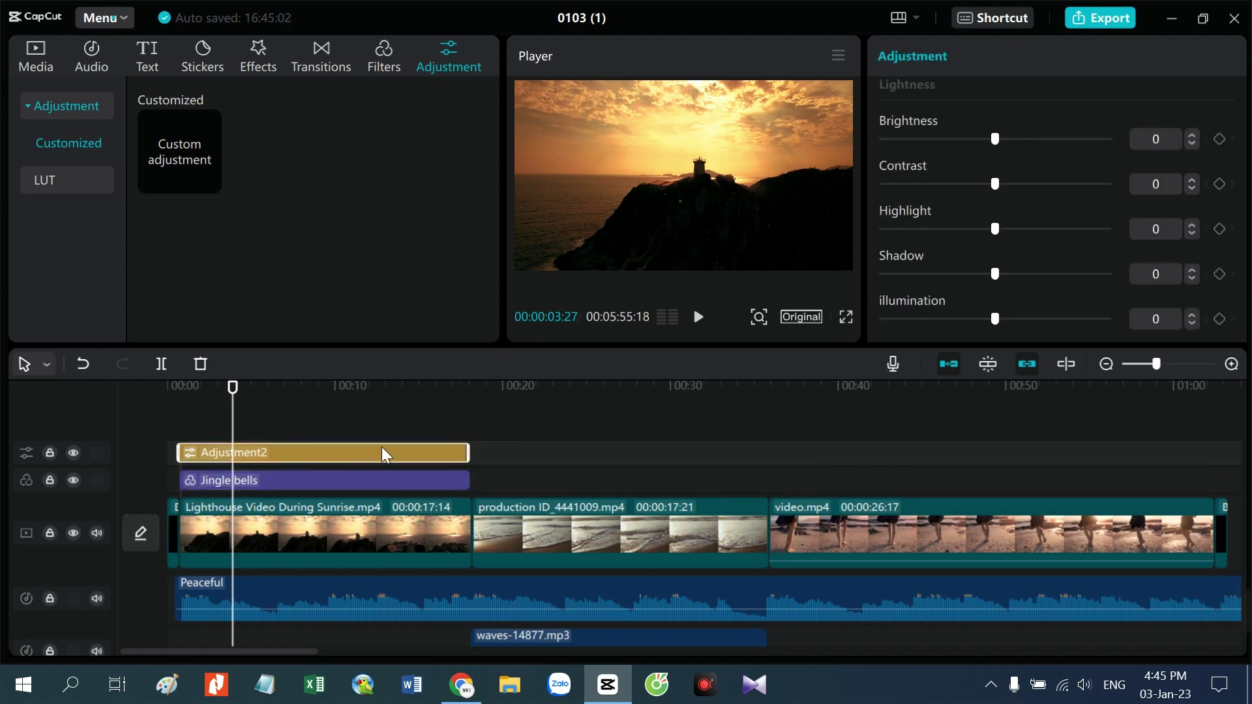
pyautogui.scroll(10, 1056, 203)
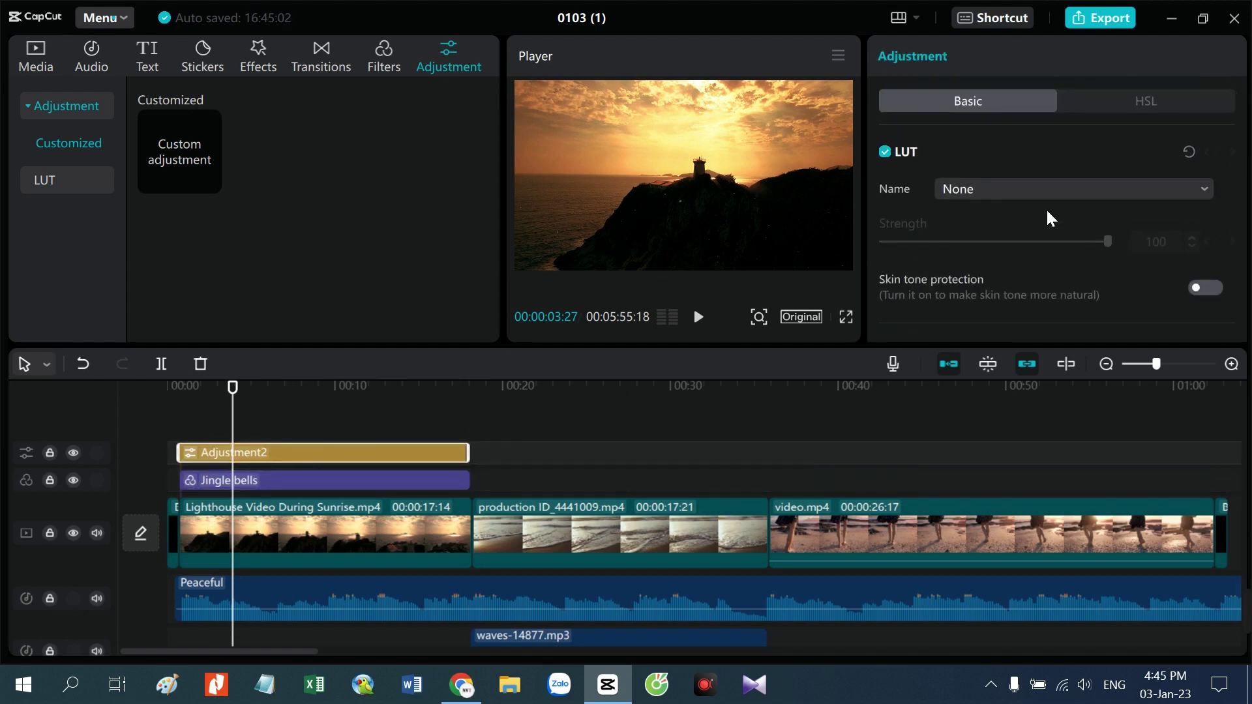
pyautogui.scroll(-5, 1027, 230)
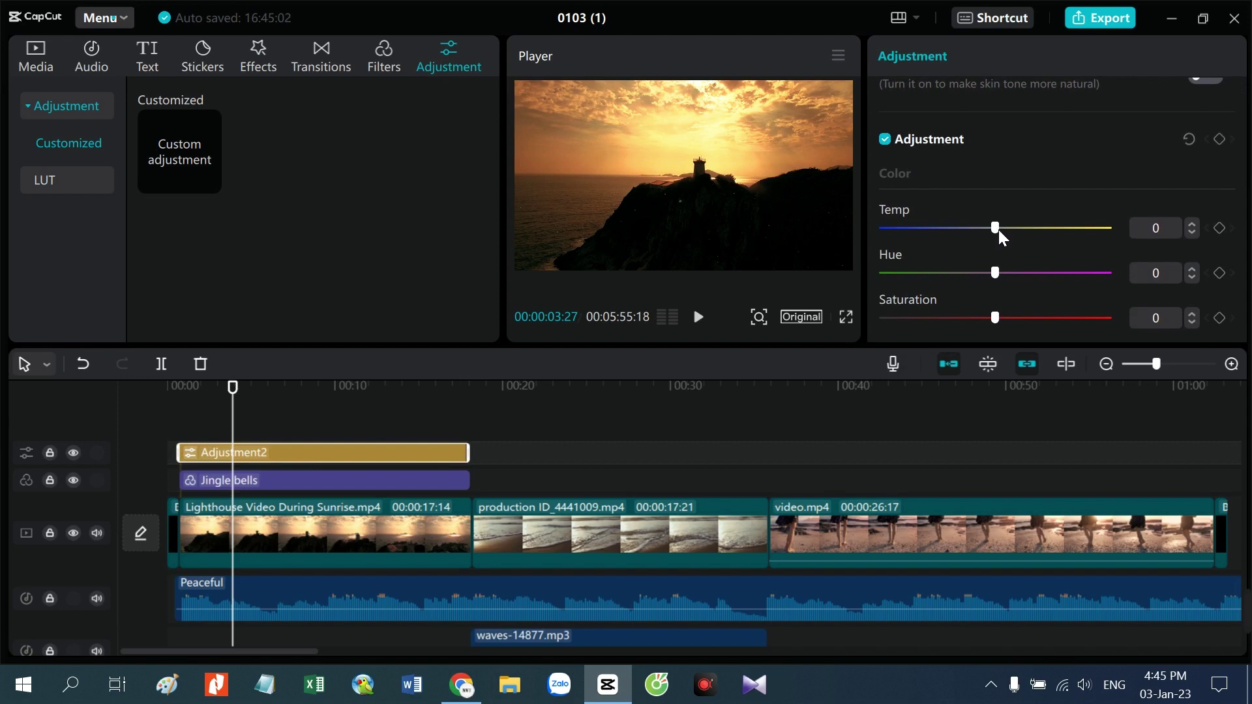
pyautogui.moveTo(998, 229); pyautogui.dragTo(1007, 229)
pyautogui.moveTo(994, 318)
pyautogui.mouseDown()
pyautogui.moveTo(1044, 318)
pyautogui.moveTo(1004, 319)
pyautogui.mouseUp()
pyautogui.moveTo(994, 273); pyautogui.dragTo(993, 274)
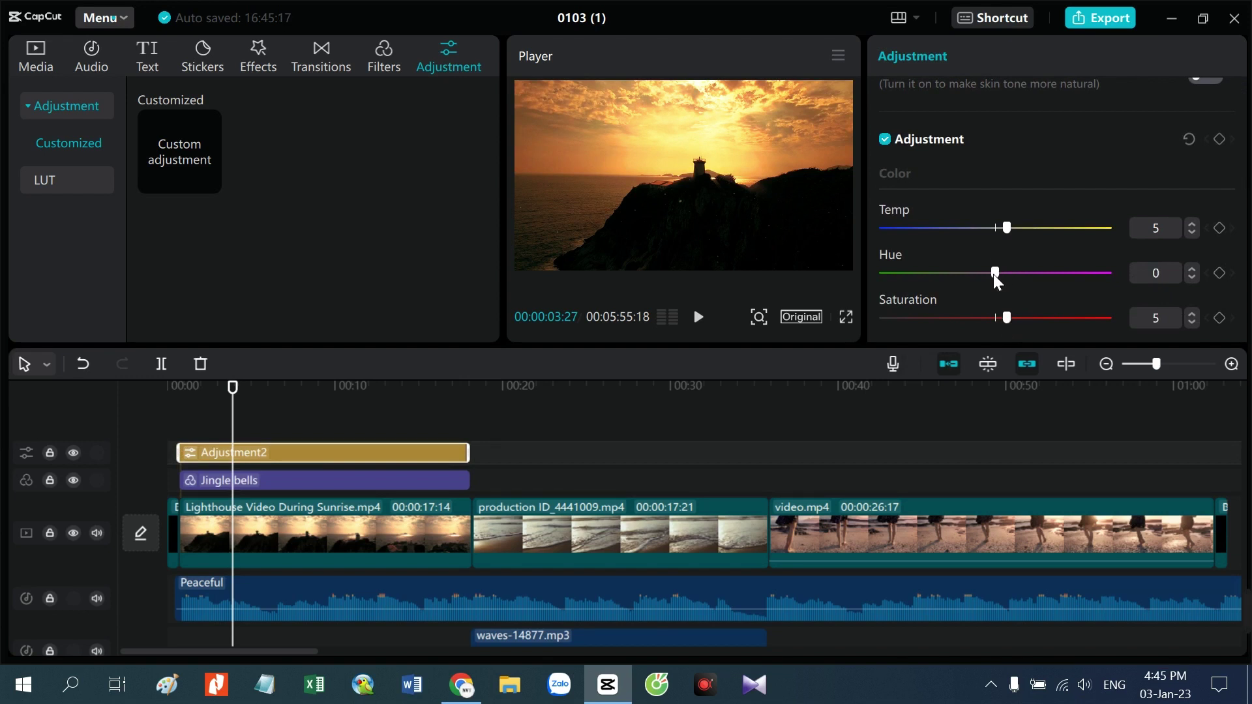
pyautogui.click(1003, 226)
# Step: Try the adjustment's Sharpen setting, return it to 0, and raise its Vignette to 4
pyautogui.scroll(-1, 955, 291)
pyautogui.scroll(-3, 953, 286)
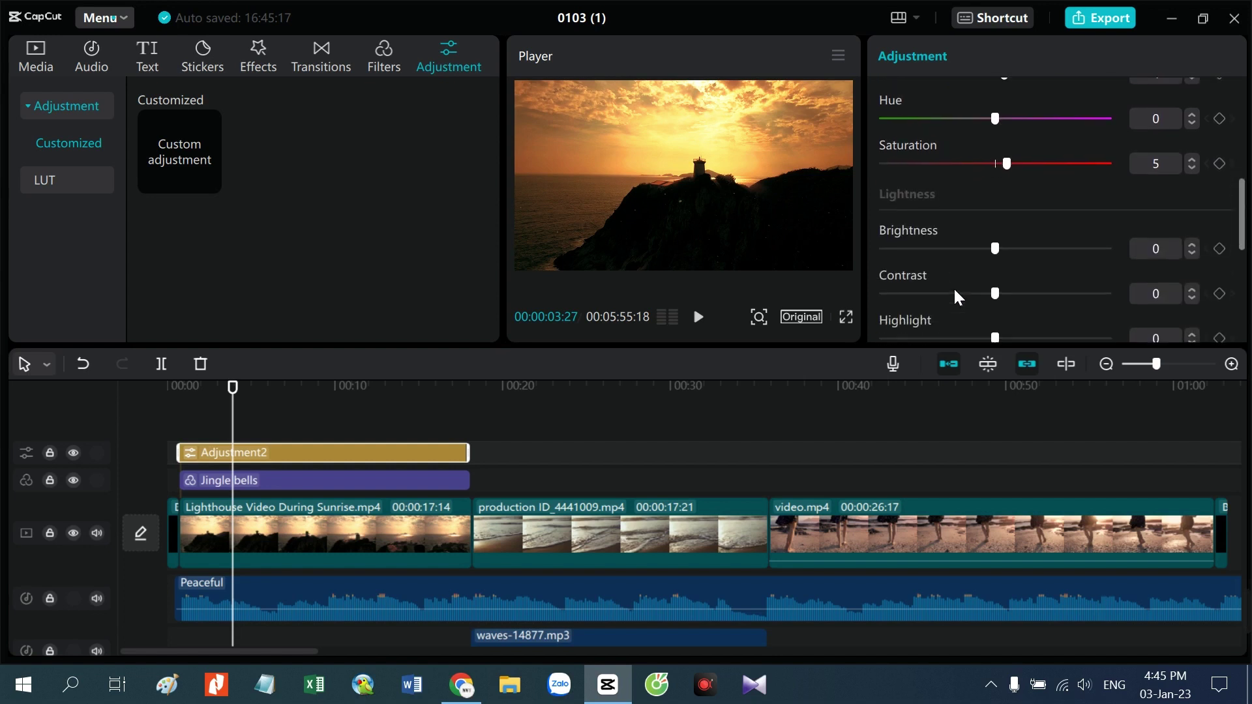
pyautogui.scroll(-2, 945, 274)
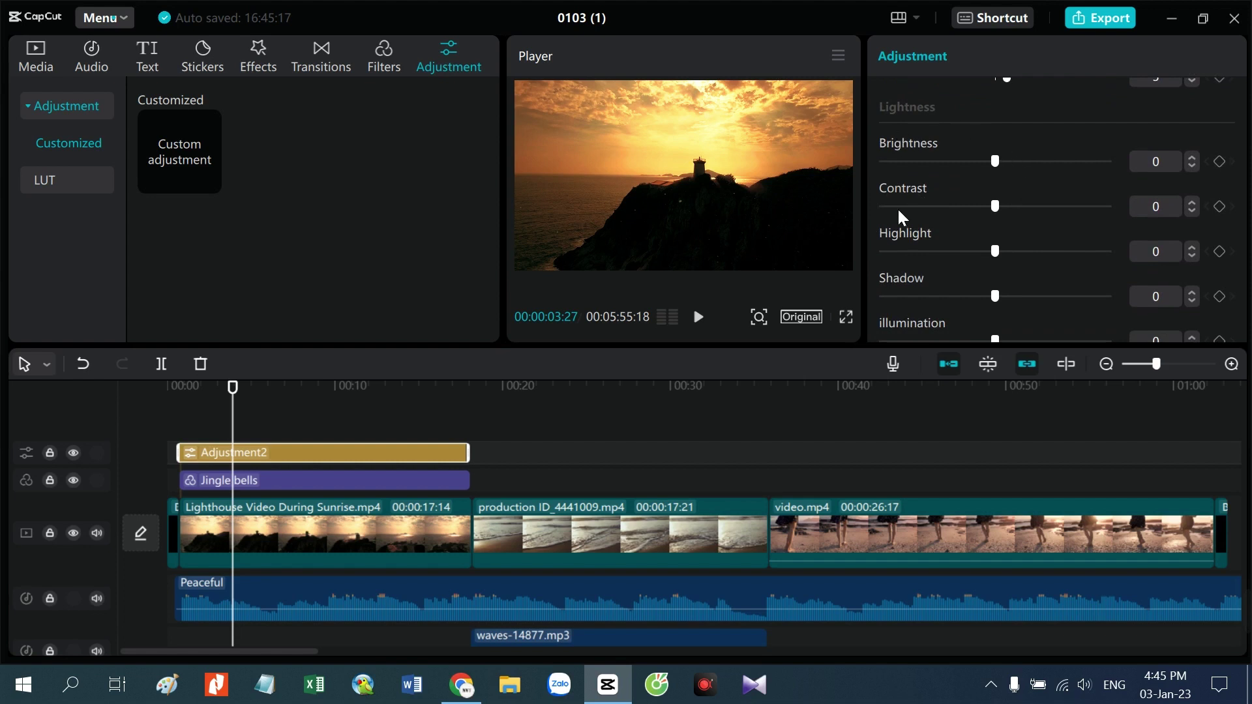
pyautogui.scroll(-3, 978, 219)
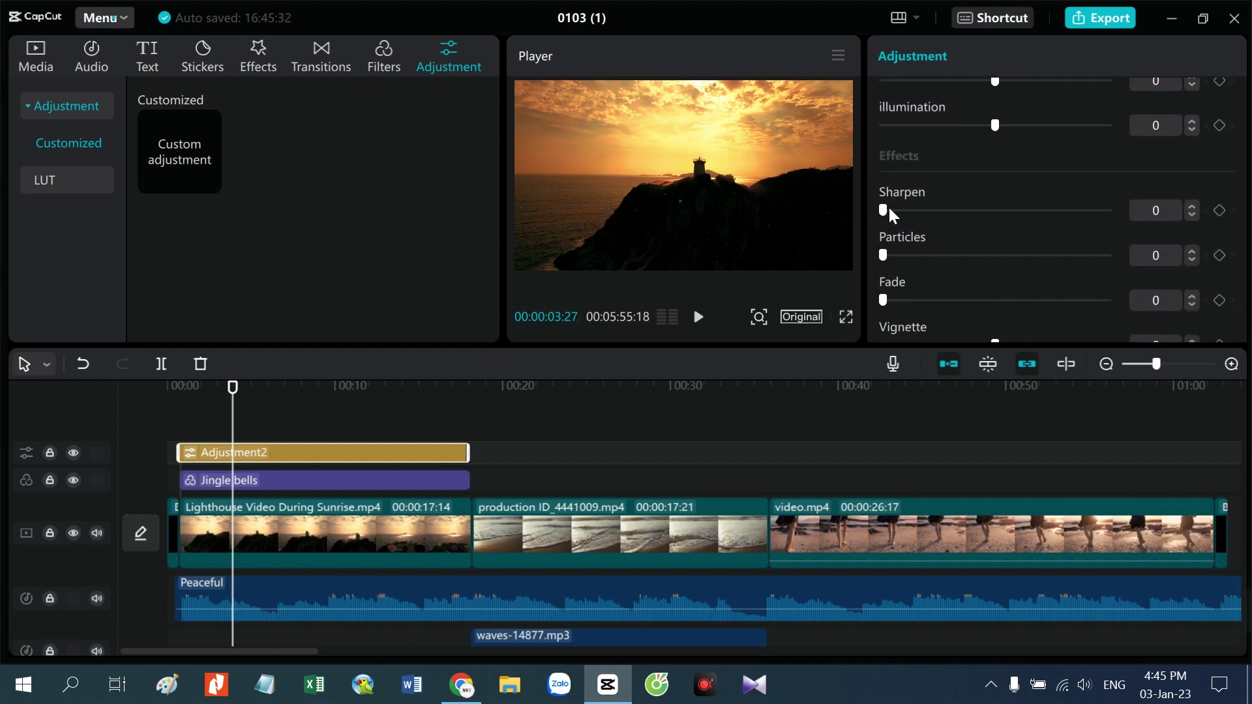
pyautogui.moveTo(884, 210); pyautogui.dragTo(852, 222)
pyautogui.scroll(5, 993, 217)
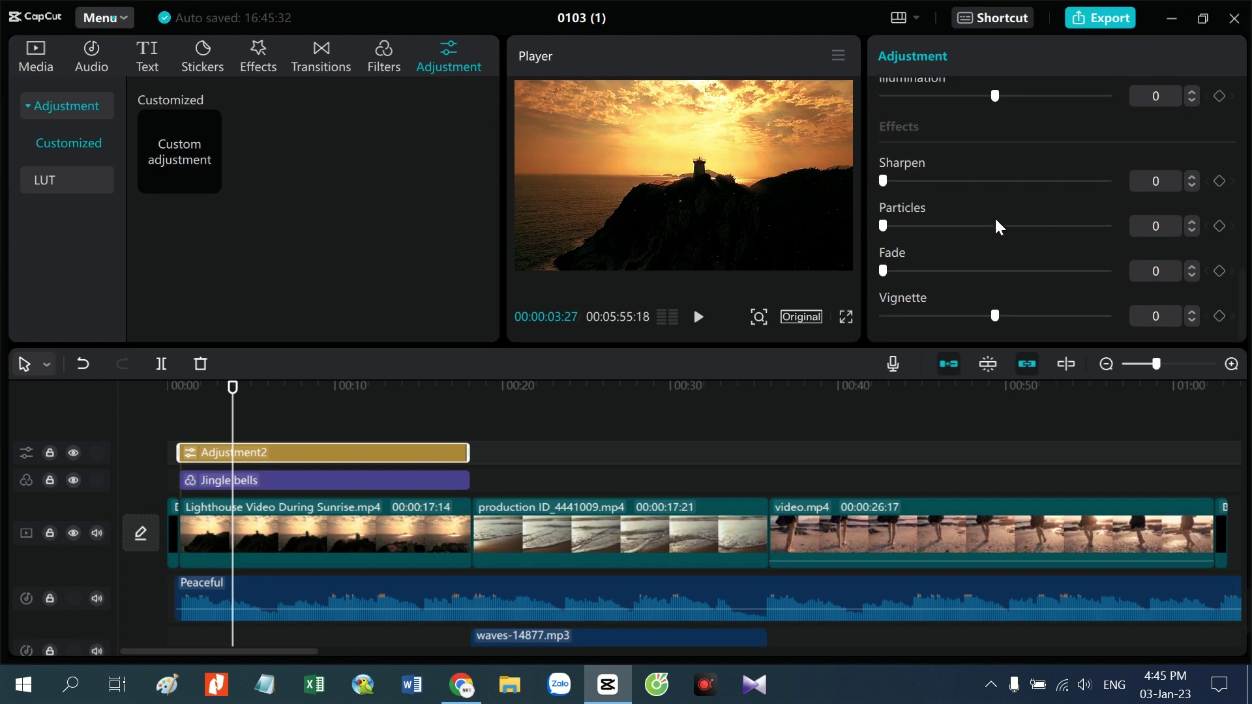
pyautogui.scroll(-5, 995, 217)
pyautogui.moveTo(1000, 314)
pyautogui.mouseDown()
pyautogui.moveTo(1077, 310)
pyautogui.moveTo(1002, 315)
pyautogui.mouseUp()
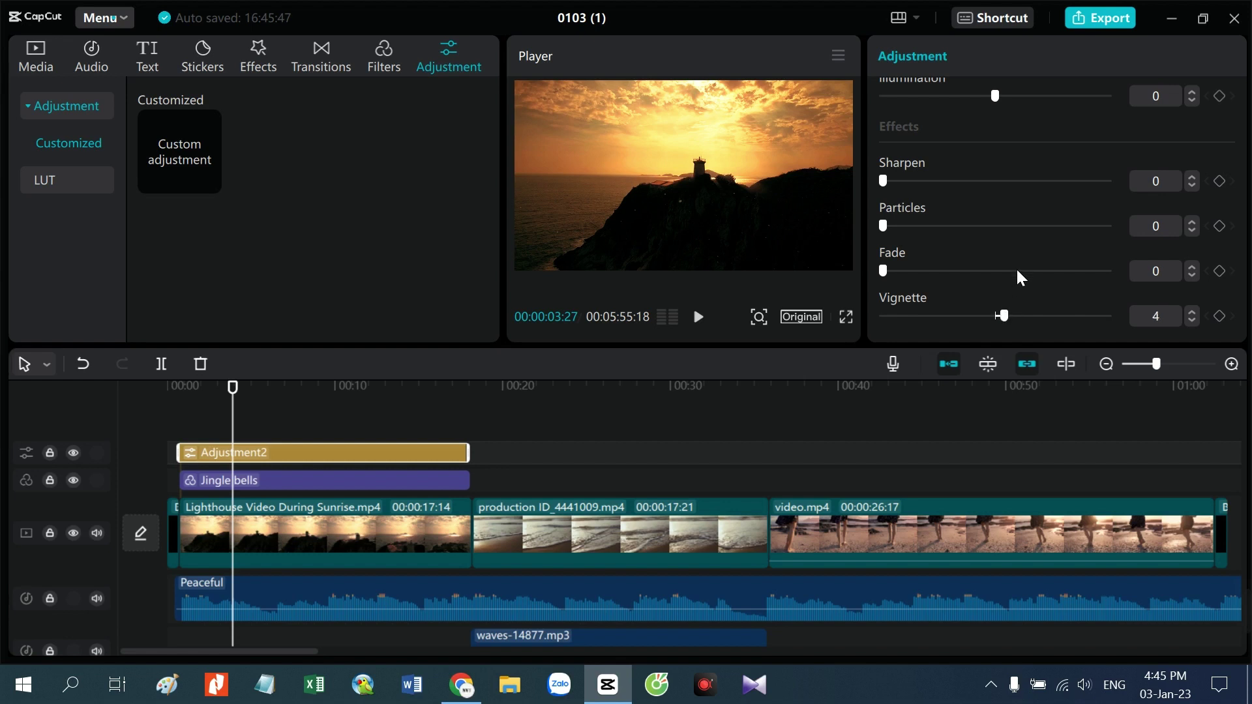
pyautogui.scroll(10, 1016, 262)
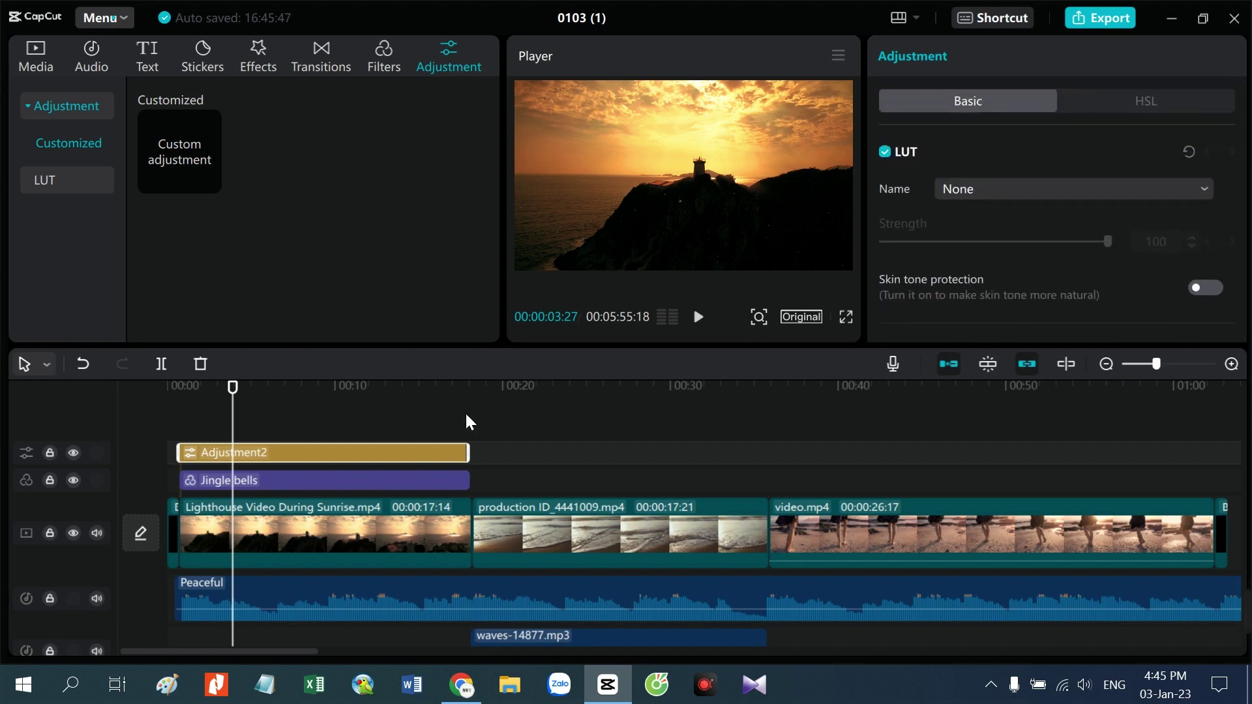
# Step: Extend the ends of the Jingle bells filter and the adjustment to the end of the video.mp4 clip
pyautogui.click(404, 405)
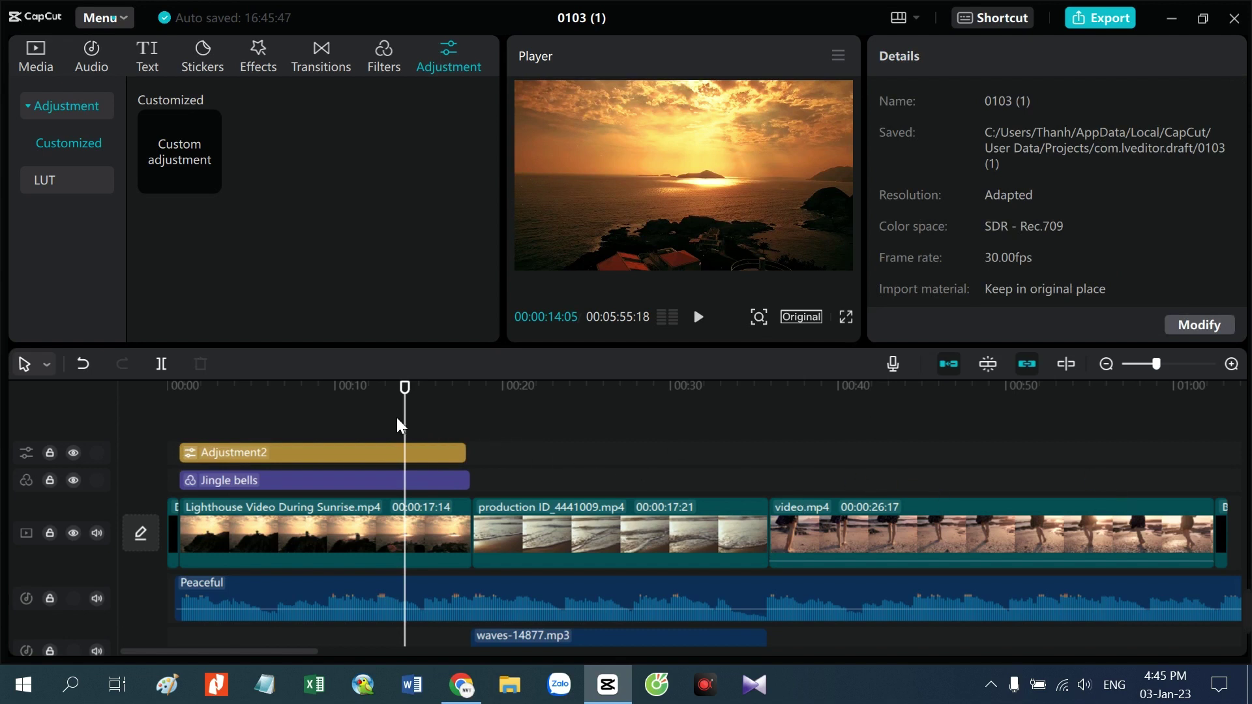
pyautogui.moveTo(373, 412); pyautogui.dragTo(748, 512)
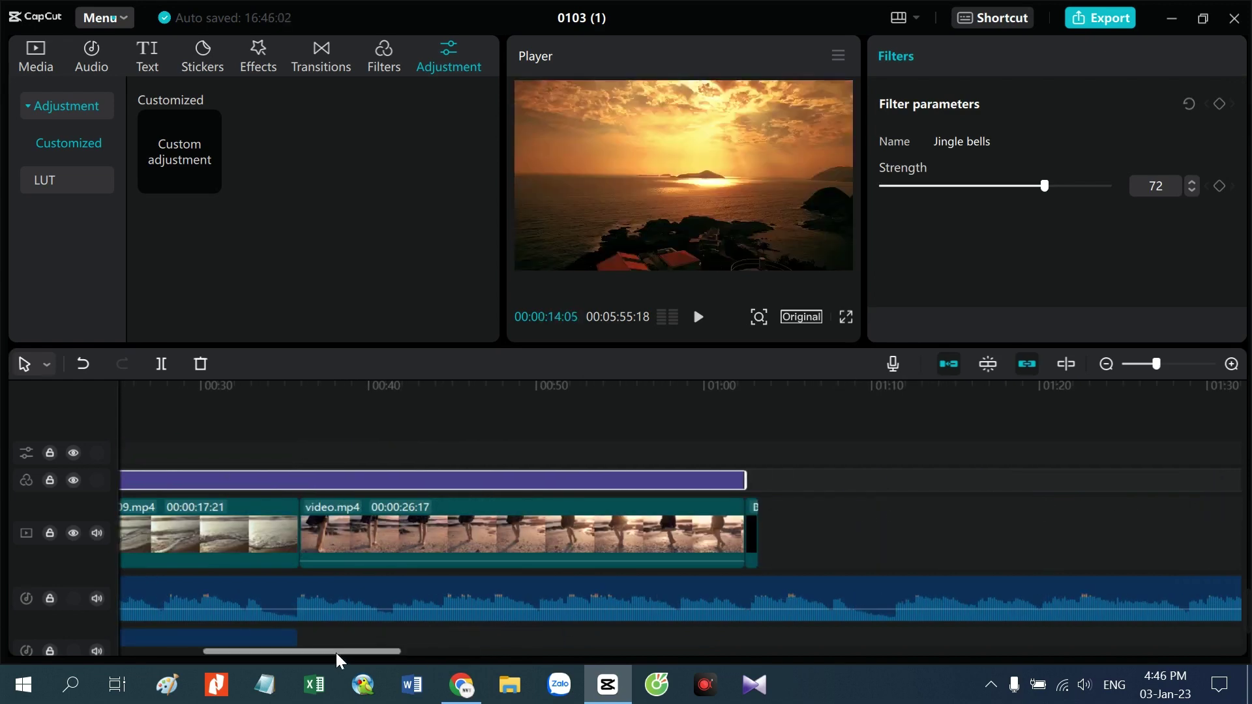
pyautogui.moveTo(337, 654); pyautogui.dragTo(131, 654)
pyautogui.click(448, 455)
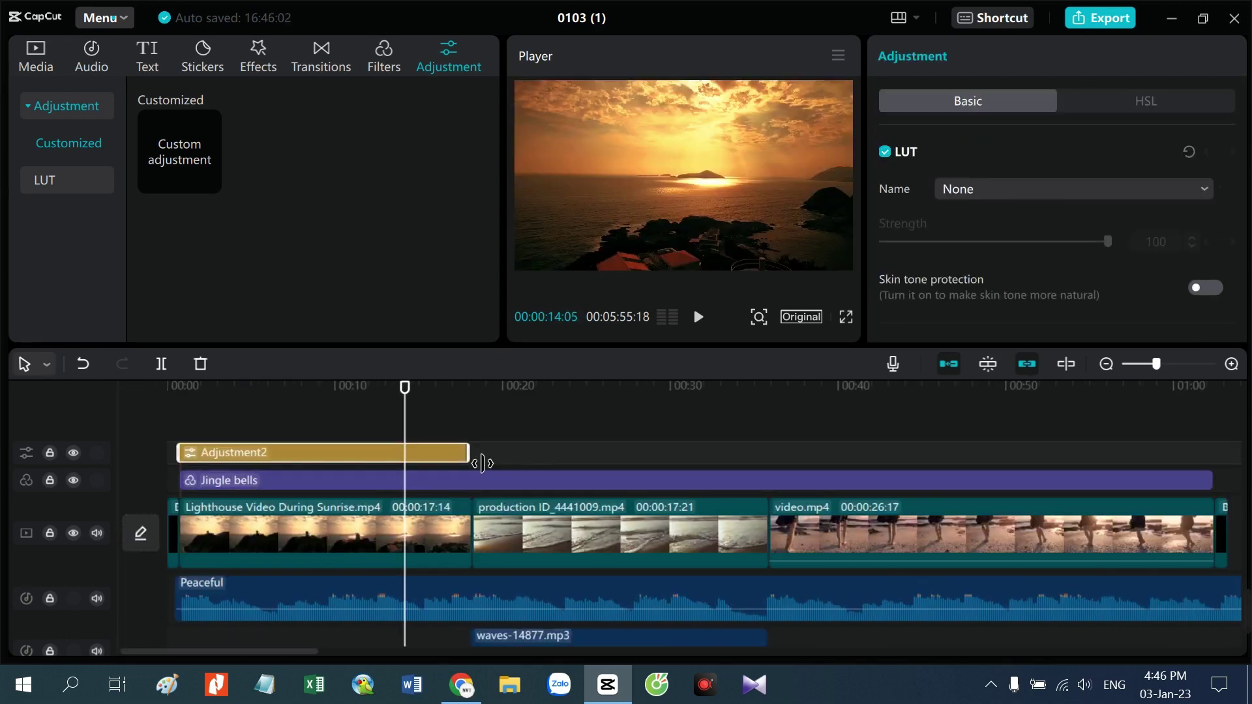
pyautogui.moveTo(482, 464); pyautogui.dragTo(1216, 467)
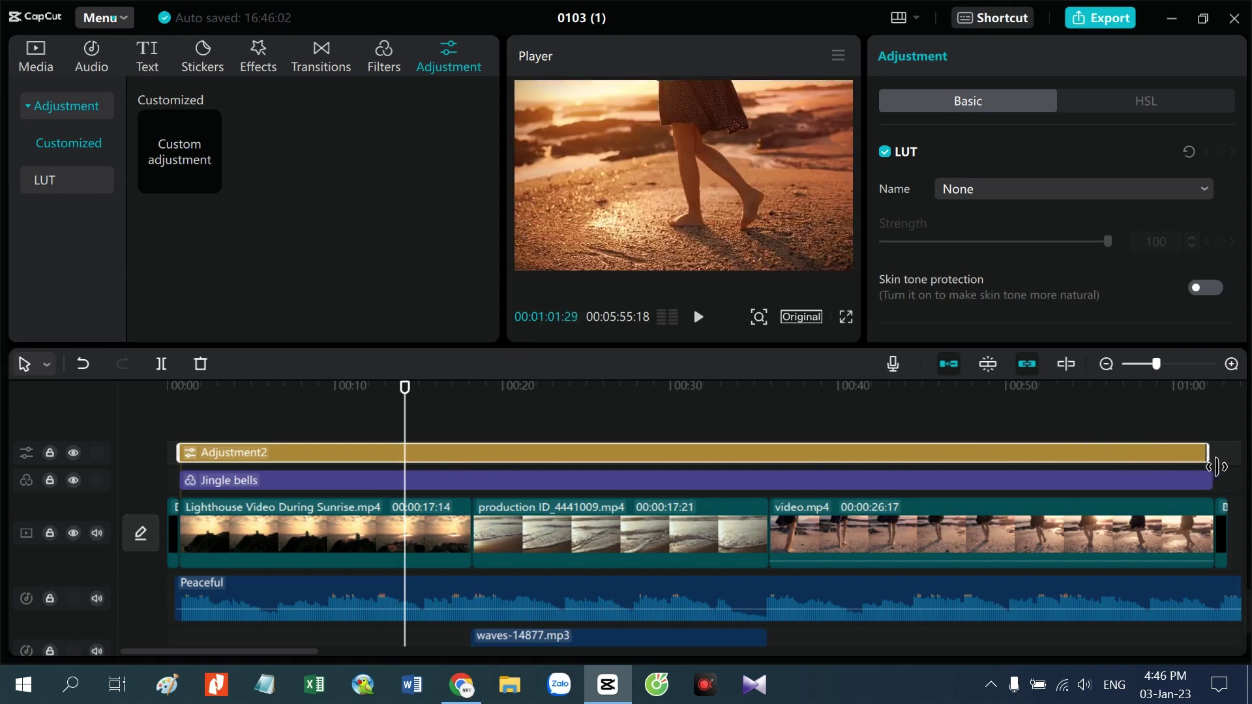
# Step: Add a Filmstrip mask to the lighthouse clip and widen its visible band to a size of 910, viewing the clip at 00:00:02:21
pyautogui.click(212, 394)
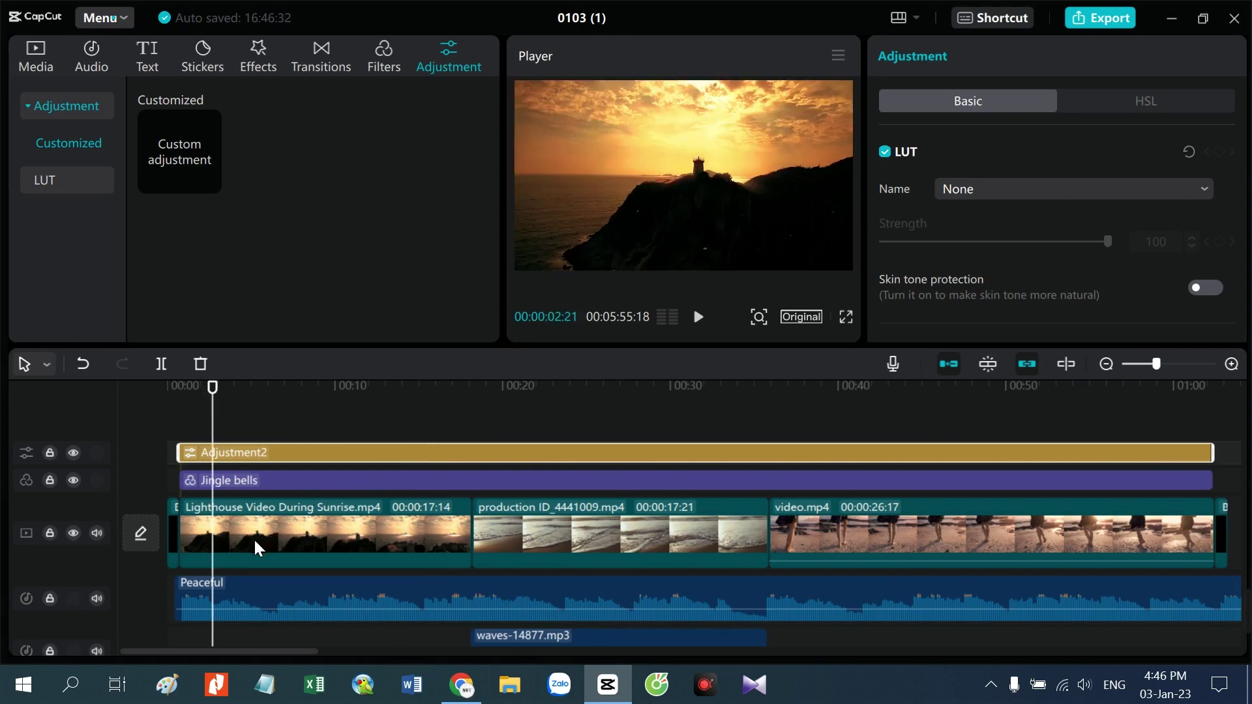
pyautogui.click(222, 526)
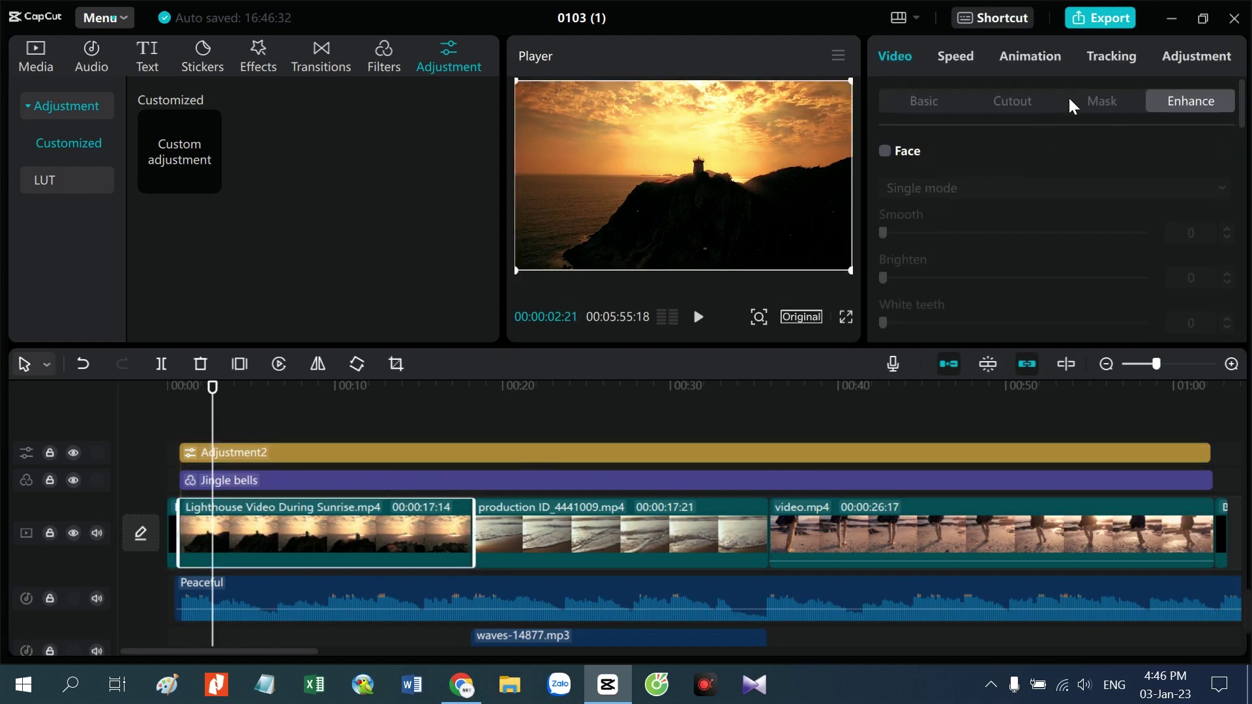
pyautogui.click(1094, 99)
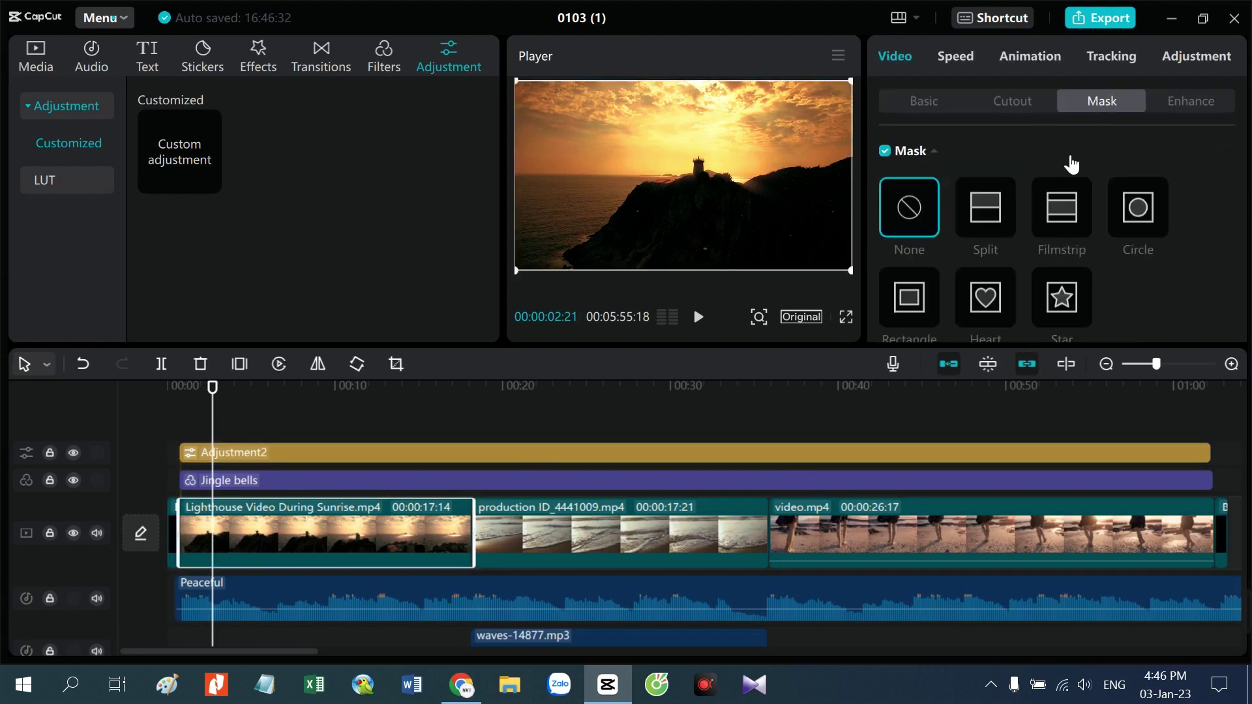
pyautogui.click(1053, 206)
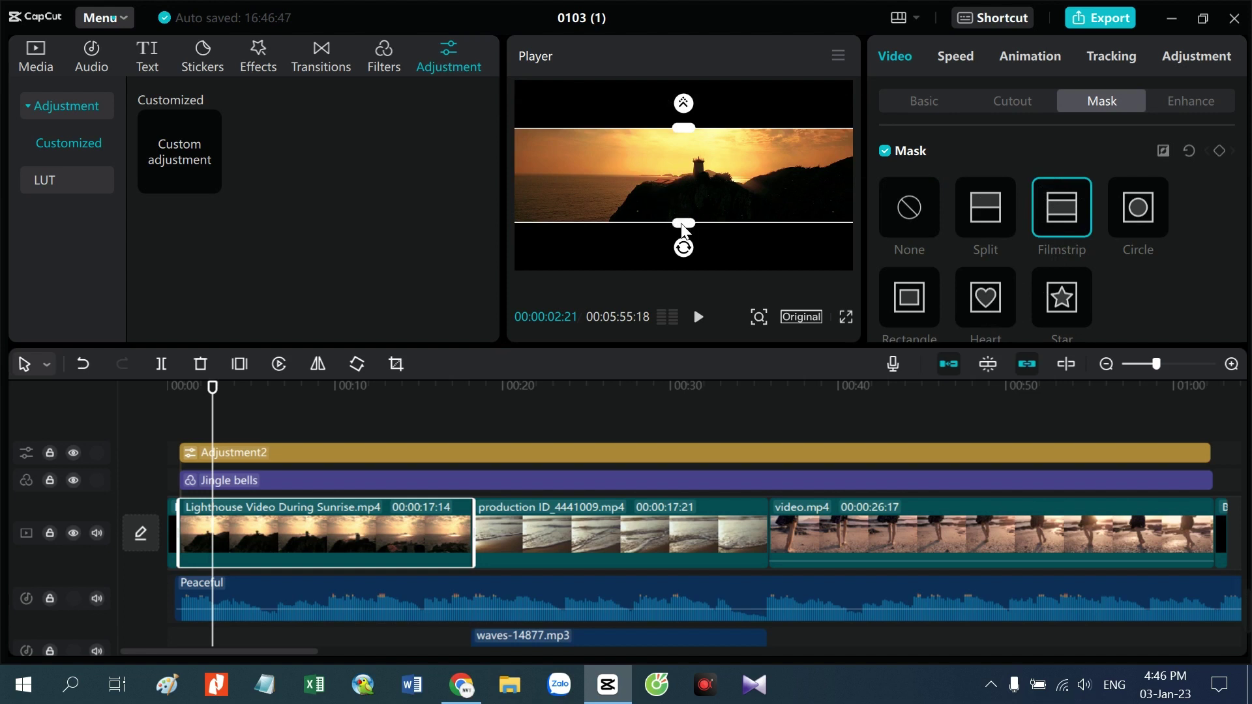
pyautogui.moveTo(682, 230); pyautogui.dragTo(682, 256)
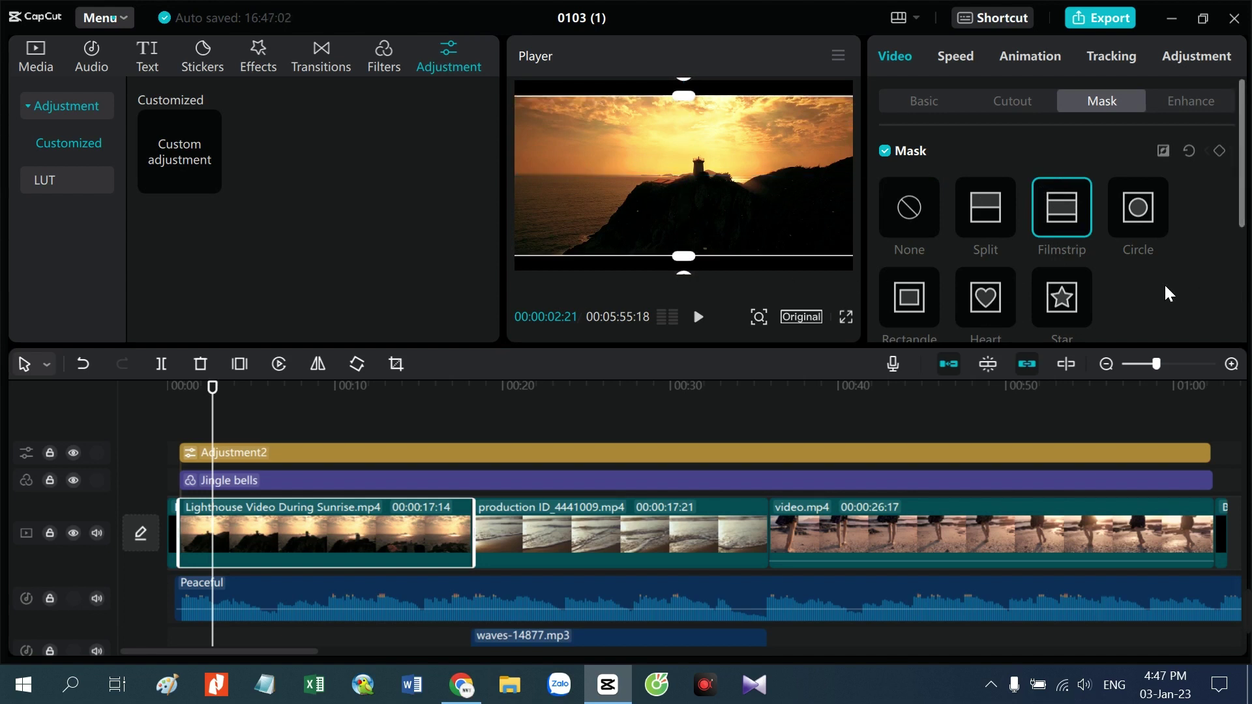
pyautogui.scroll(-3, 1153, 287)
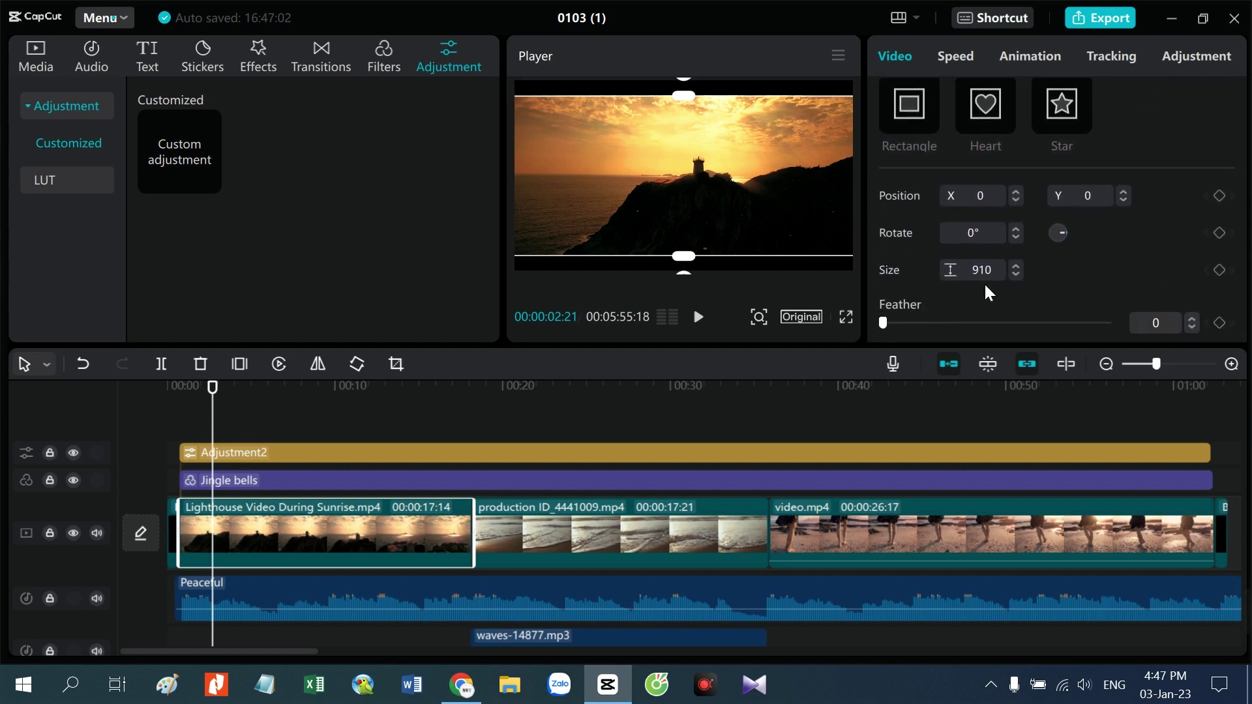
# Step: Apply a Filmstrip mask with a size of 910 to the production ID_4441009.mp4 clip
pyautogui.click(638, 508)
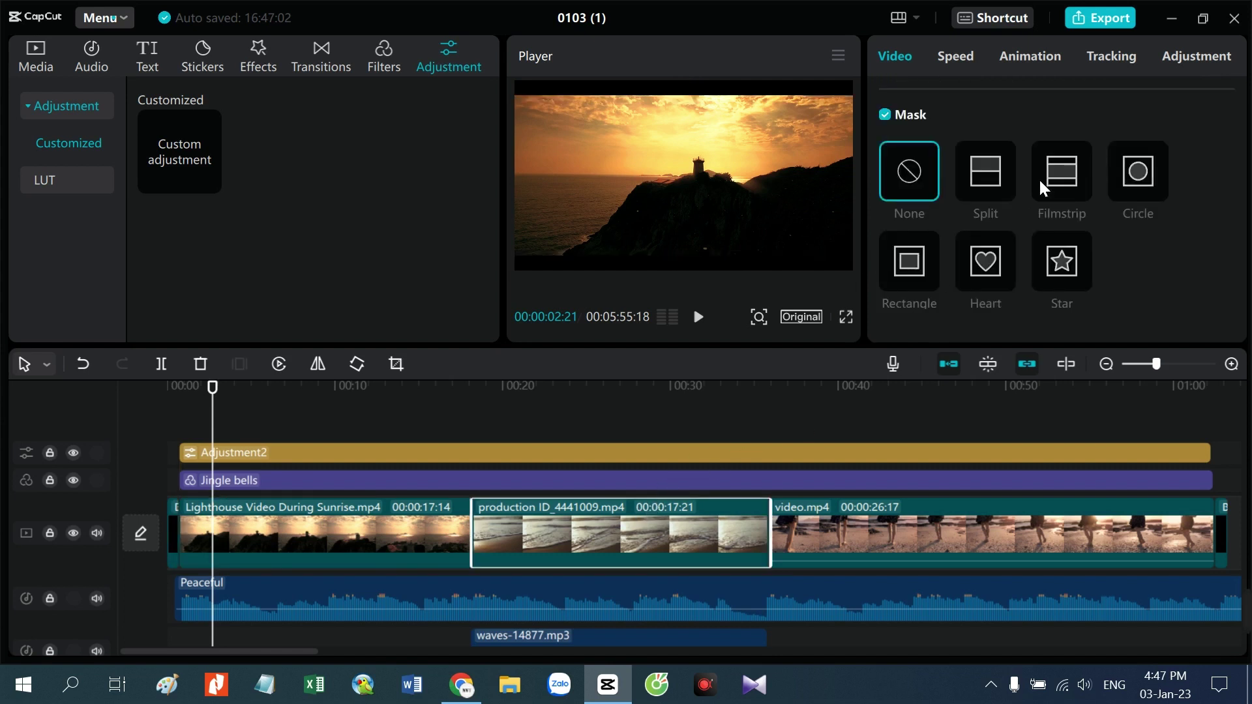
pyautogui.click(1073, 183)
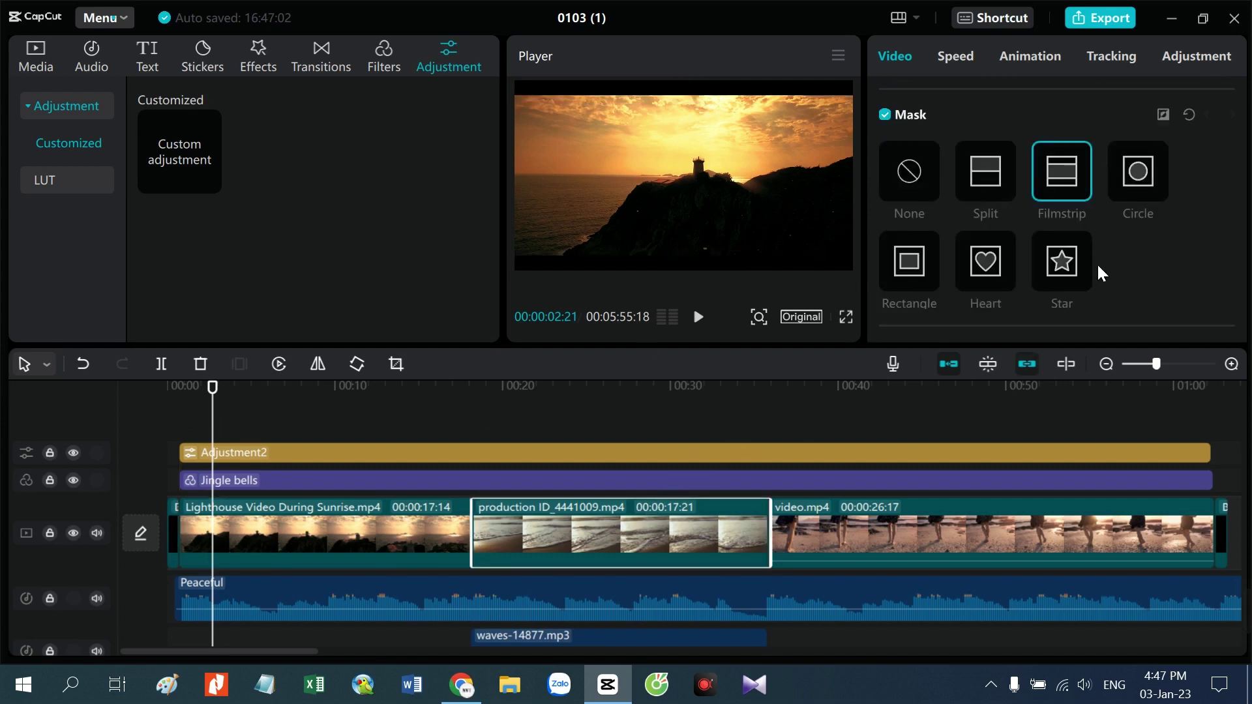
pyautogui.scroll(-3, 1096, 263)
pyautogui.click(939, 287)
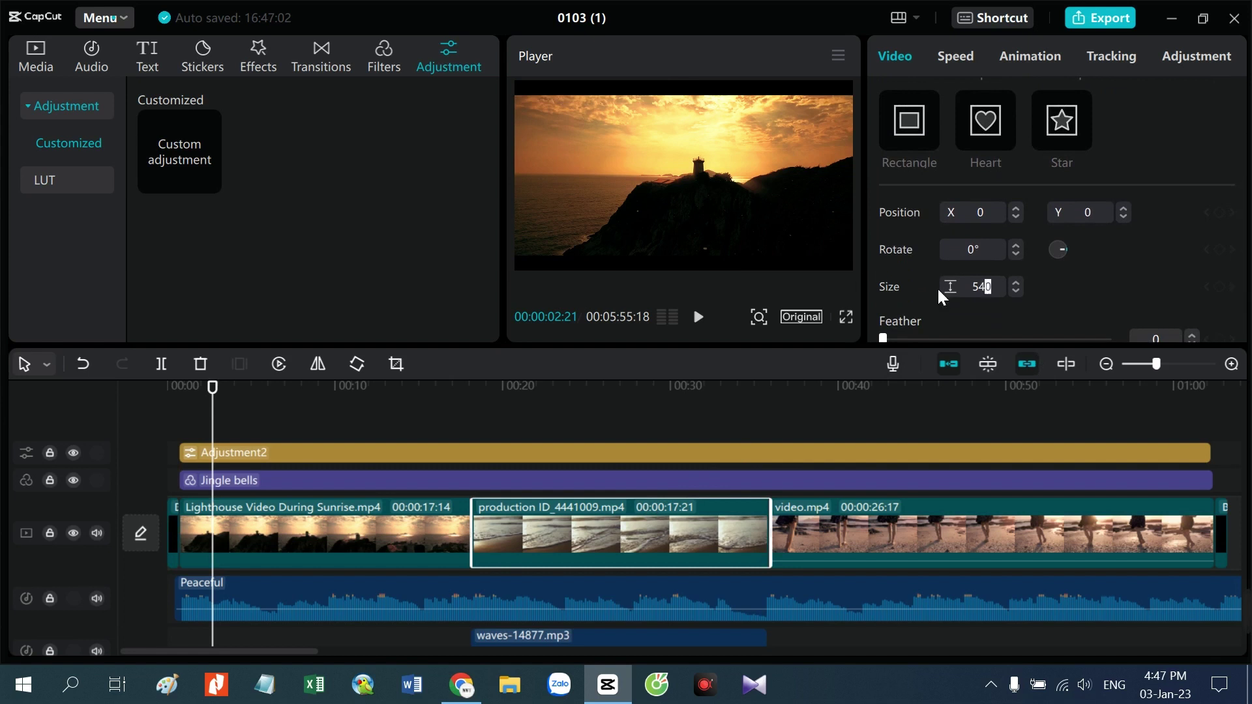
pyautogui.write('910')
# Step: Apply a Filmstrip mask with a size of 910 to the video.mp4 clip, viewing it at 00:00:39:20
pyautogui.moveTo(214, 389); pyautogui.dragTo(832, 422)
pyautogui.click(851, 540)
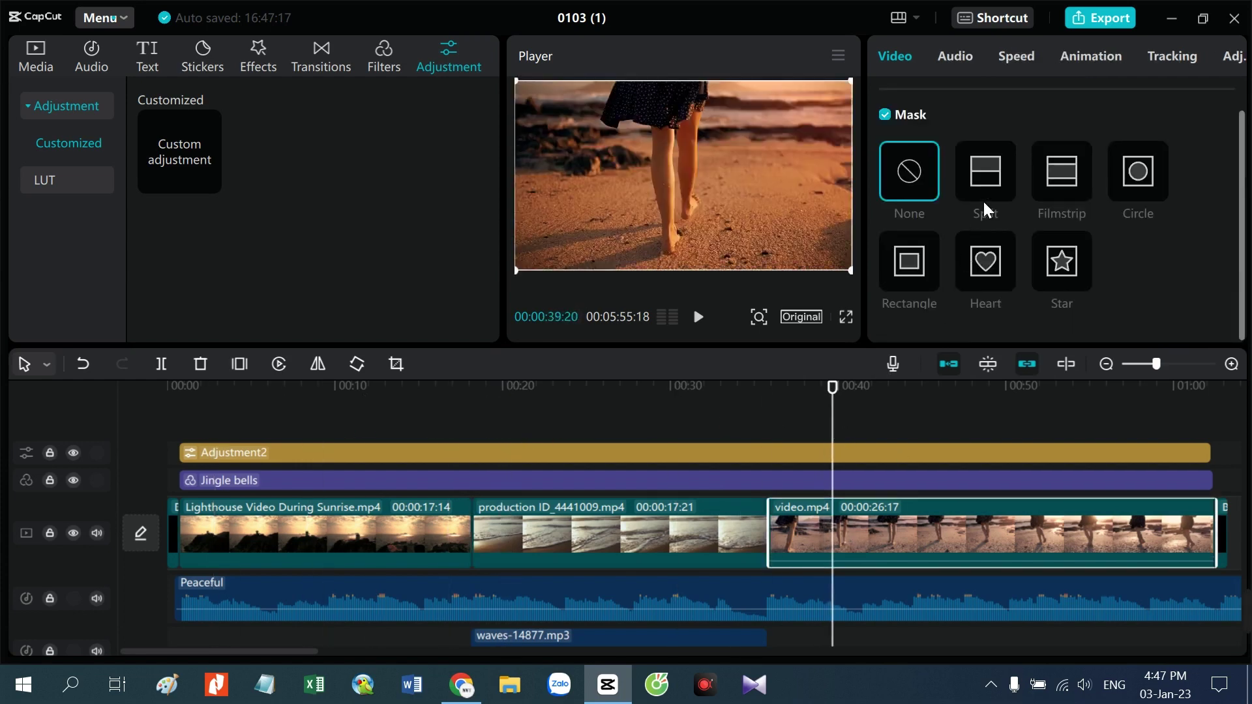
pyautogui.click(1062, 174)
pyautogui.scroll(-5, 987, 310)
pyautogui.moveTo(993, 261); pyautogui.dragTo(971, 260)
pyautogui.write('910')
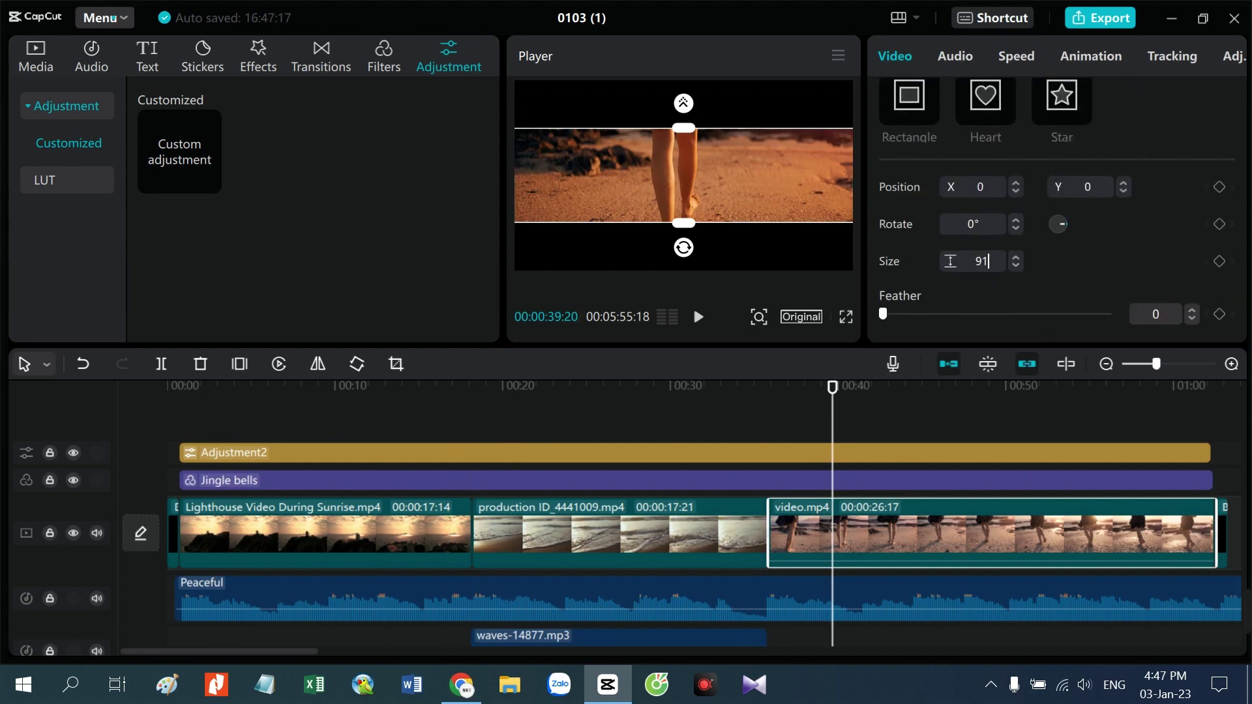
pyautogui.press('Return')
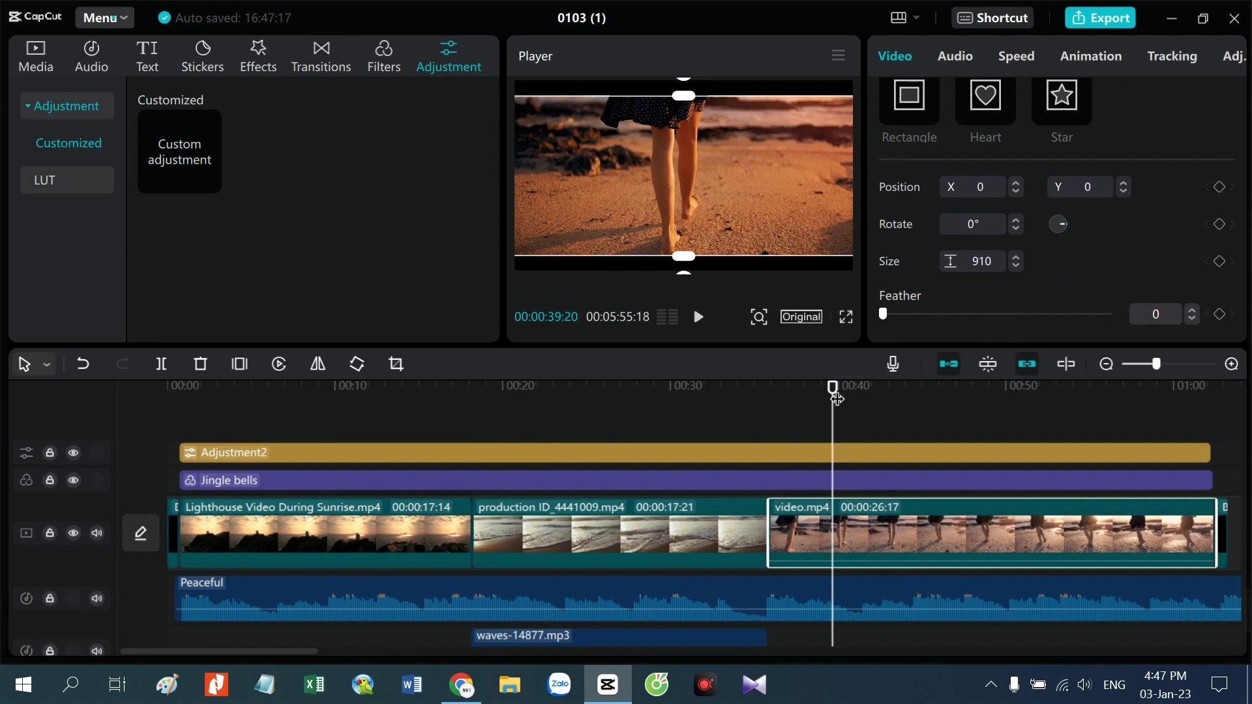
# Step: Play the edited video from the beginning in full screen to review the masks, filter and adjustment
pyautogui.moveTo(833, 388); pyautogui.dragTo(148, 390)
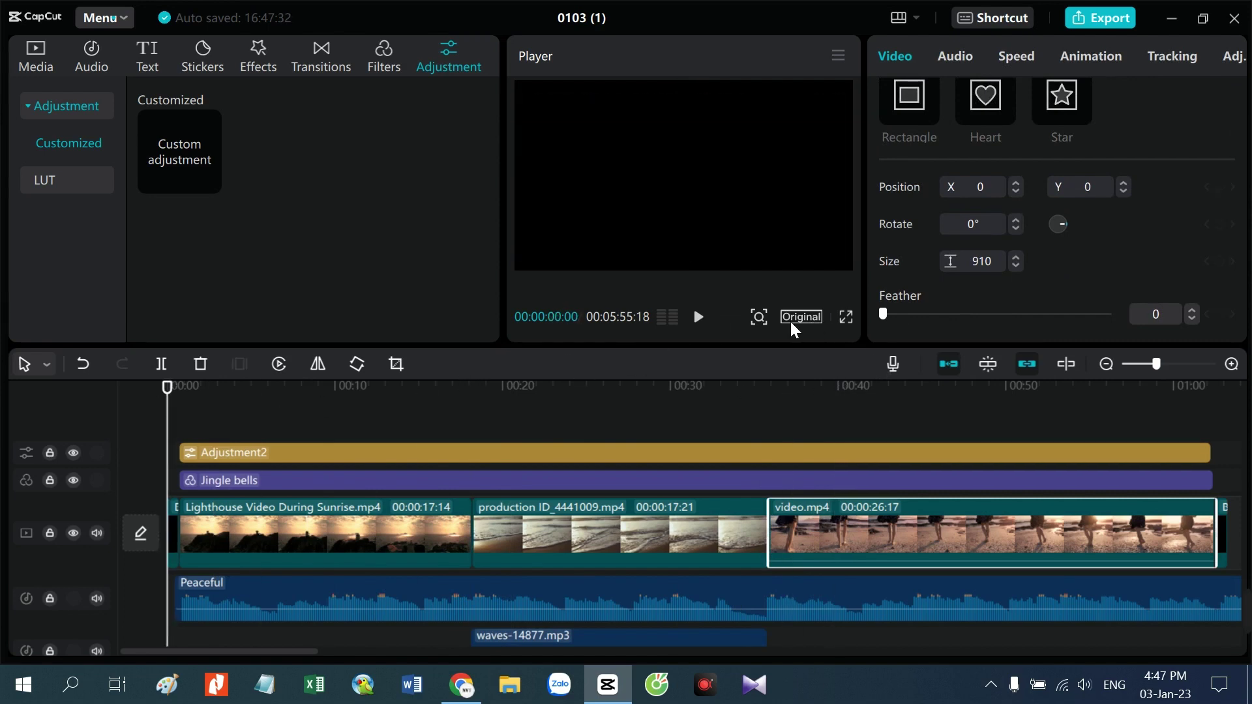
pyautogui.click(700, 318)
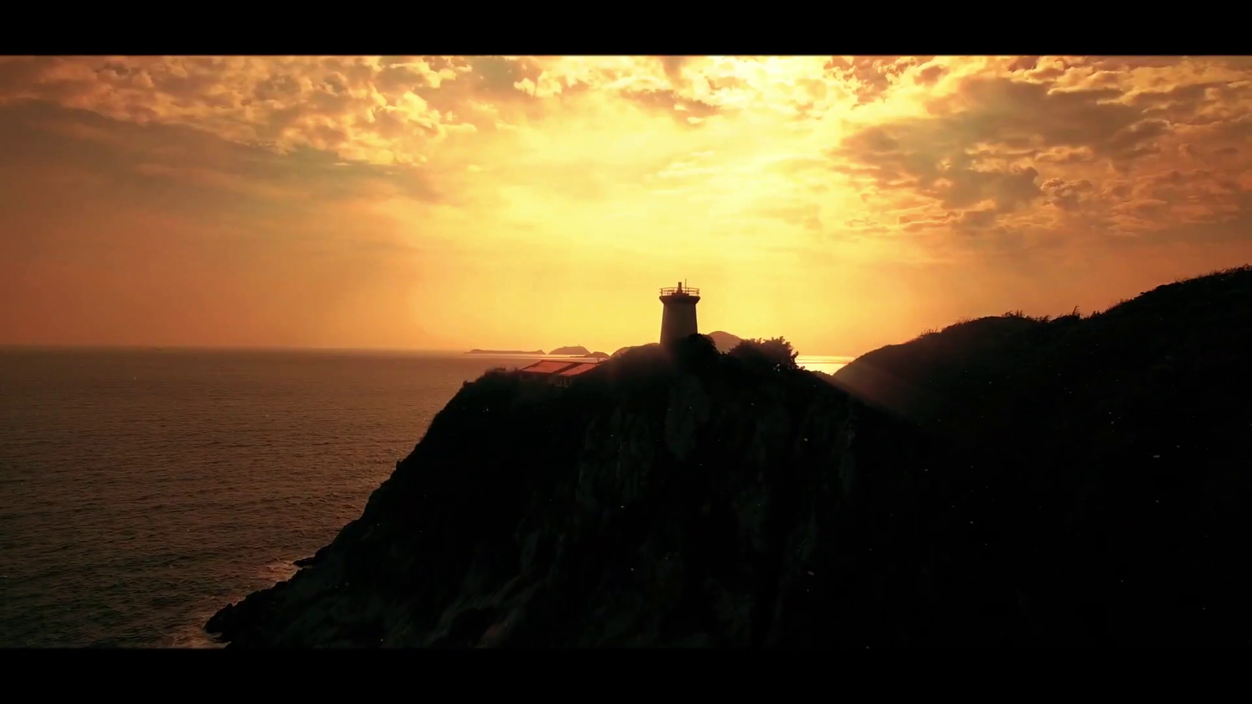